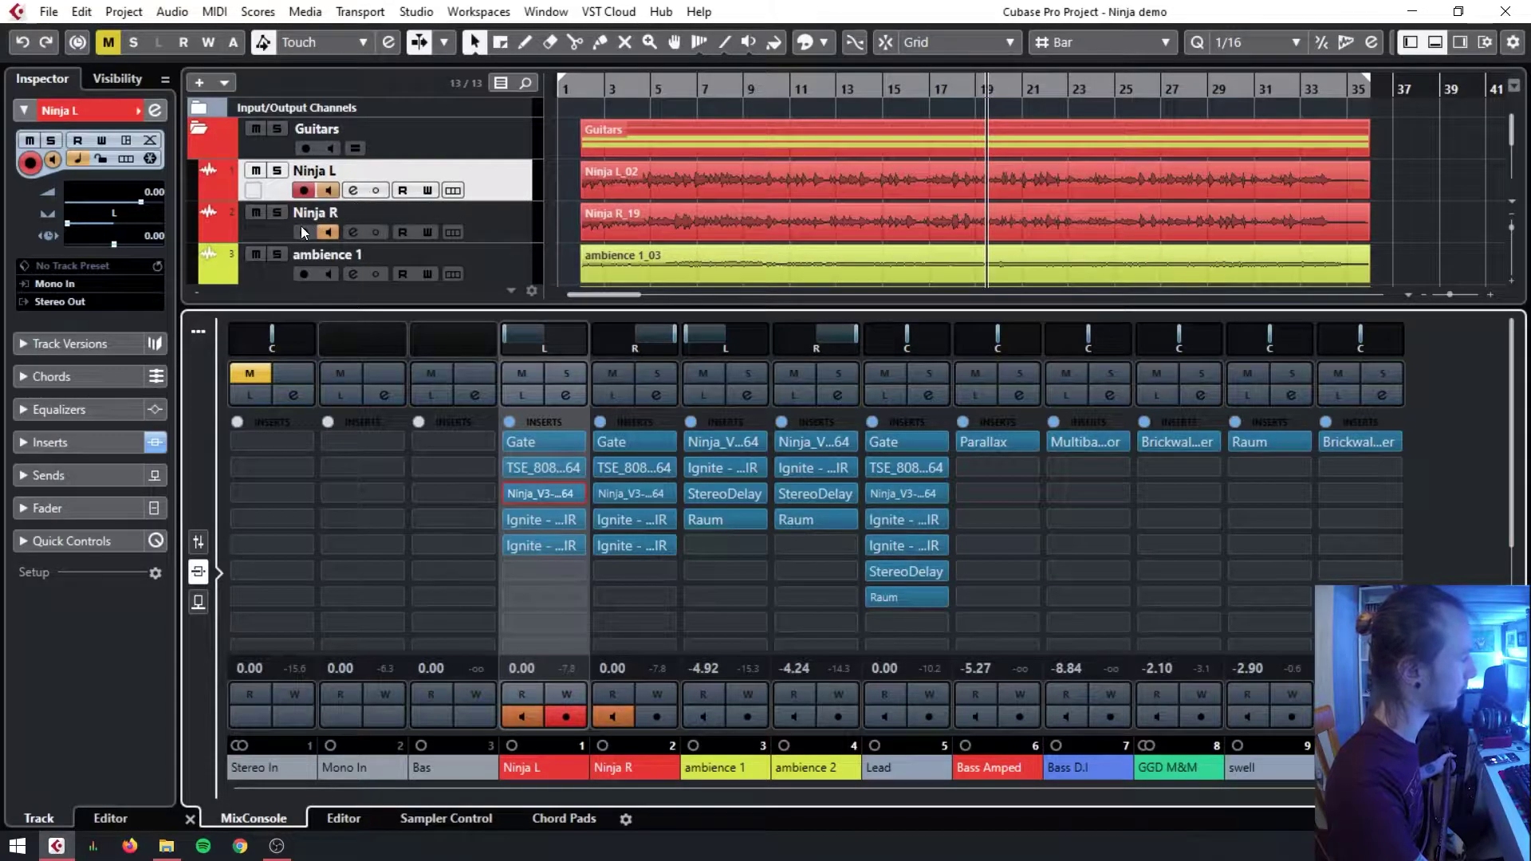
- Record-enable Ninja R briefly, then turn off record-enable and monitoring on Ninja L and Ninja R
left_click(303, 232)
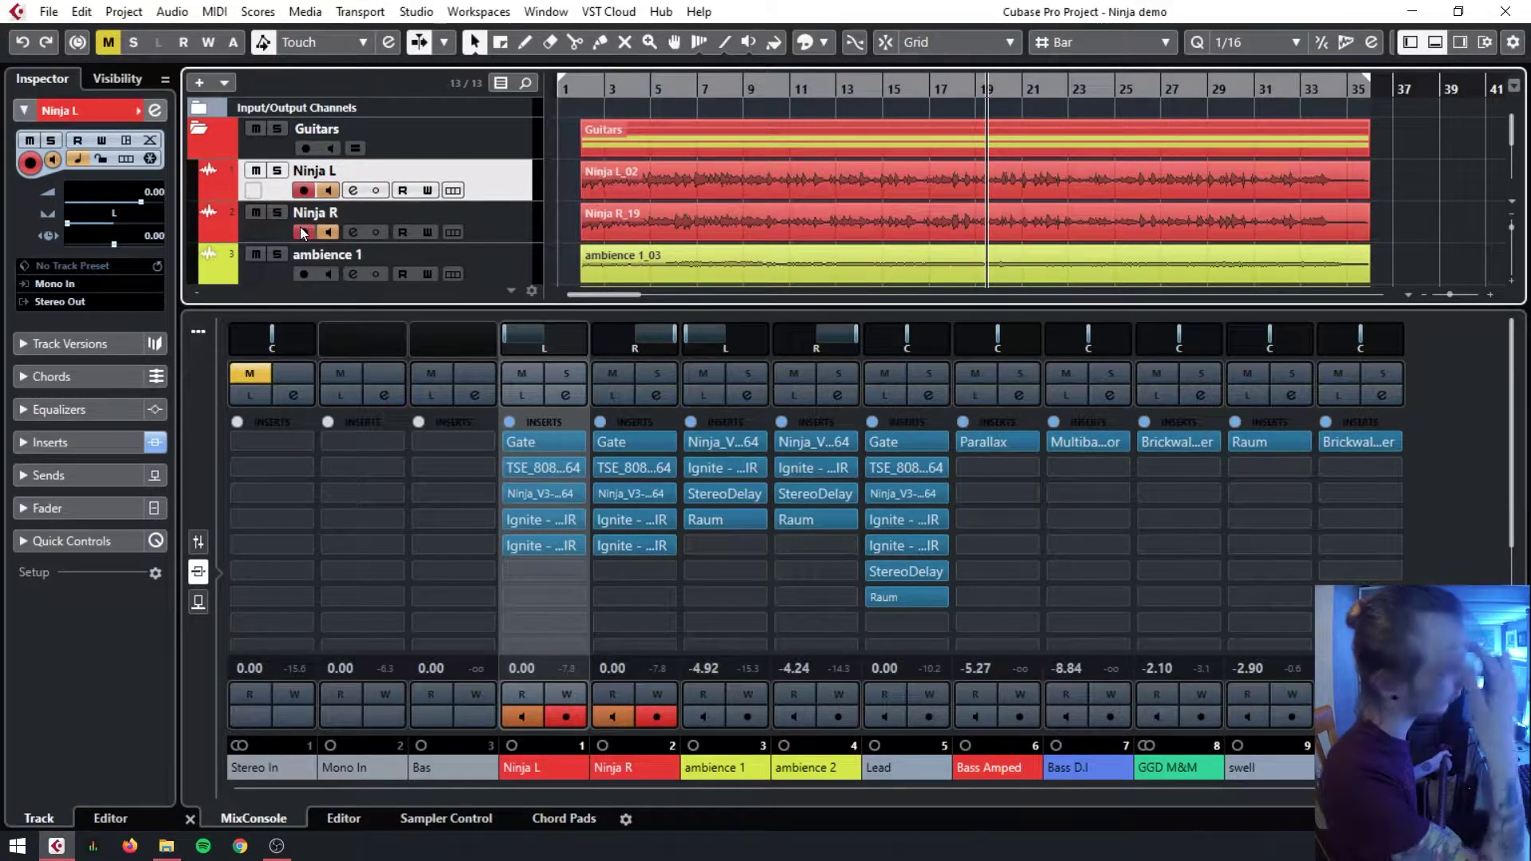
mouse_move(605, 228)
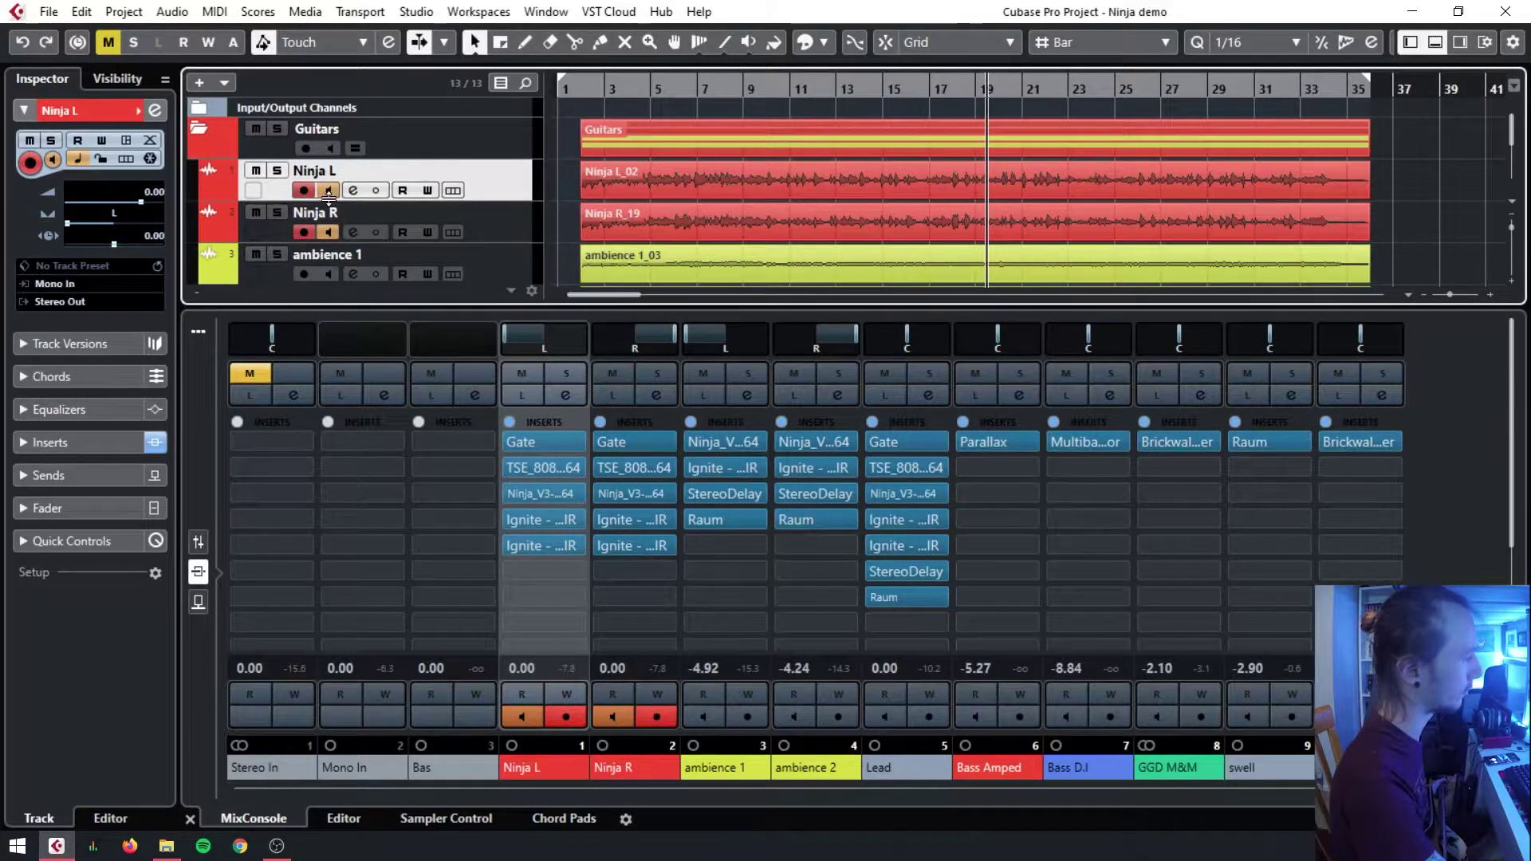
left_click(303, 189)
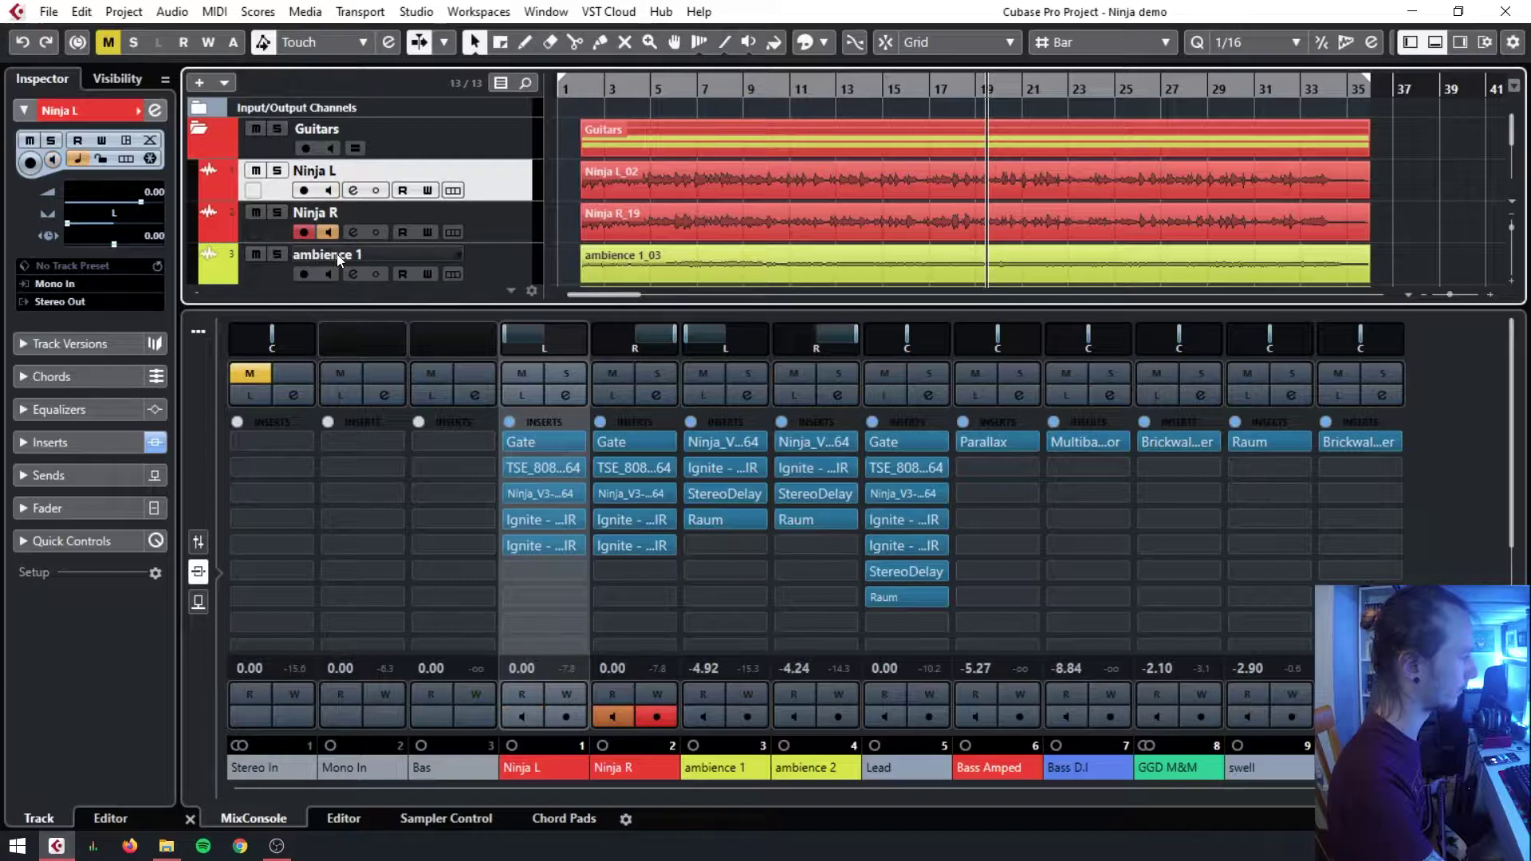
left_click(327, 232)
left_click(304, 232)
- Expand and collapse the Bass folder, then select the events on the swell track
scroll(317, 188, "down", 2)
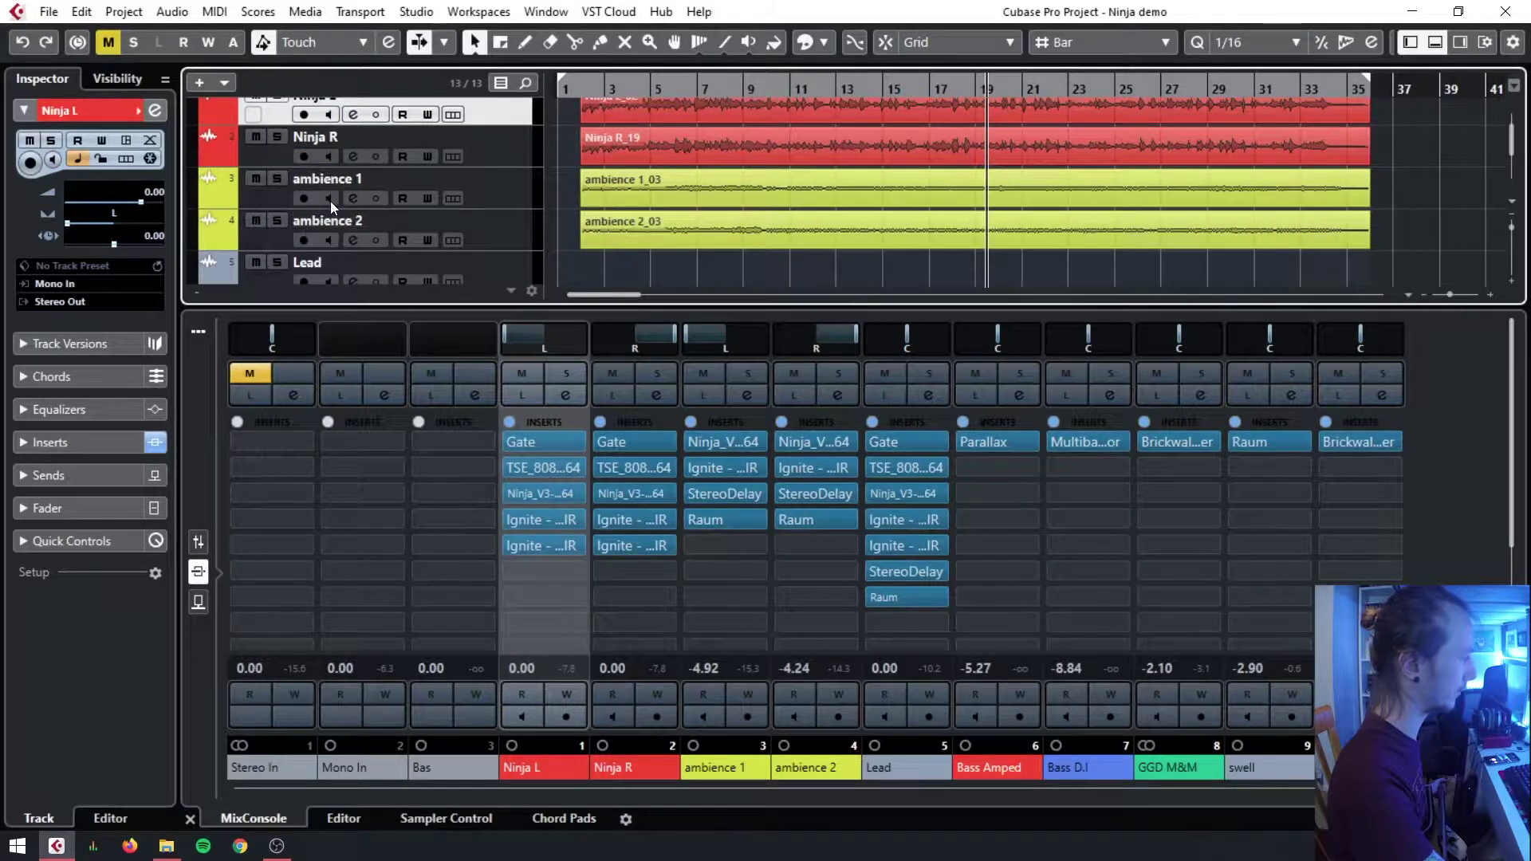
scroll(330, 201, "down", 1)
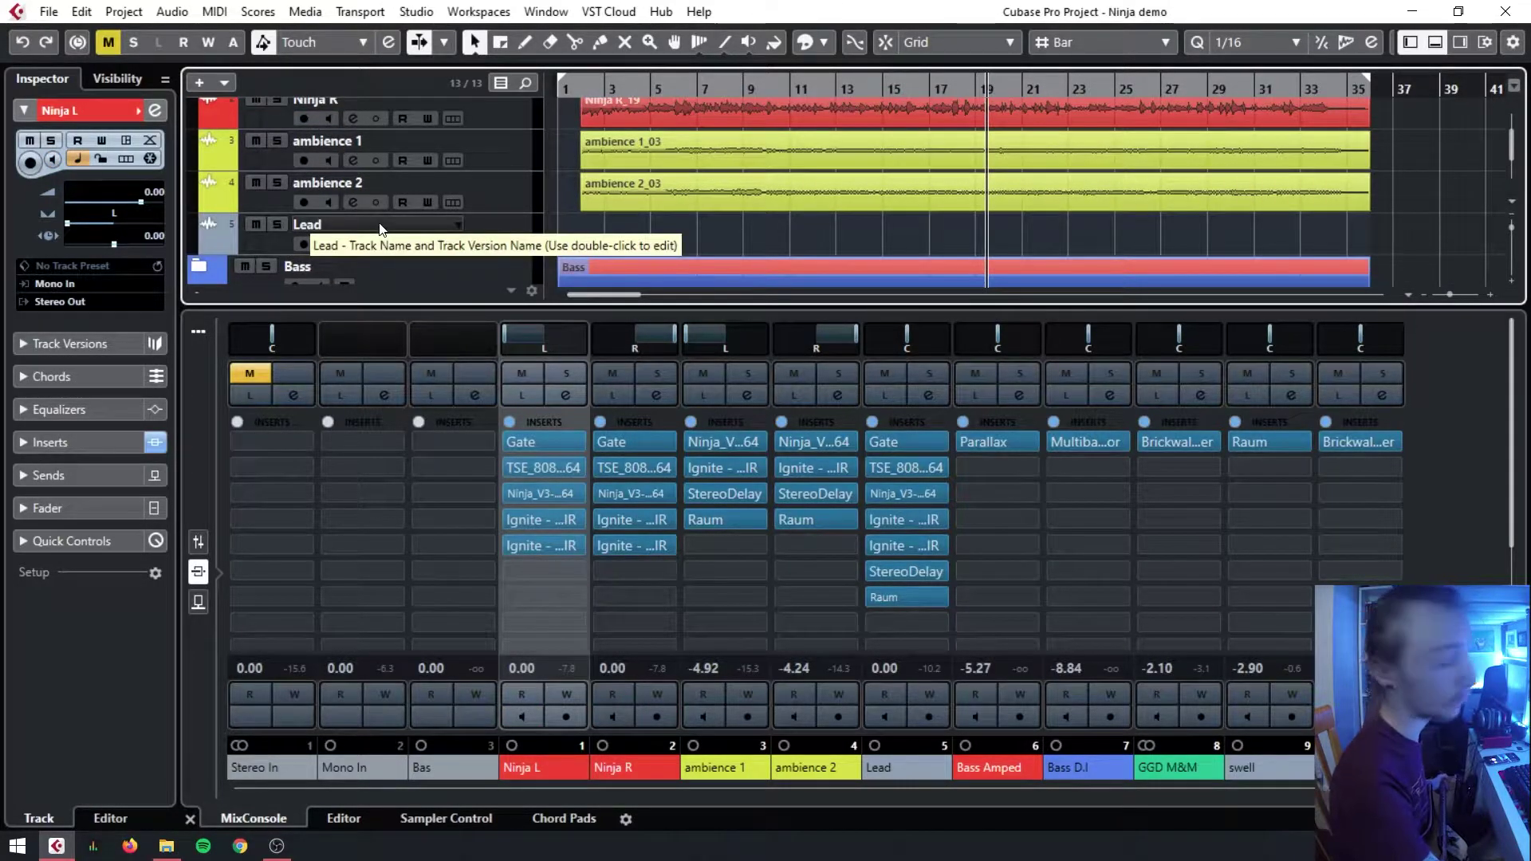
scroll(367, 200, "down", 3)
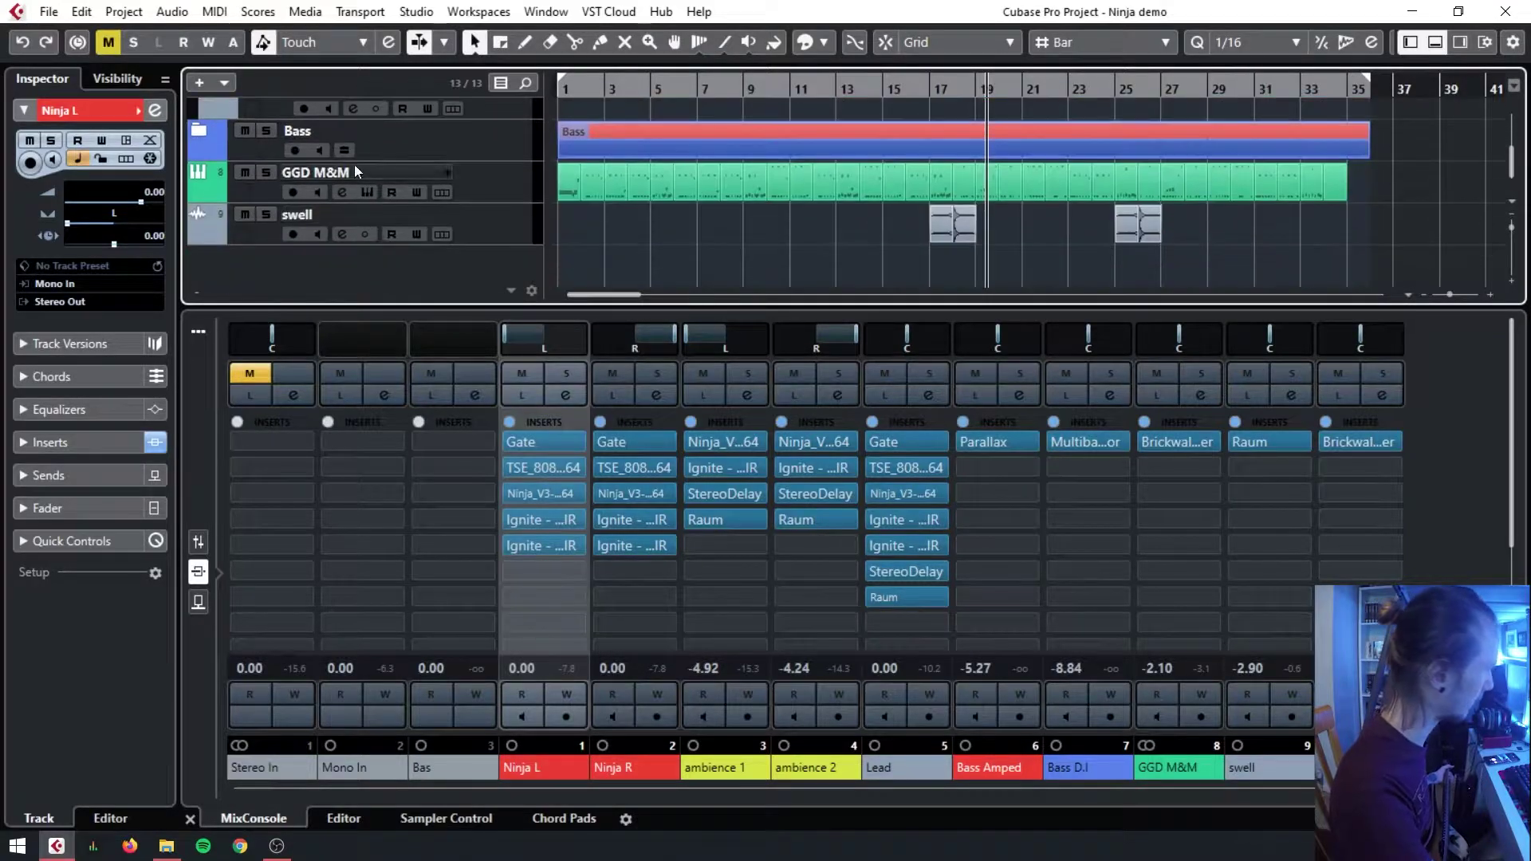
left_click(201, 128)
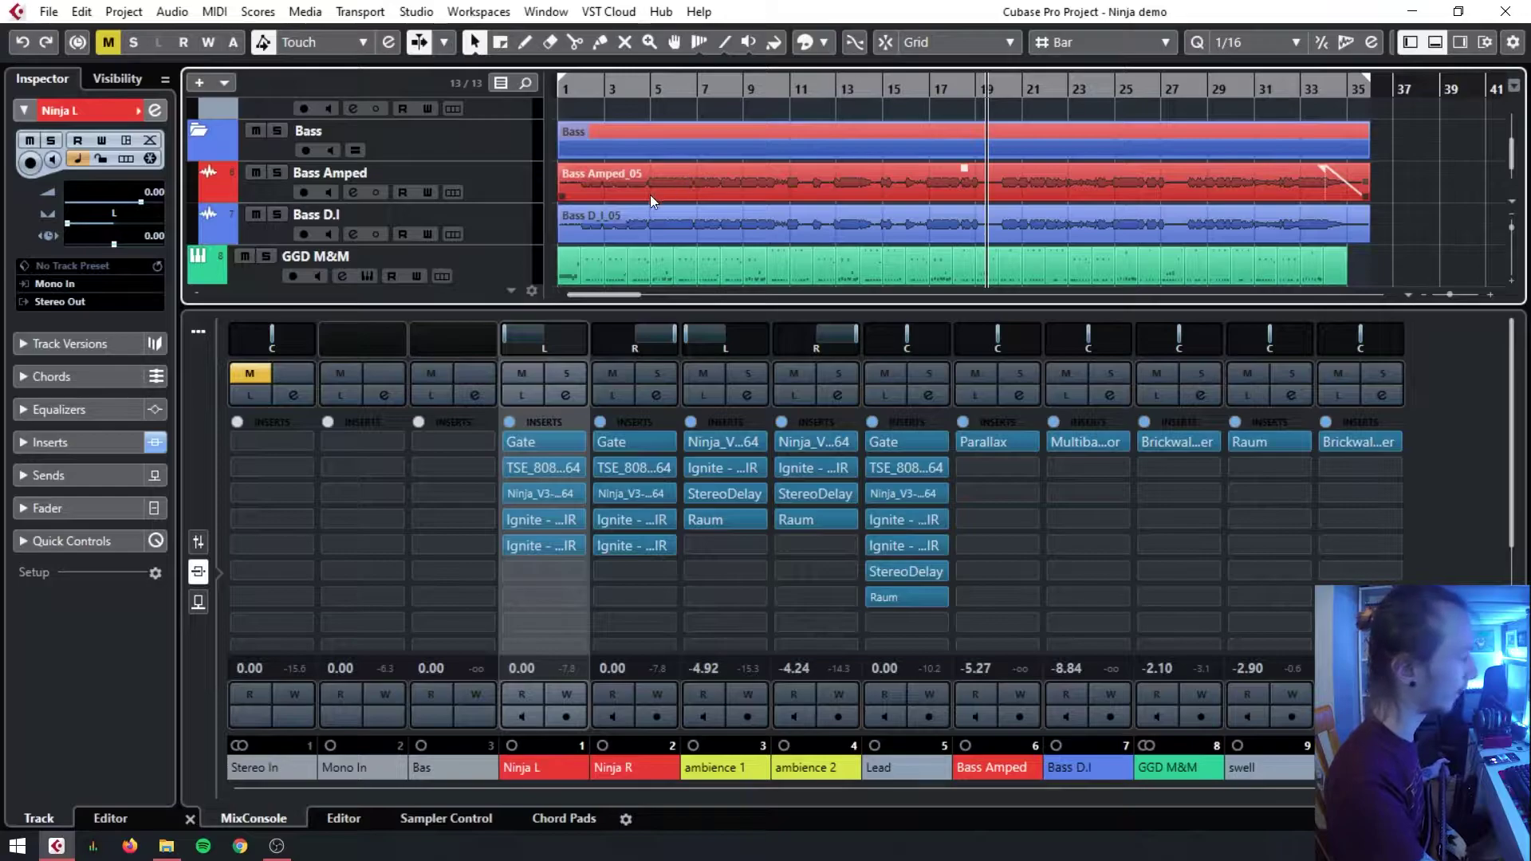
left_click(195, 129)
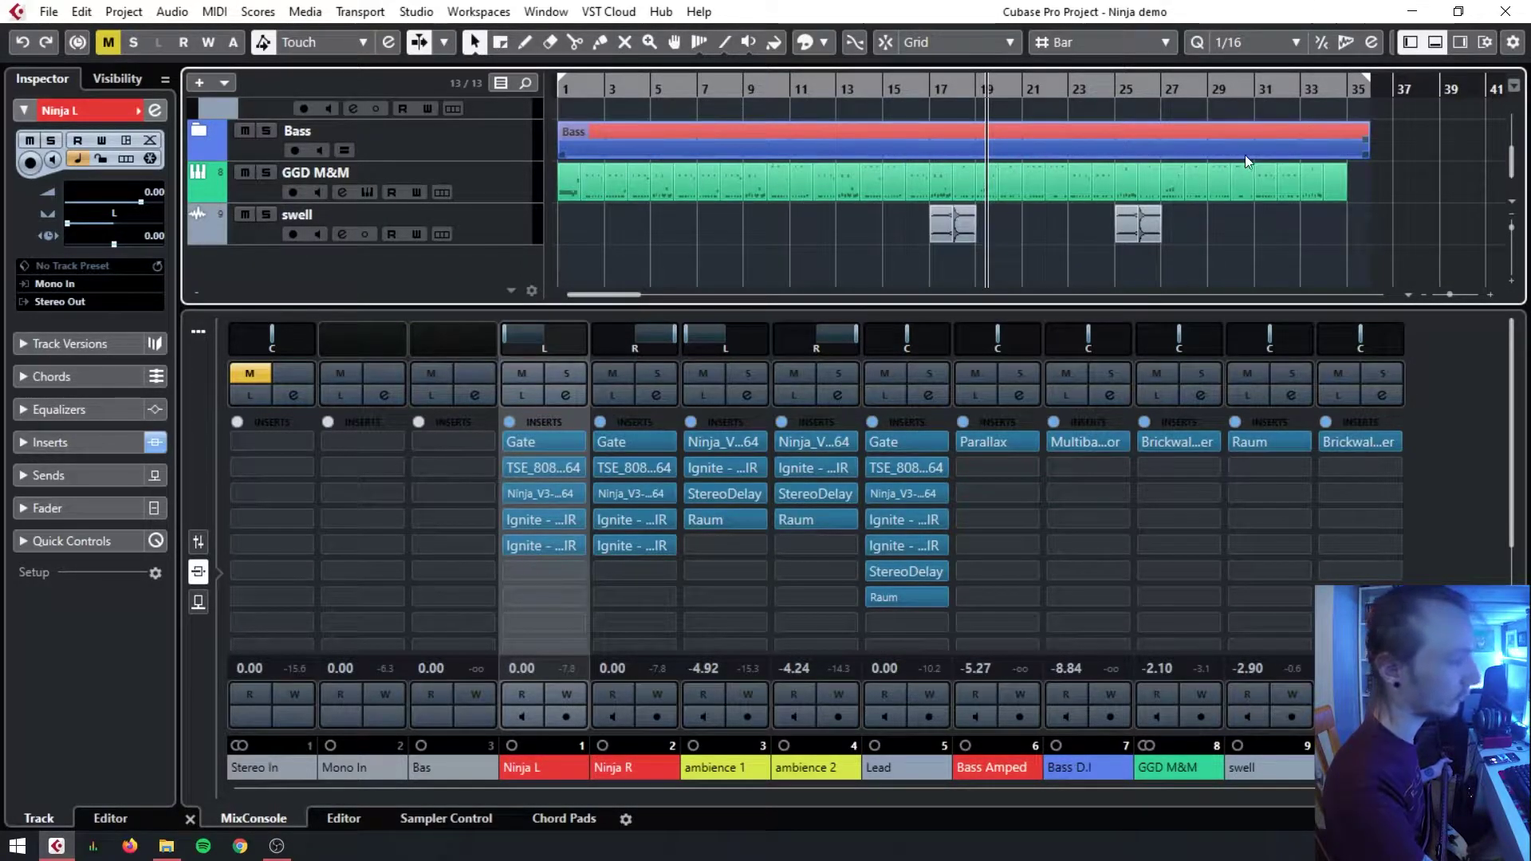
left_click_drag(837, 269, 1188, 217)
scroll(758, 255, "up", 5)
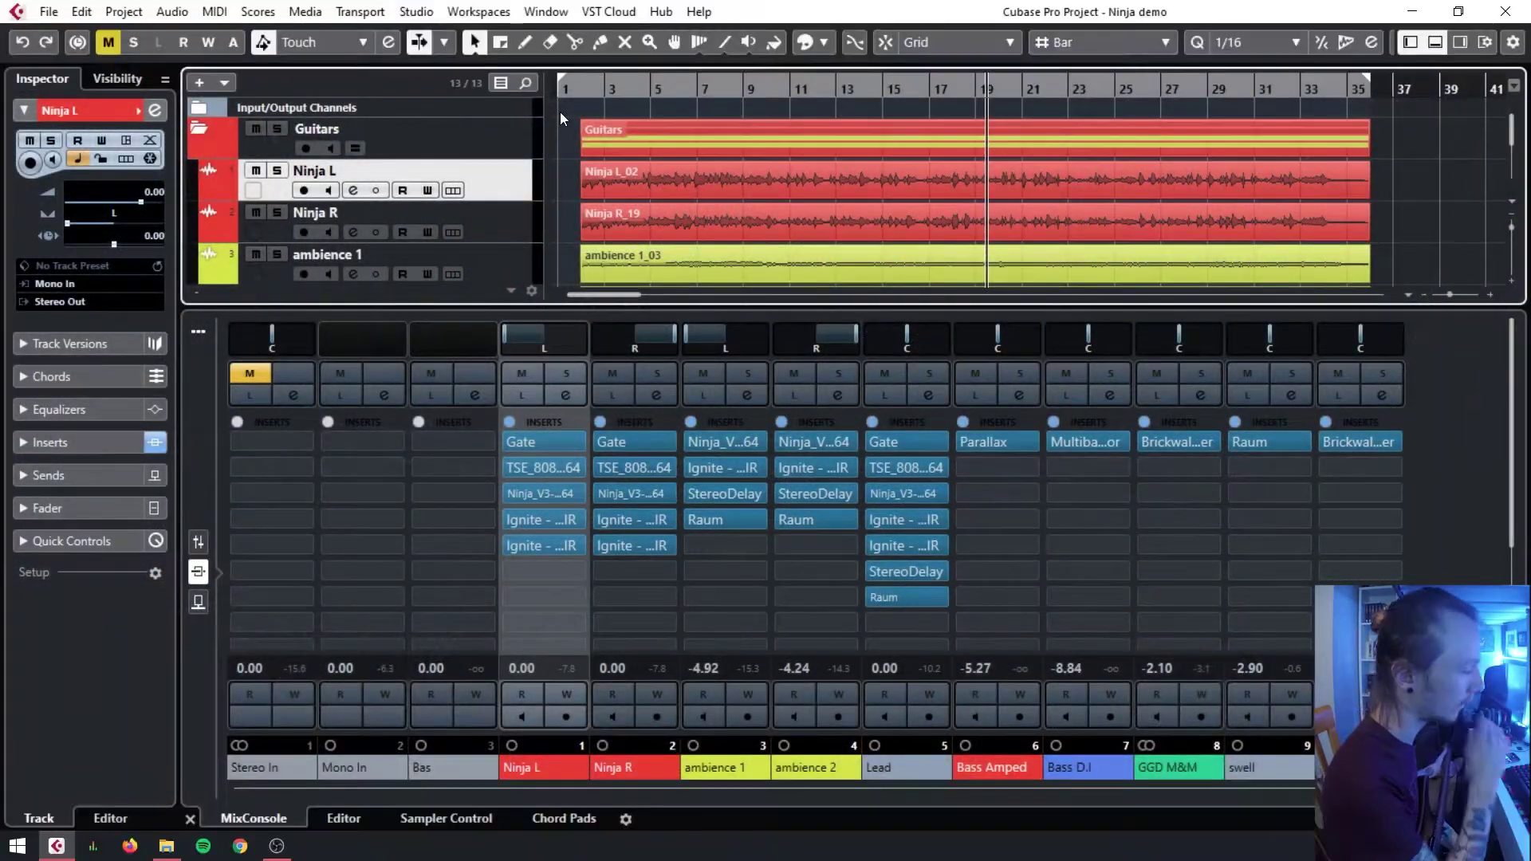
- Turn on monitoring for Ninja L and Ninja R, then minimize the screen recorder
scroll(520, 187, "down", 4)
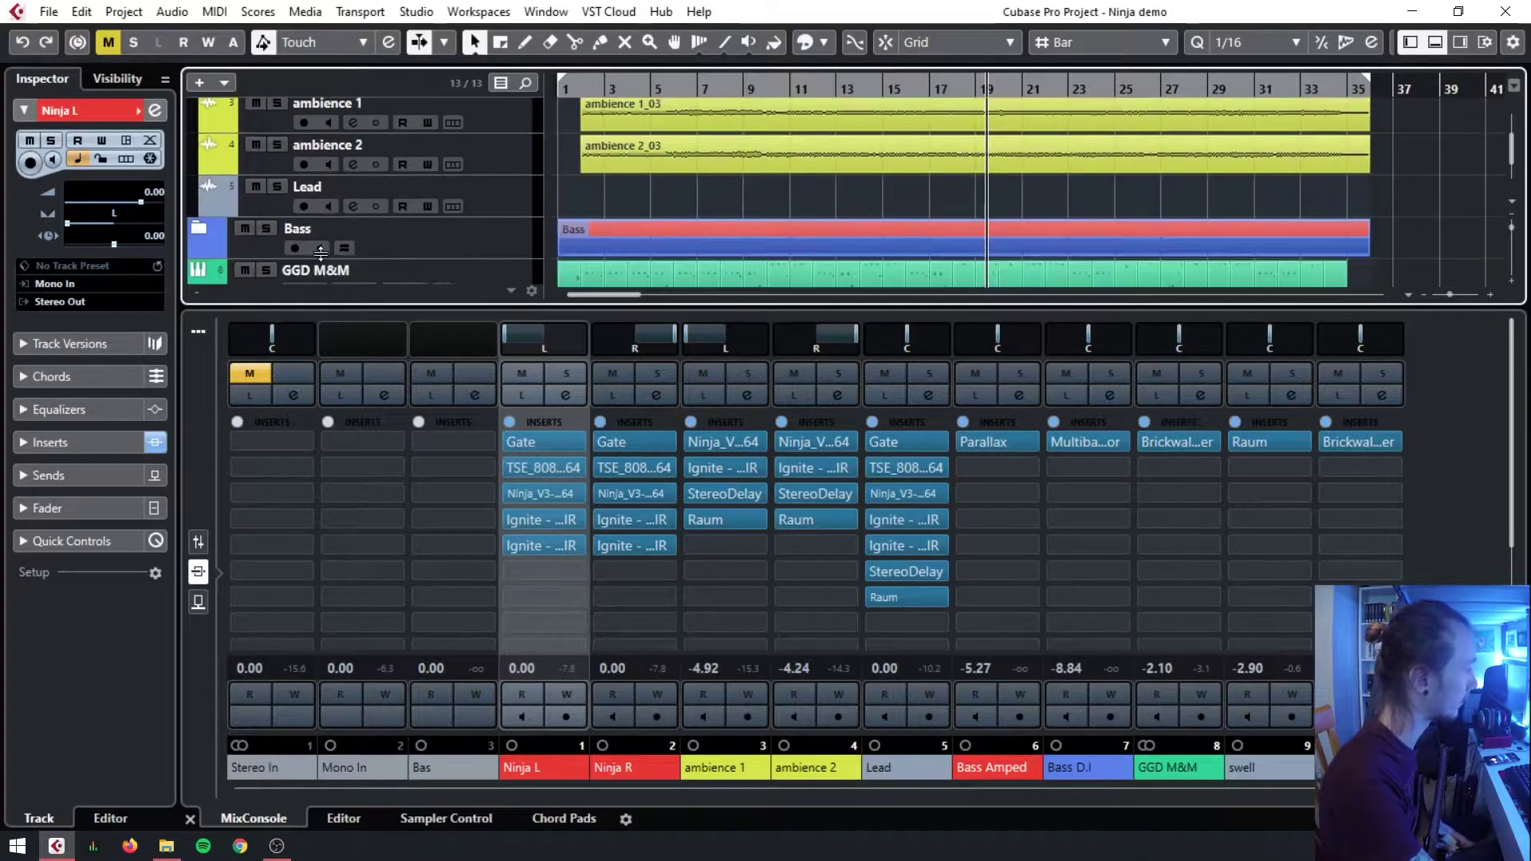
scroll(471, 230, "down", 2)
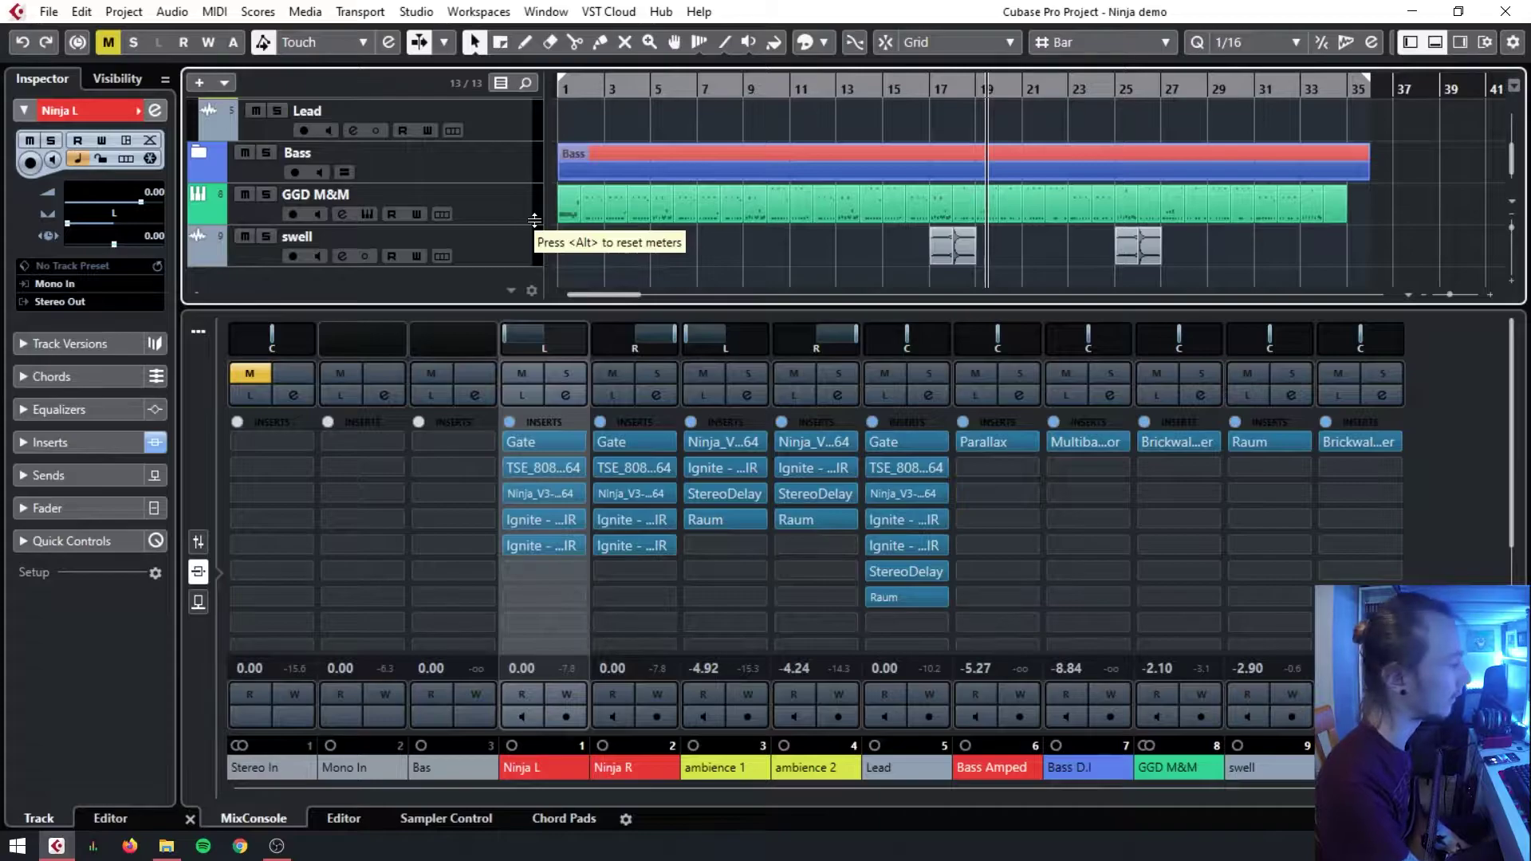
scroll(534, 221, "up", 5)
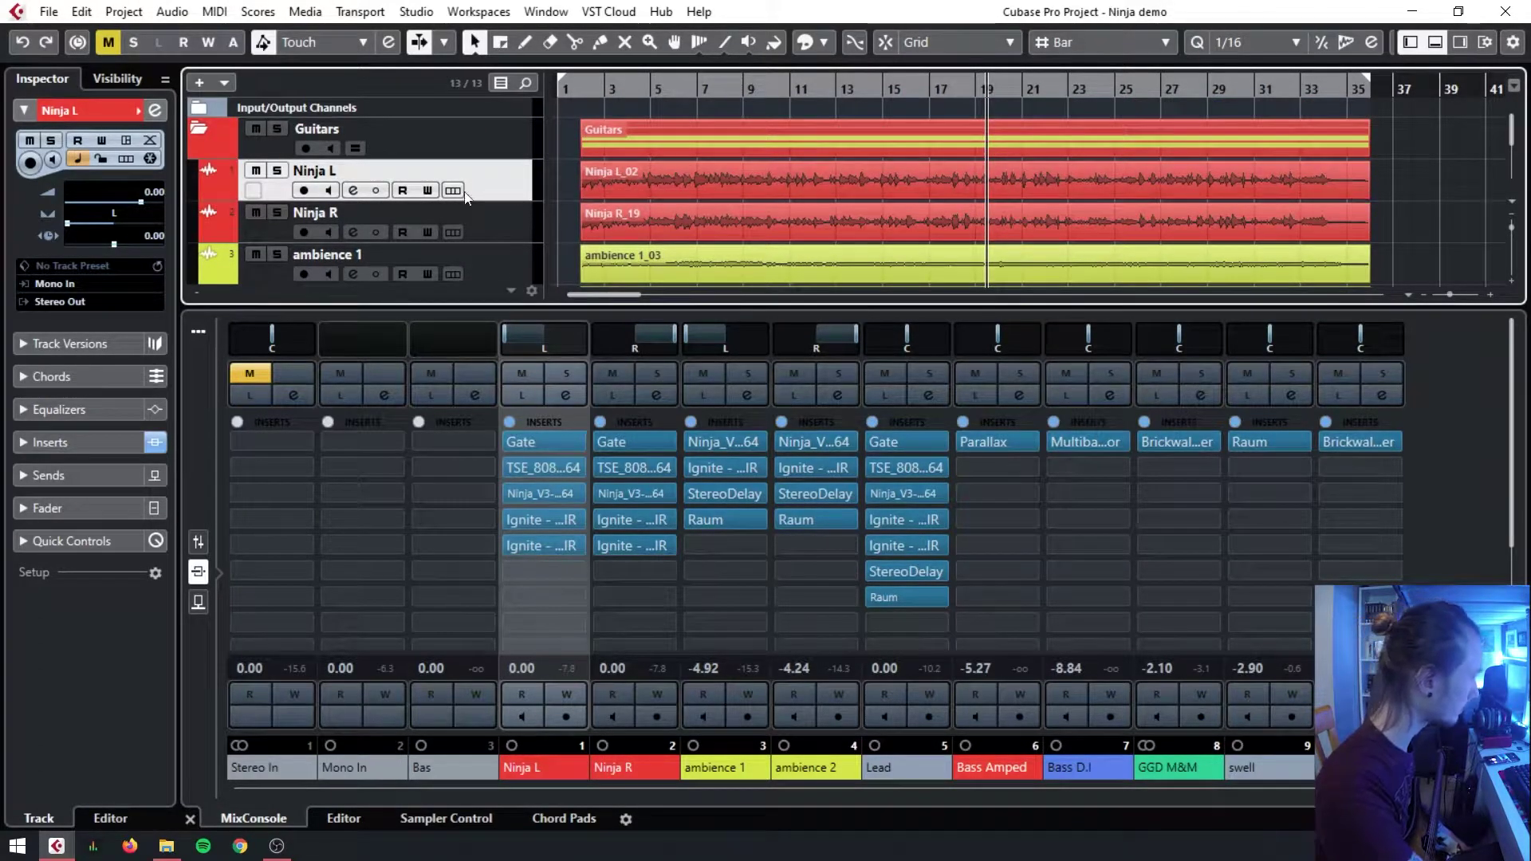
left_click(328, 190)
left_click(329, 232)
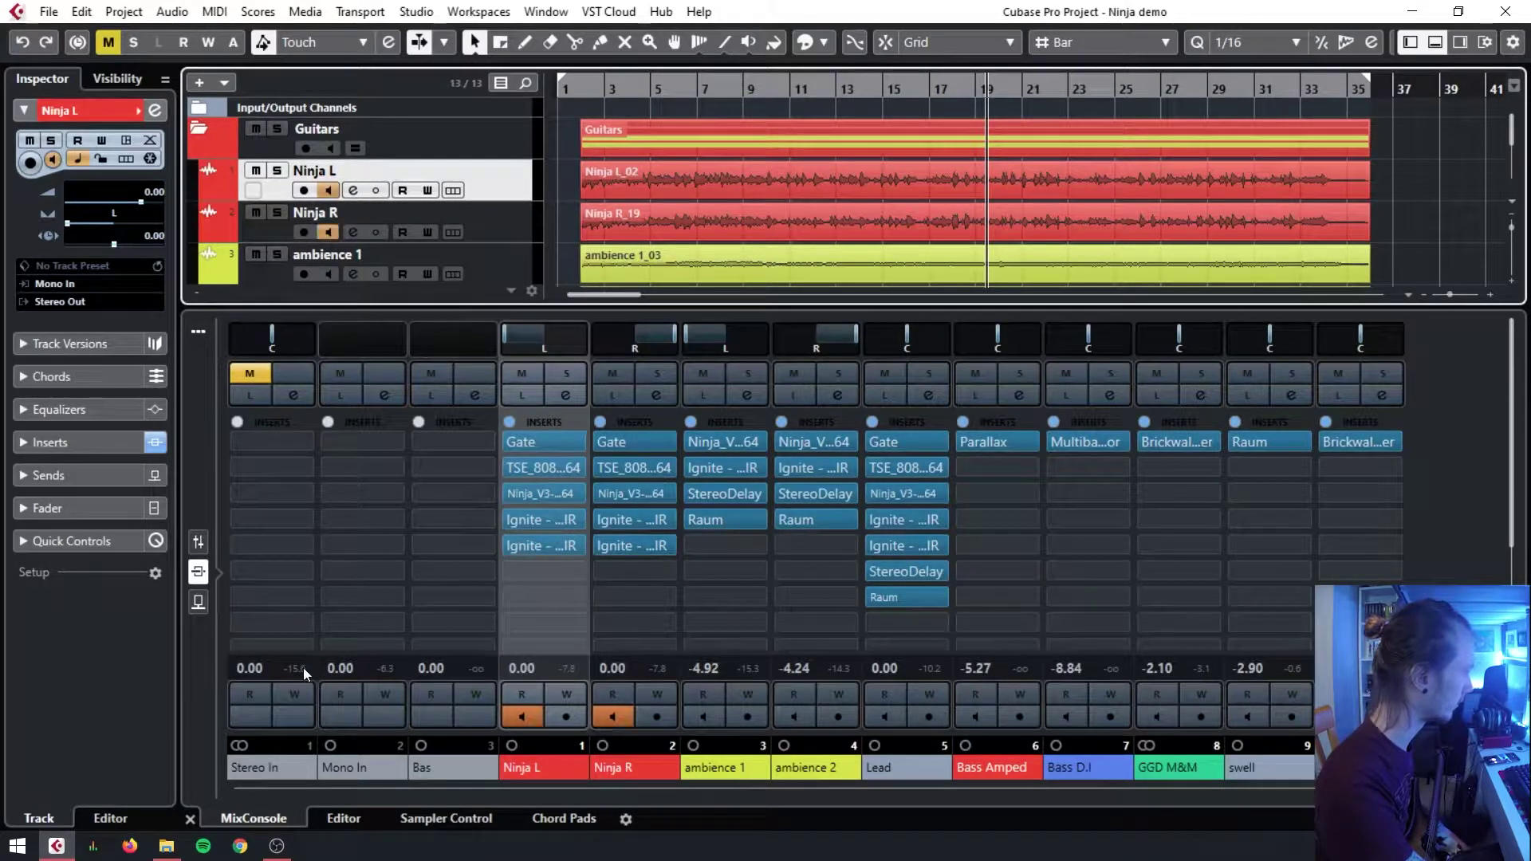
left_click(277, 845)
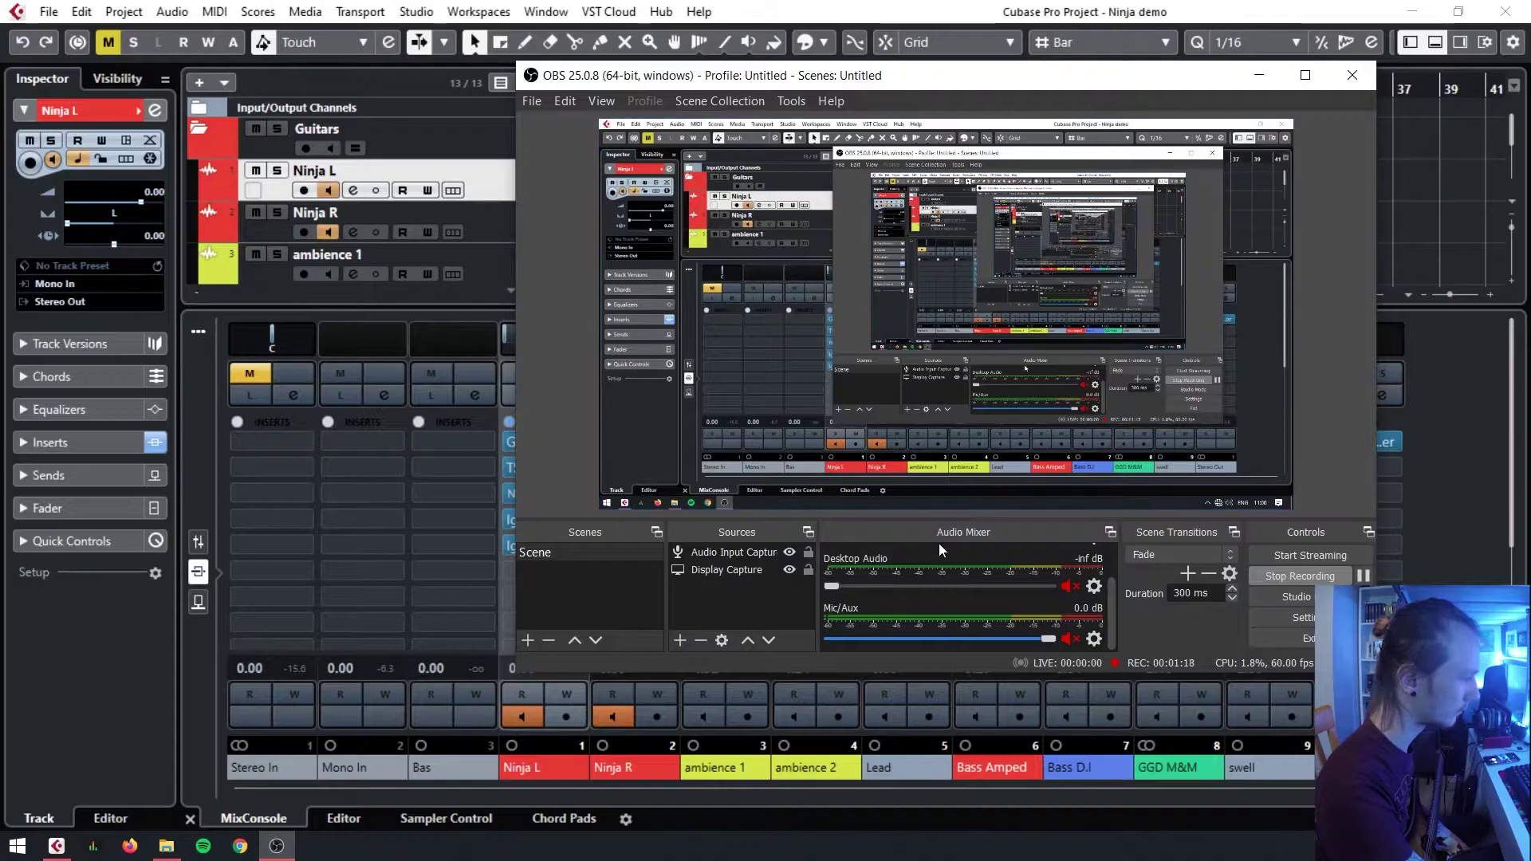
left_click(1259, 76)
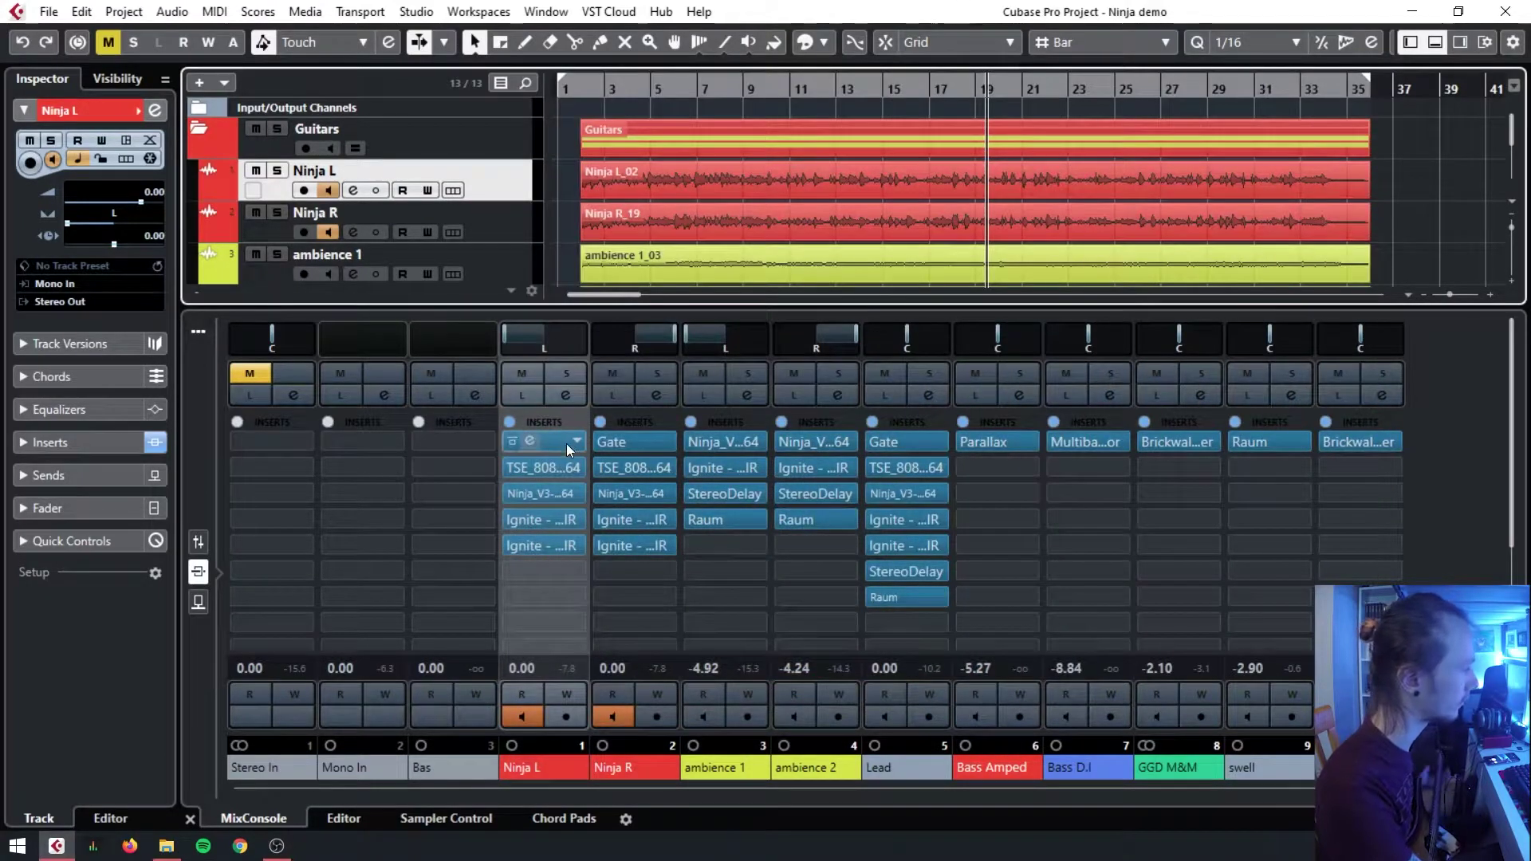
- Open the Ninja_V3-0_x64 amp from Ninja L's third insert and nudge its window up
left_click(533, 495)
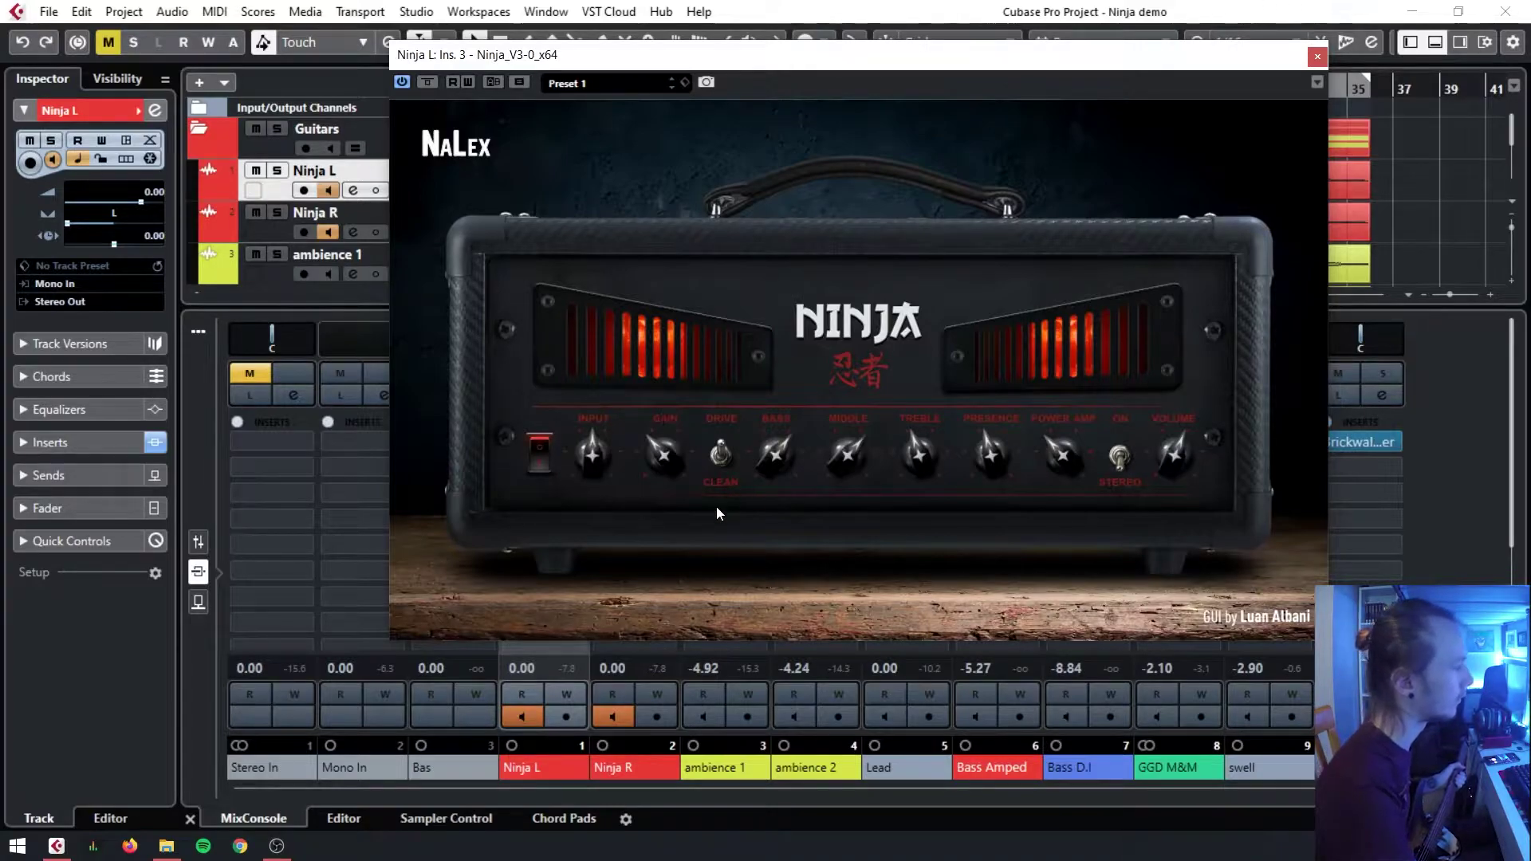
left_click_drag(968, 64, 975, 35)
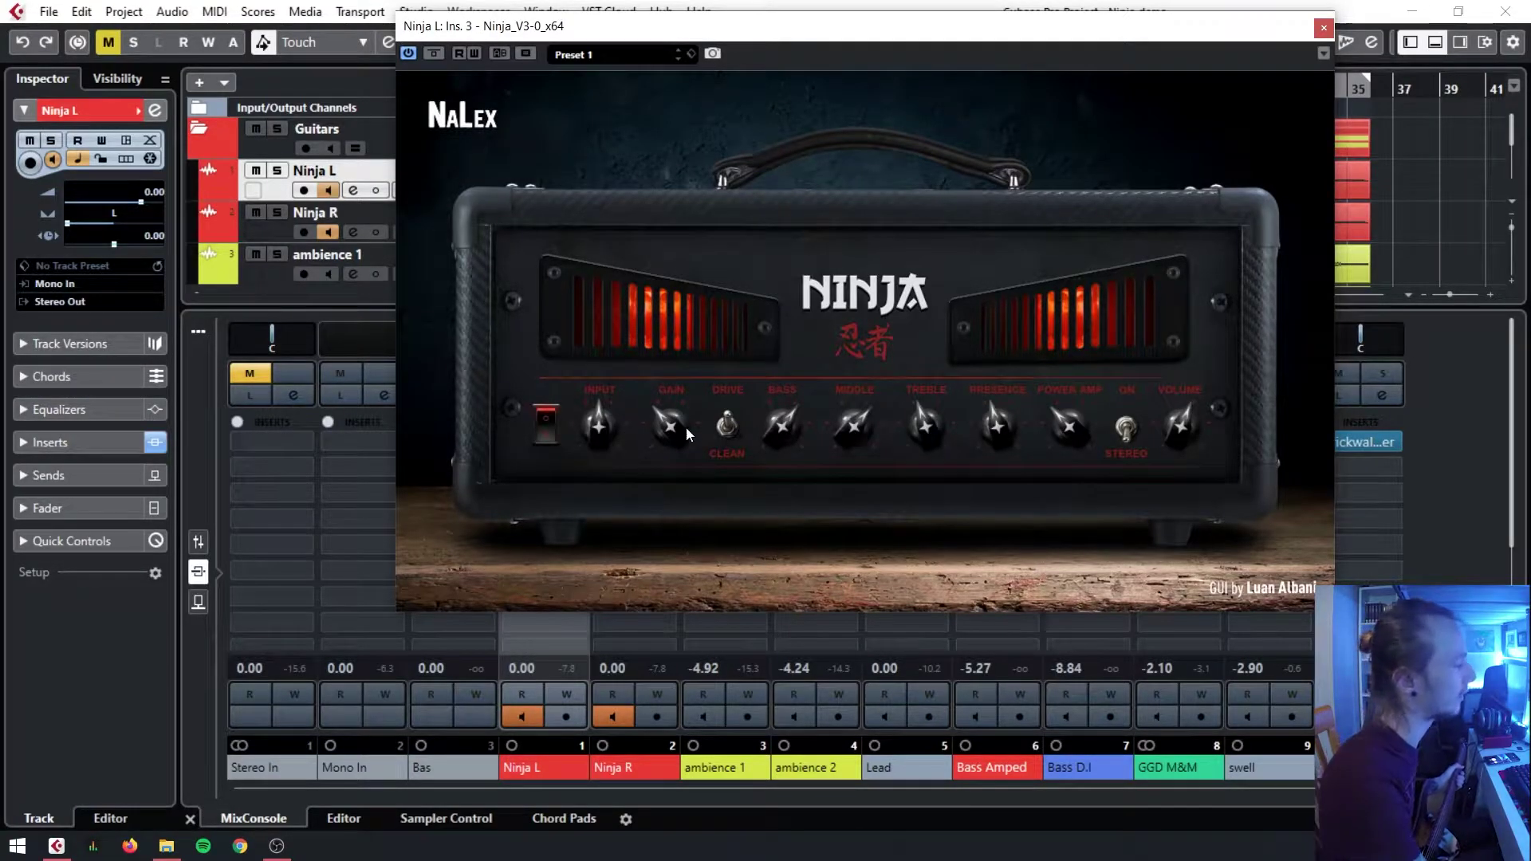
- Raise the Ninja amp's GAIN knob, then bring it down to about 3.19
left_click_drag(685, 427, 689, 290)
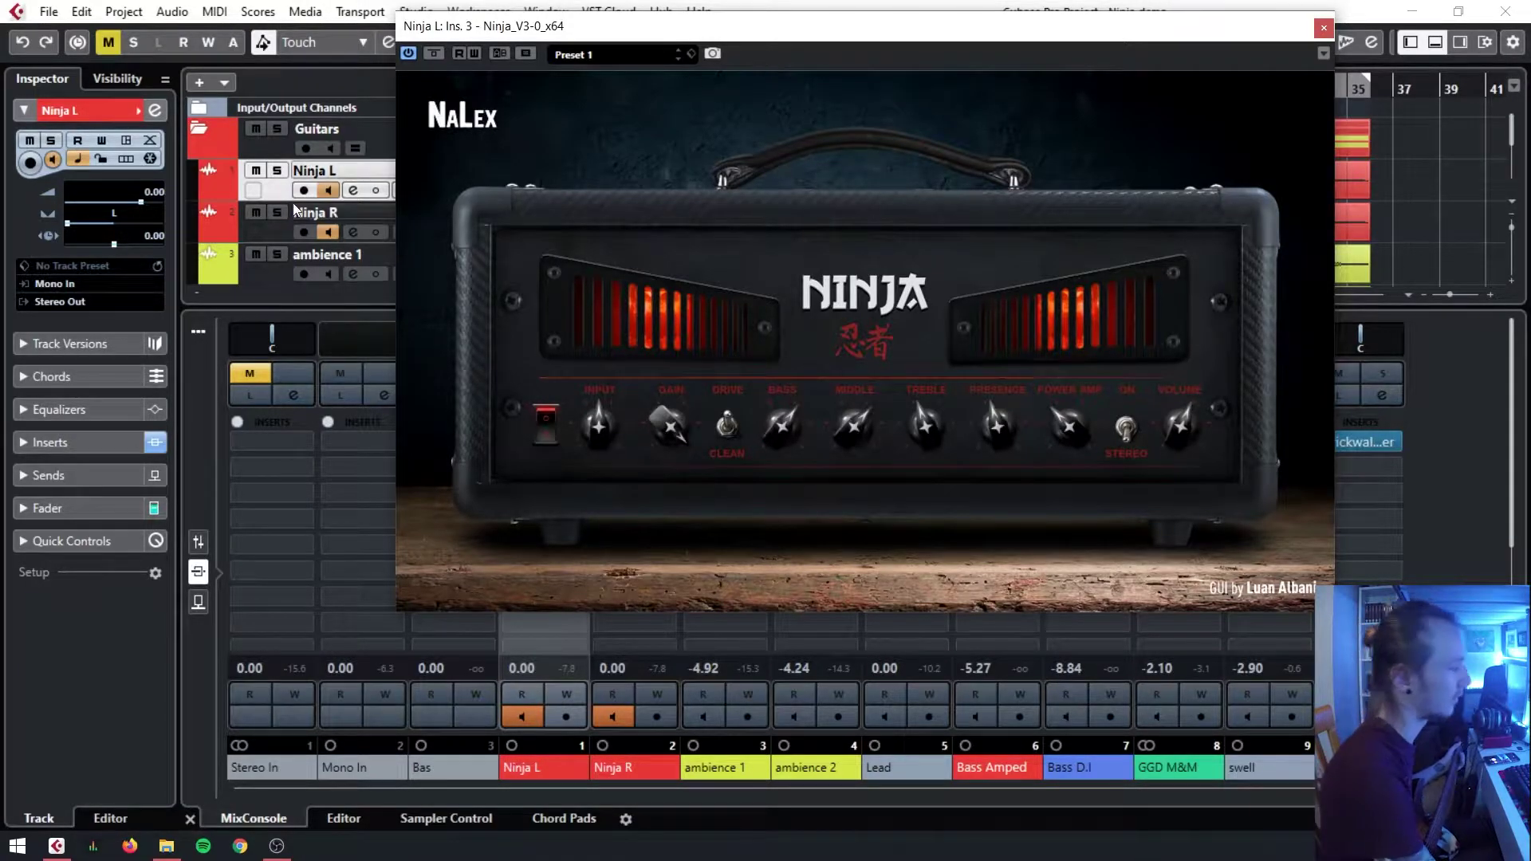
left_click_drag(655, 502, 711, 626)
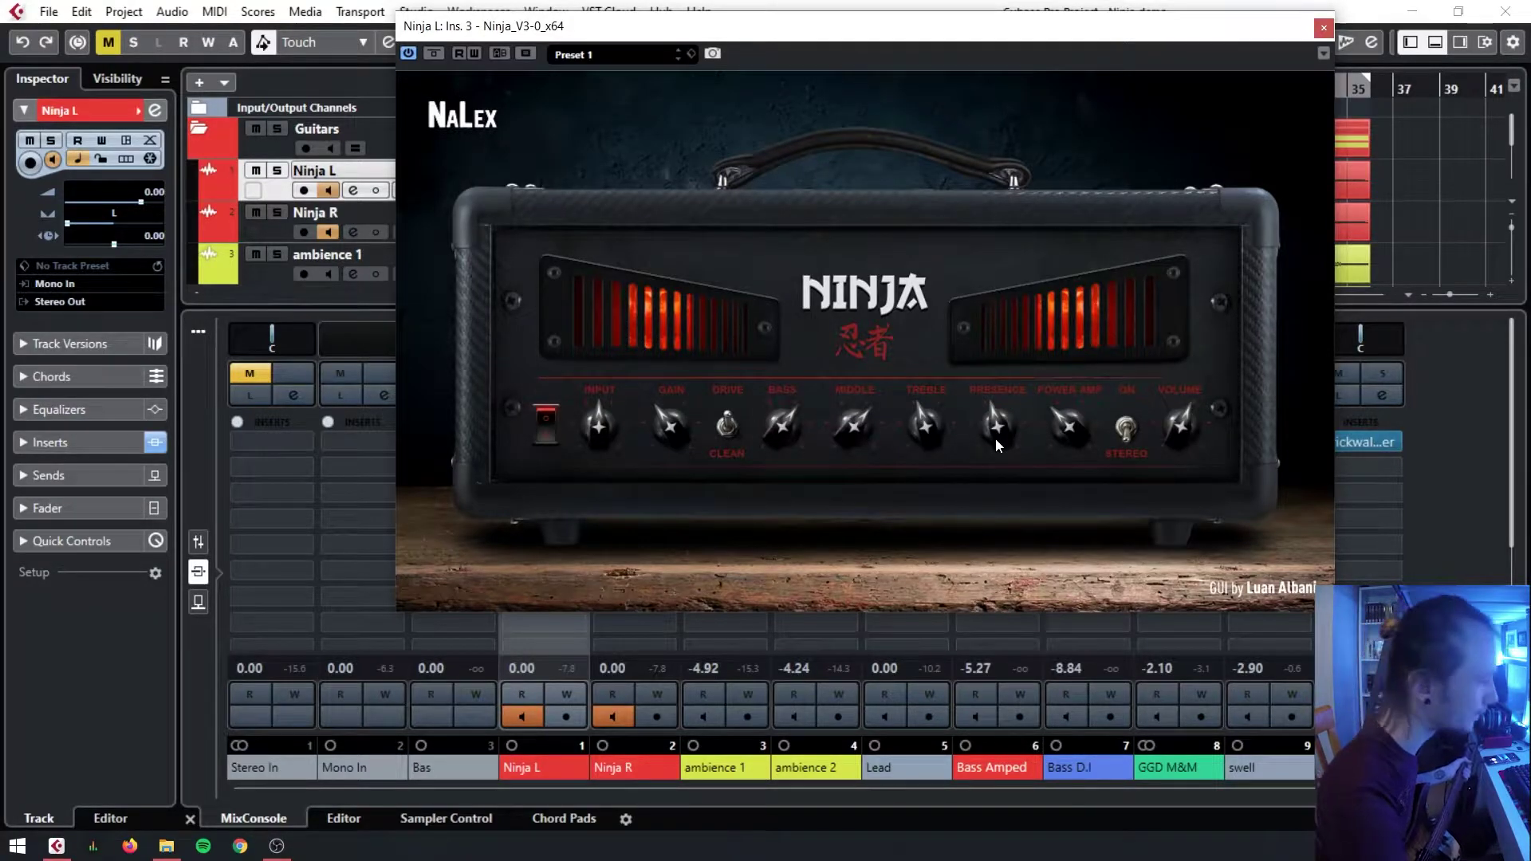
- Close the amp window and open Ninja L's Gate and TSE_808 editors, arranging both windows
left_click(1324, 28)
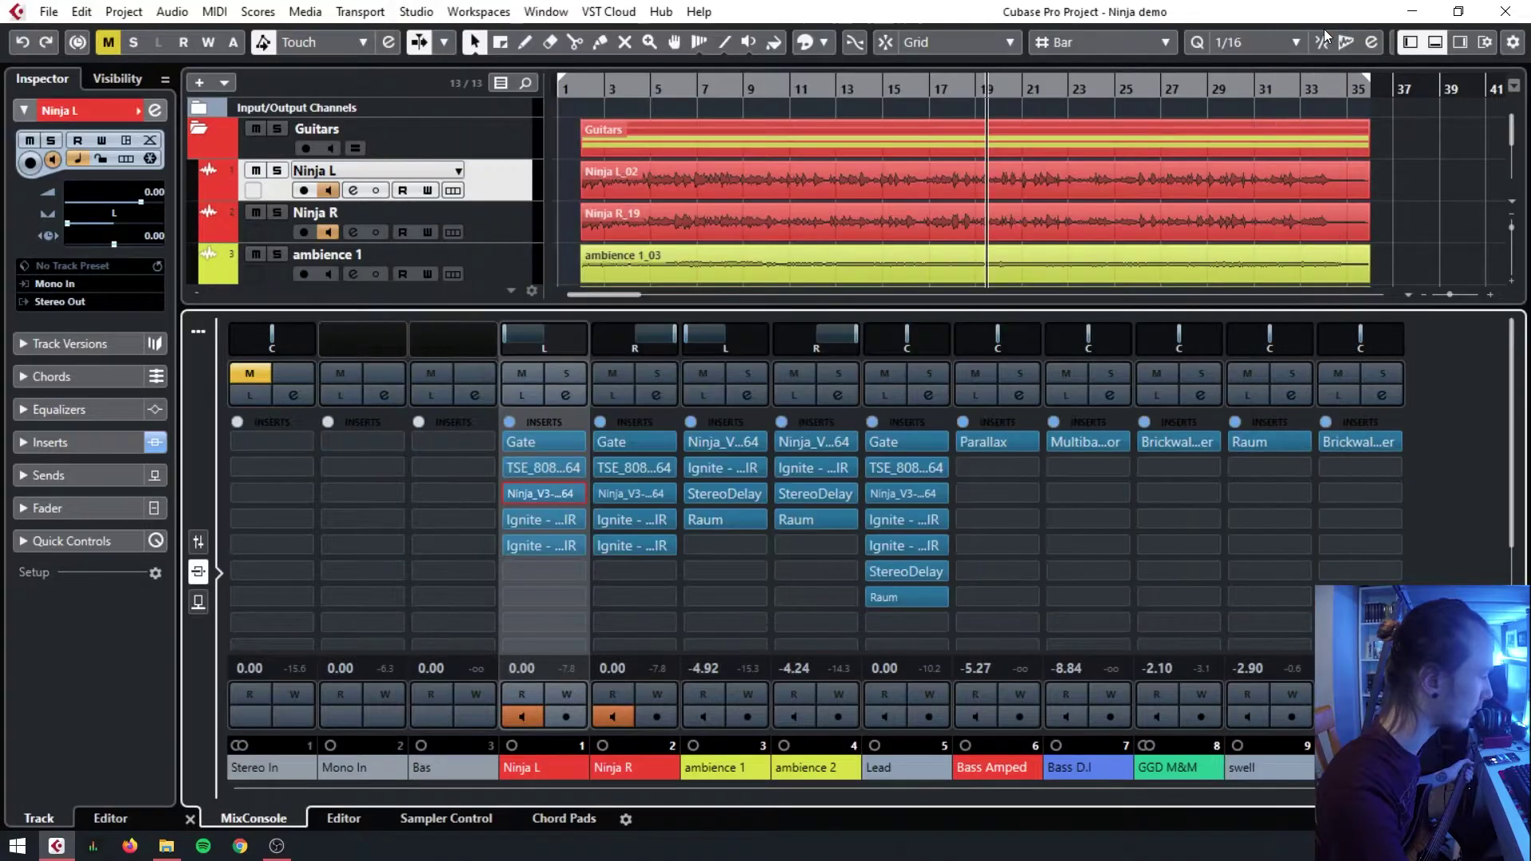
left_click(525, 440)
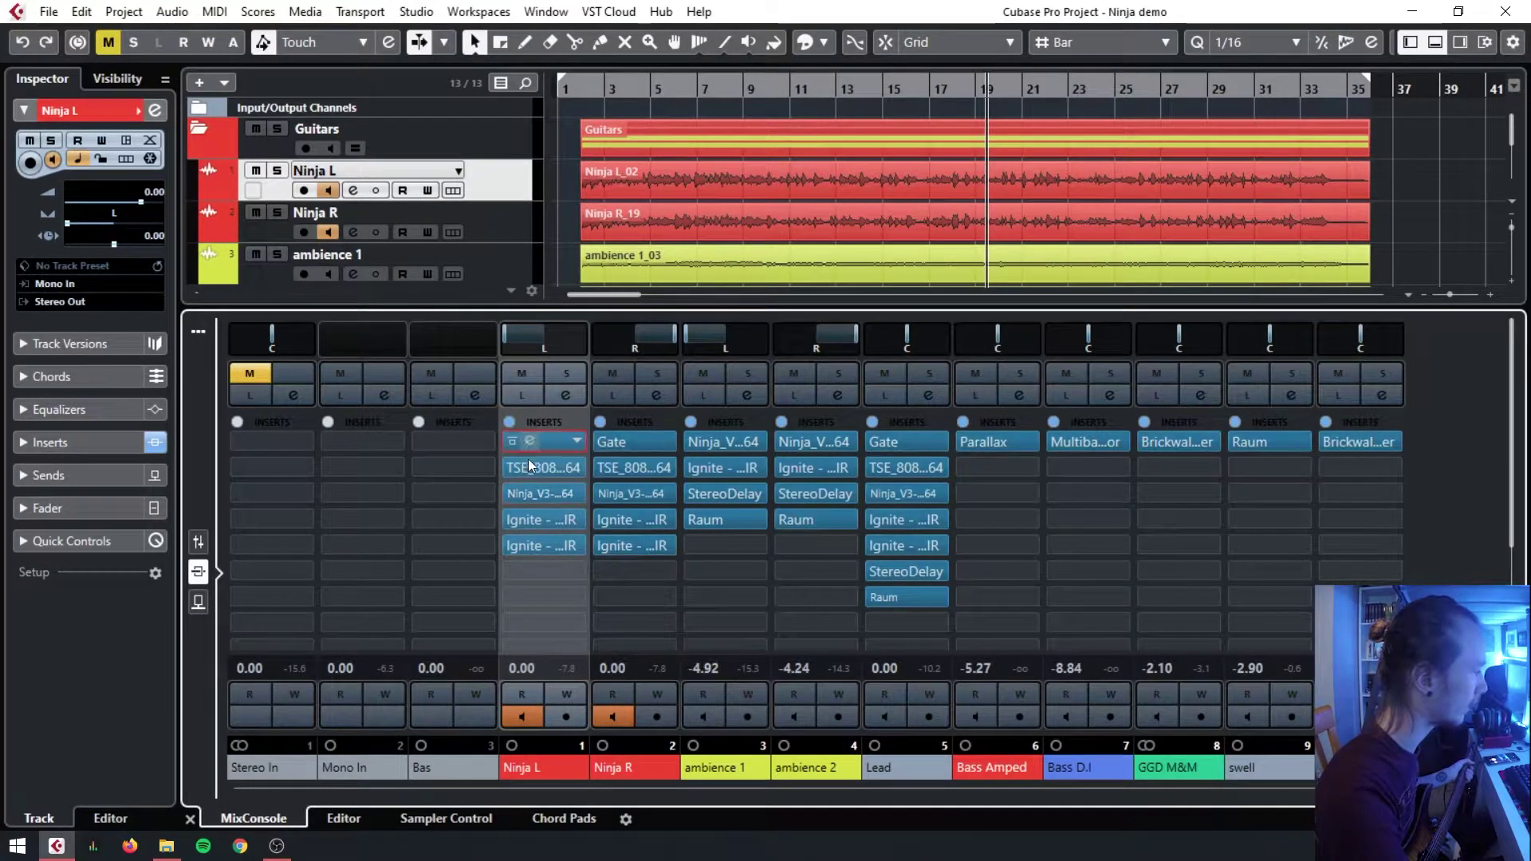
left_click_drag(359, 50, 217, 27)
left_click(538, 463)
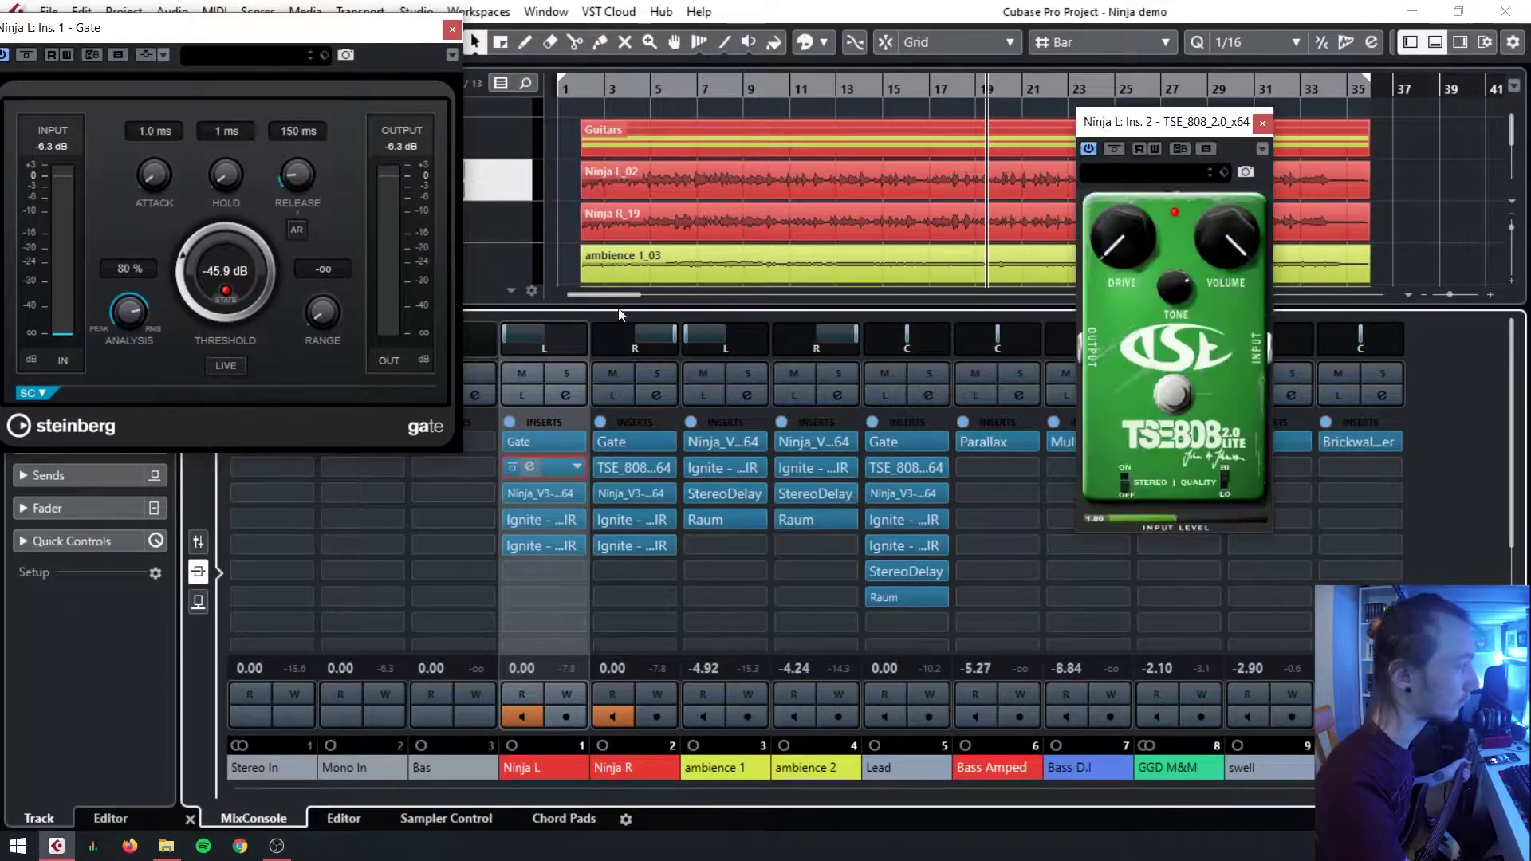
left_click_drag(351, 27, 657, 62)
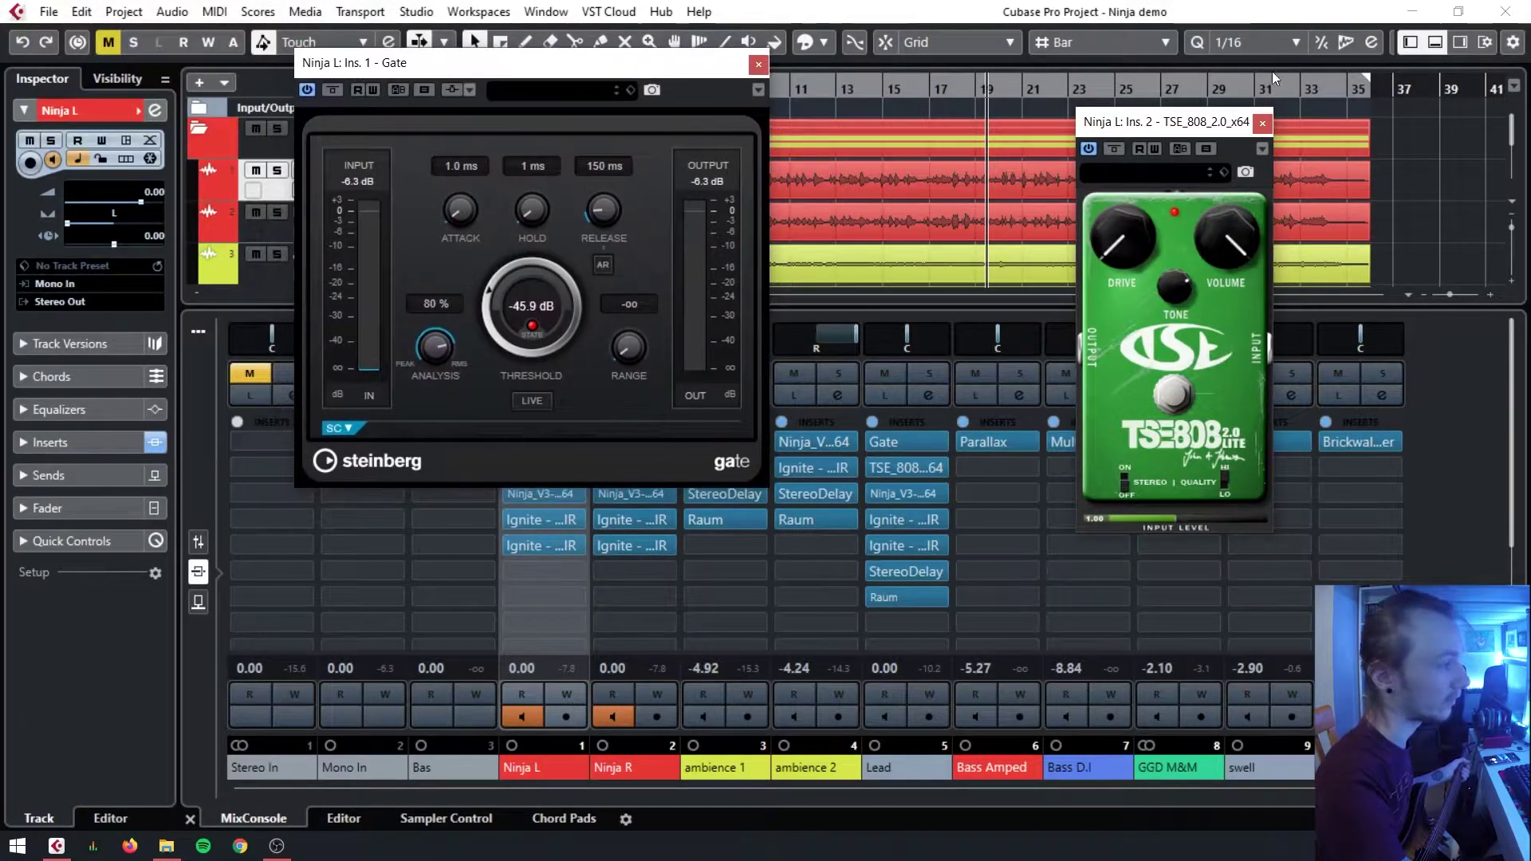
left_click_drag(1204, 121, 1096, 74)
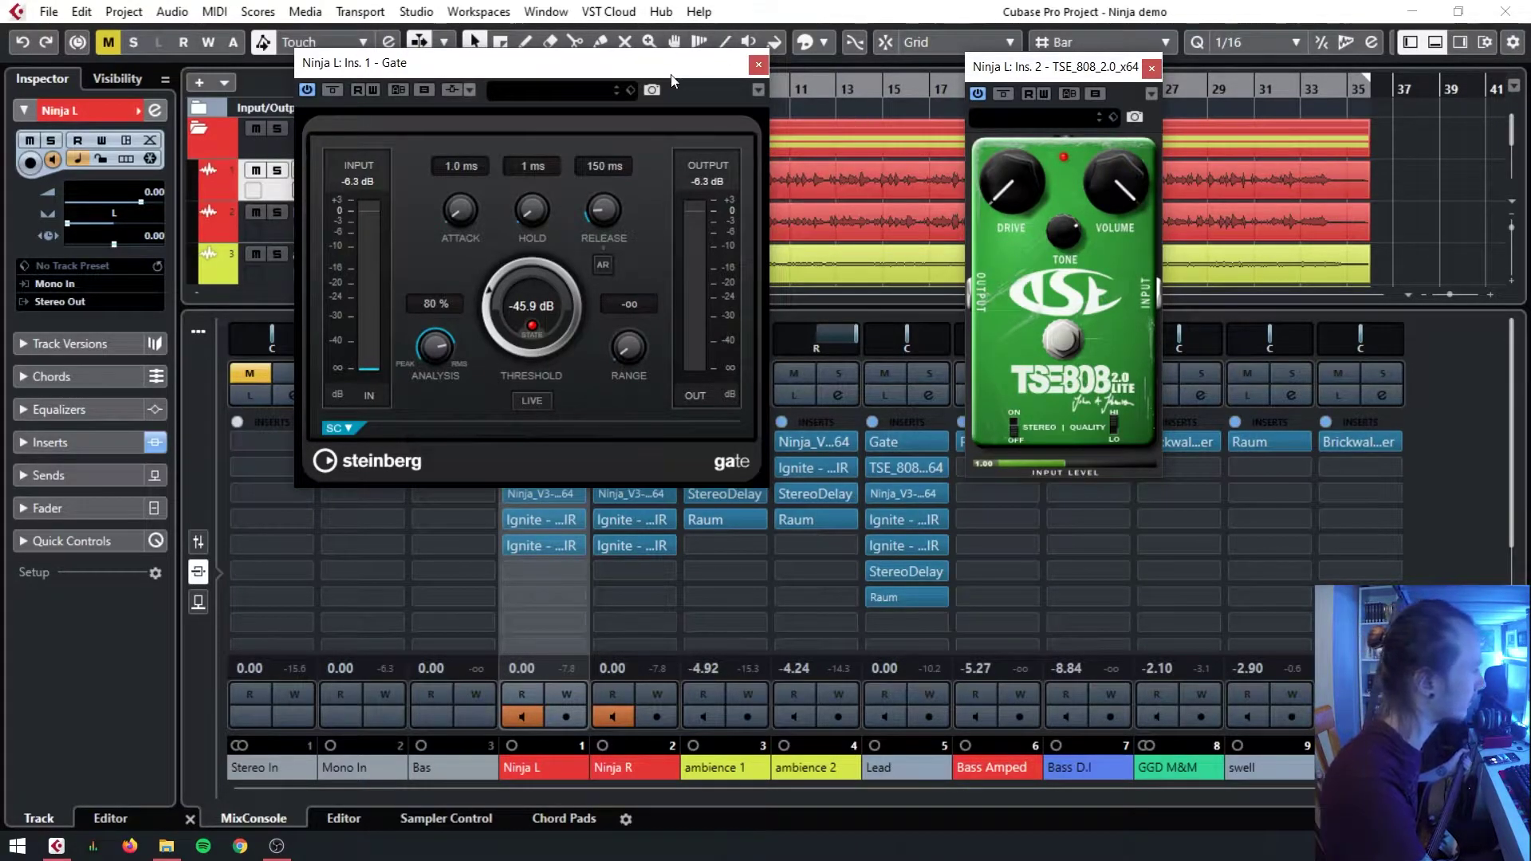
left_click_drag(694, 63, 338, 19)
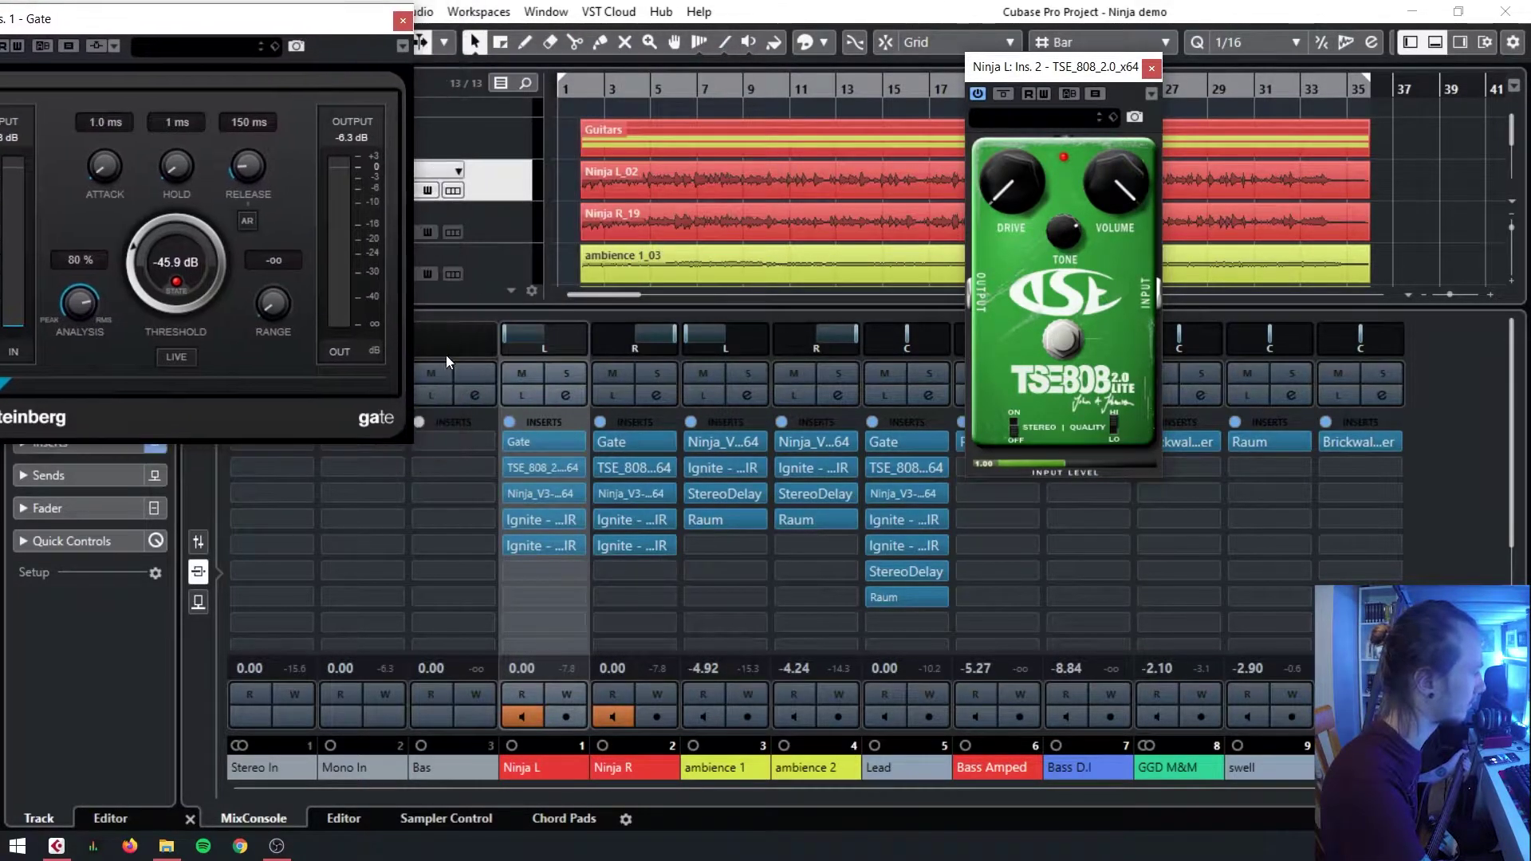
- Bypass the TSE 808 pedal on Ninja L and Ninja R, then re-enable it on both
left_click(513, 468)
left_click(603, 468)
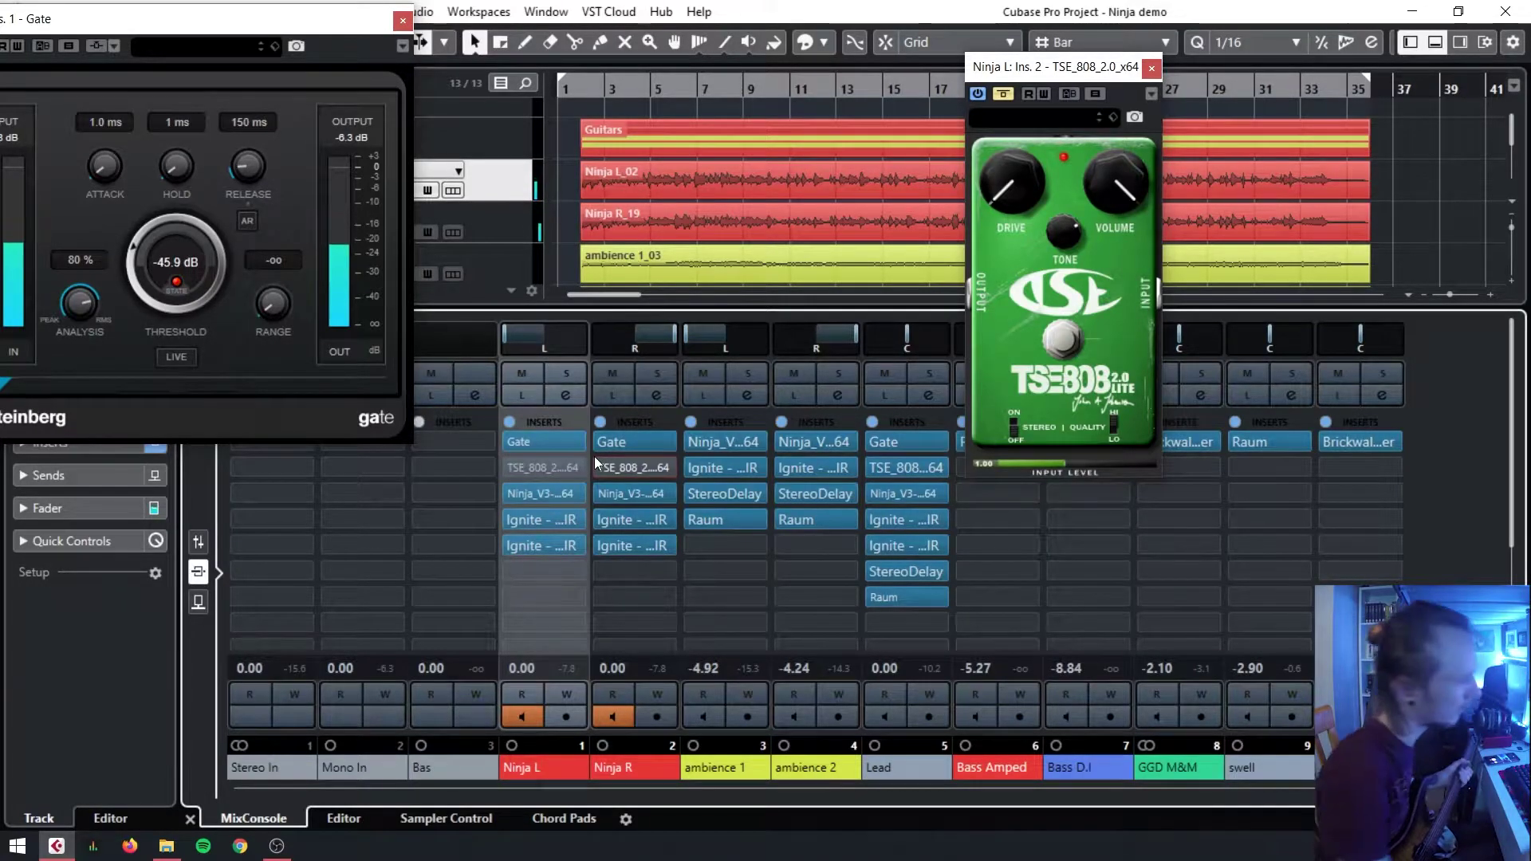
left_click(601, 468)
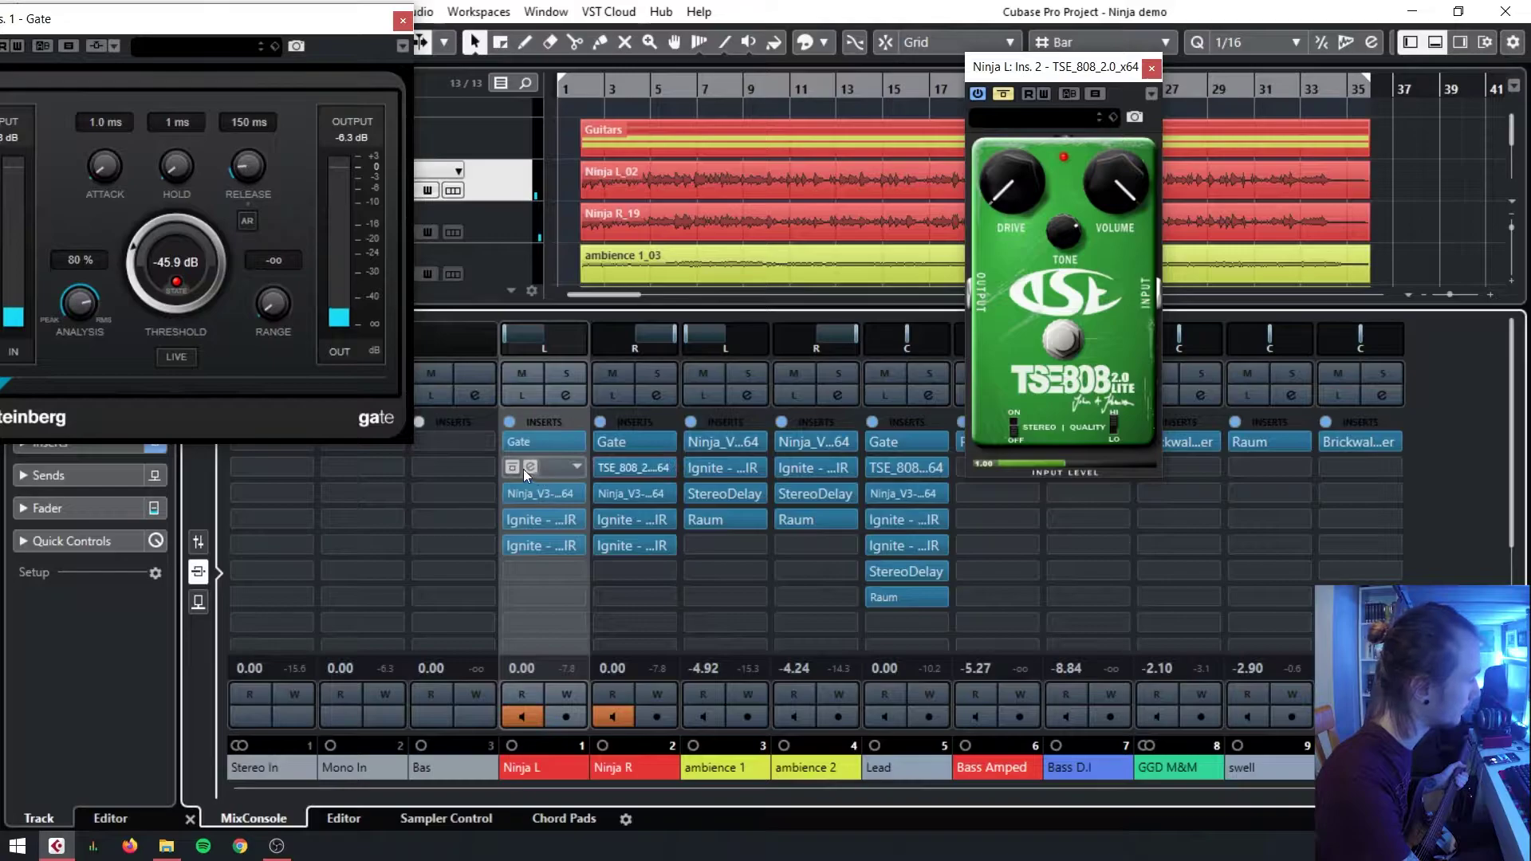
left_click(512, 467)
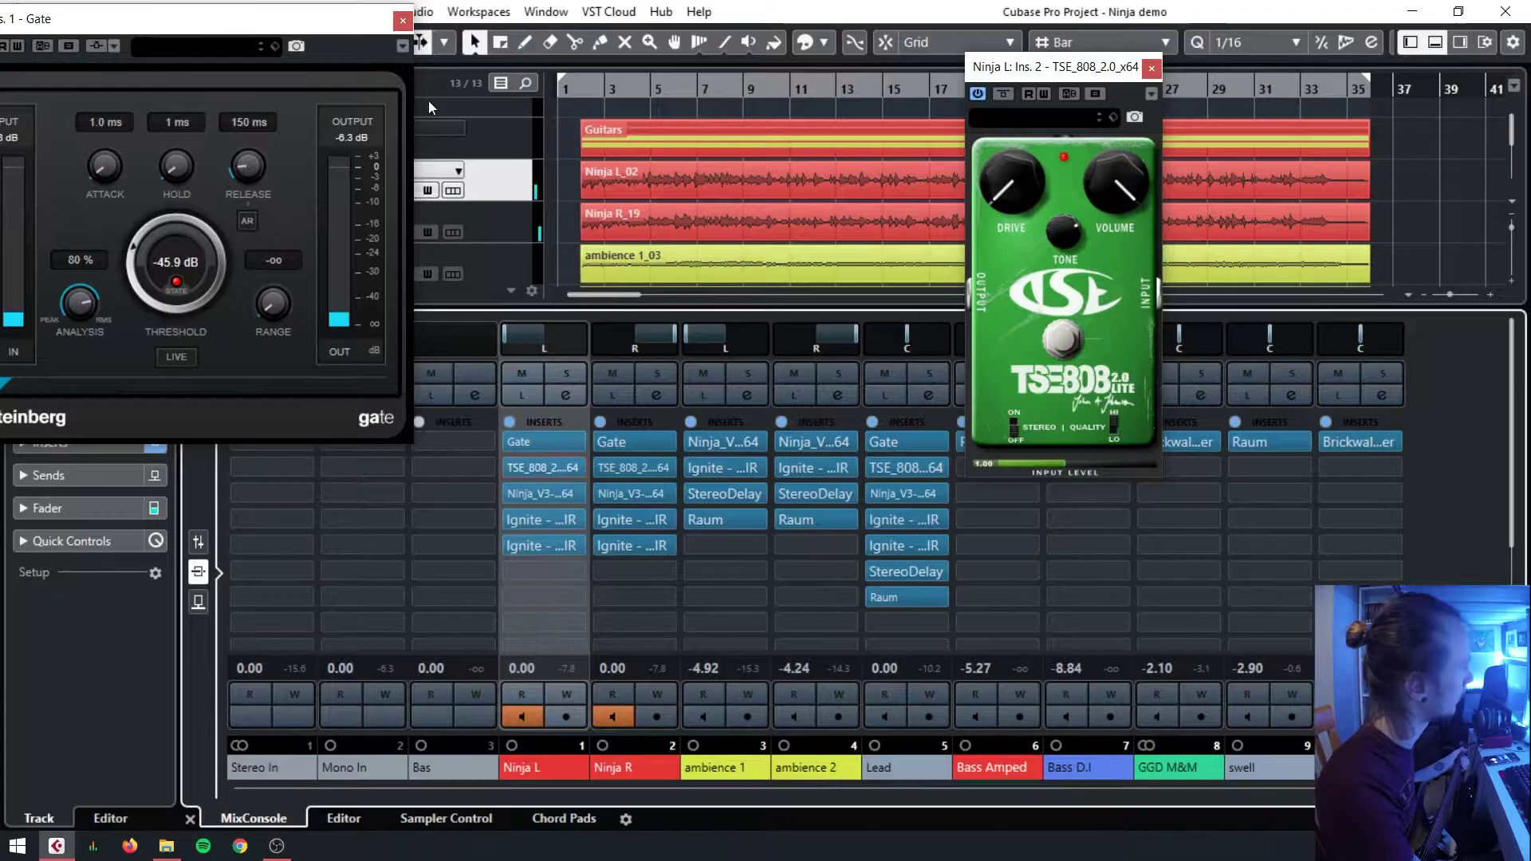
- Close the TSE 808 editor and move the Gate editor off the track list
left_click(1151, 68)
left_click_drag(287, 23, 1118, 63)
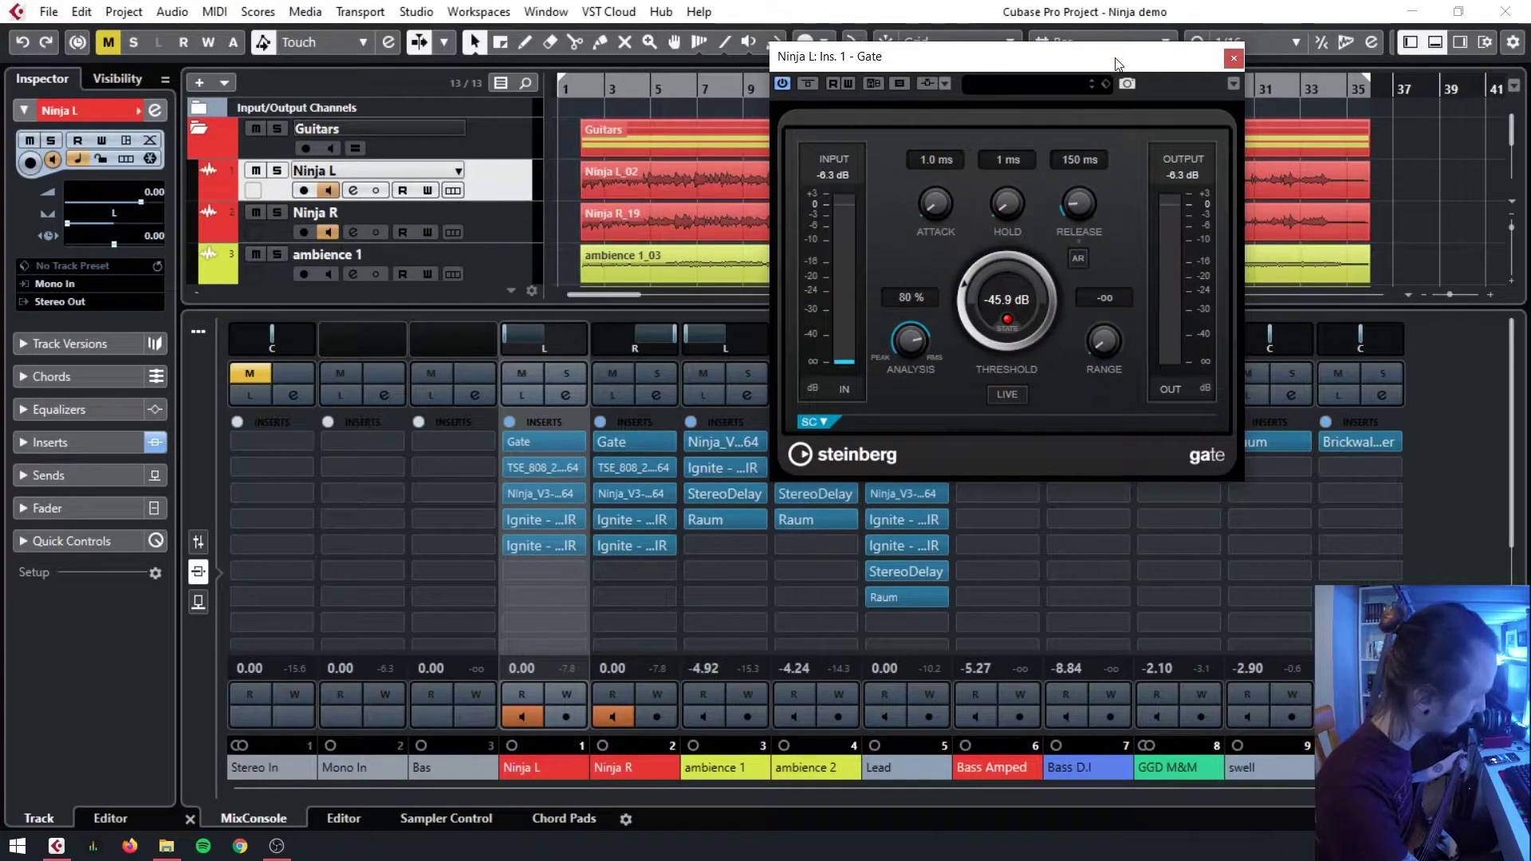
left_click_drag(1116, 64, 1011, 57)
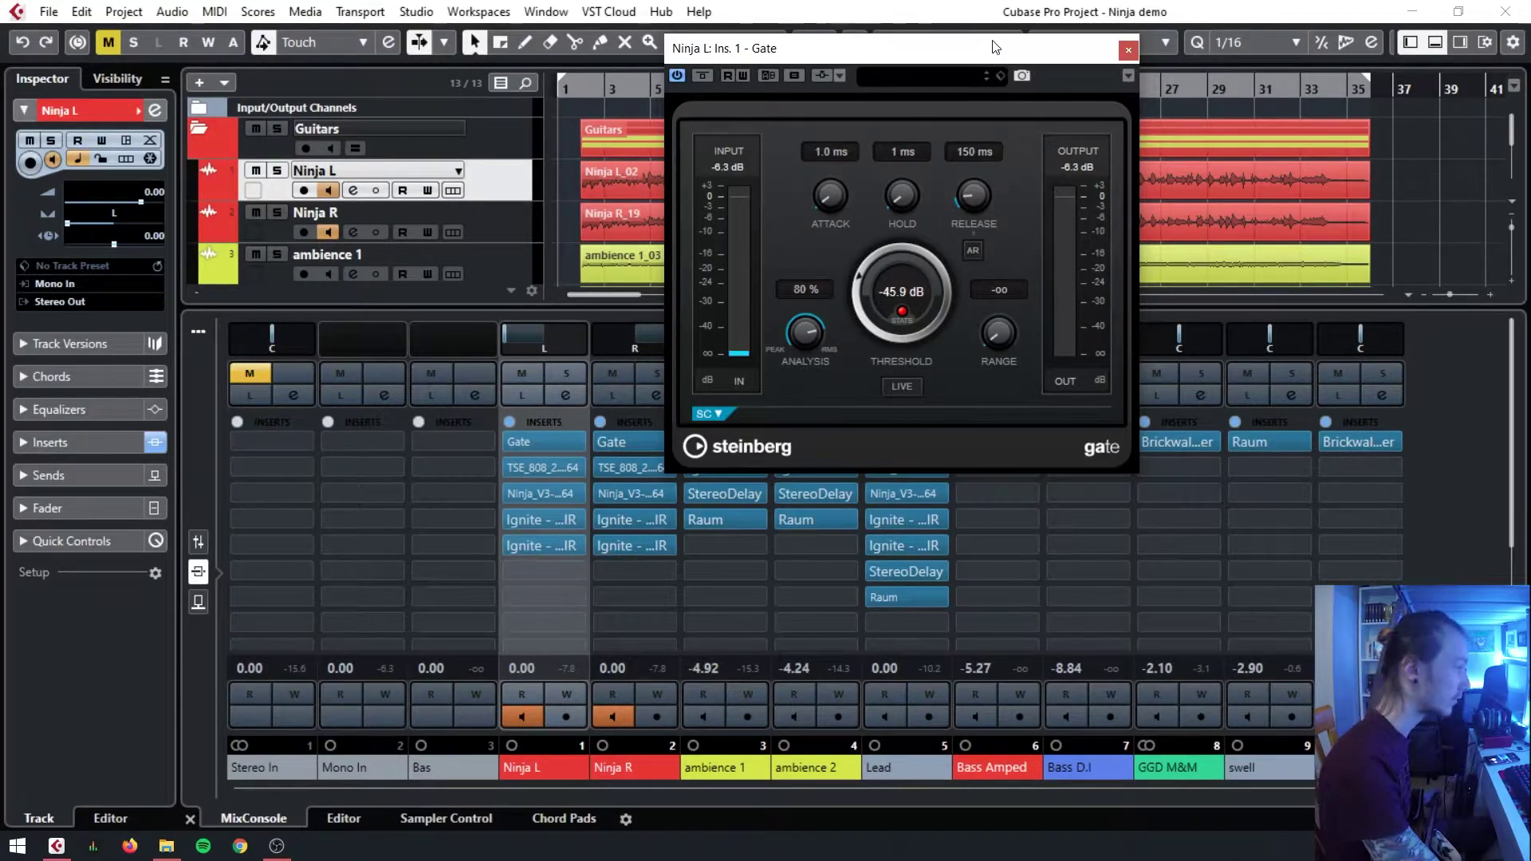
- Bypass the Gate on Ninja L, then re-enable it
mouse_move(624, 472)
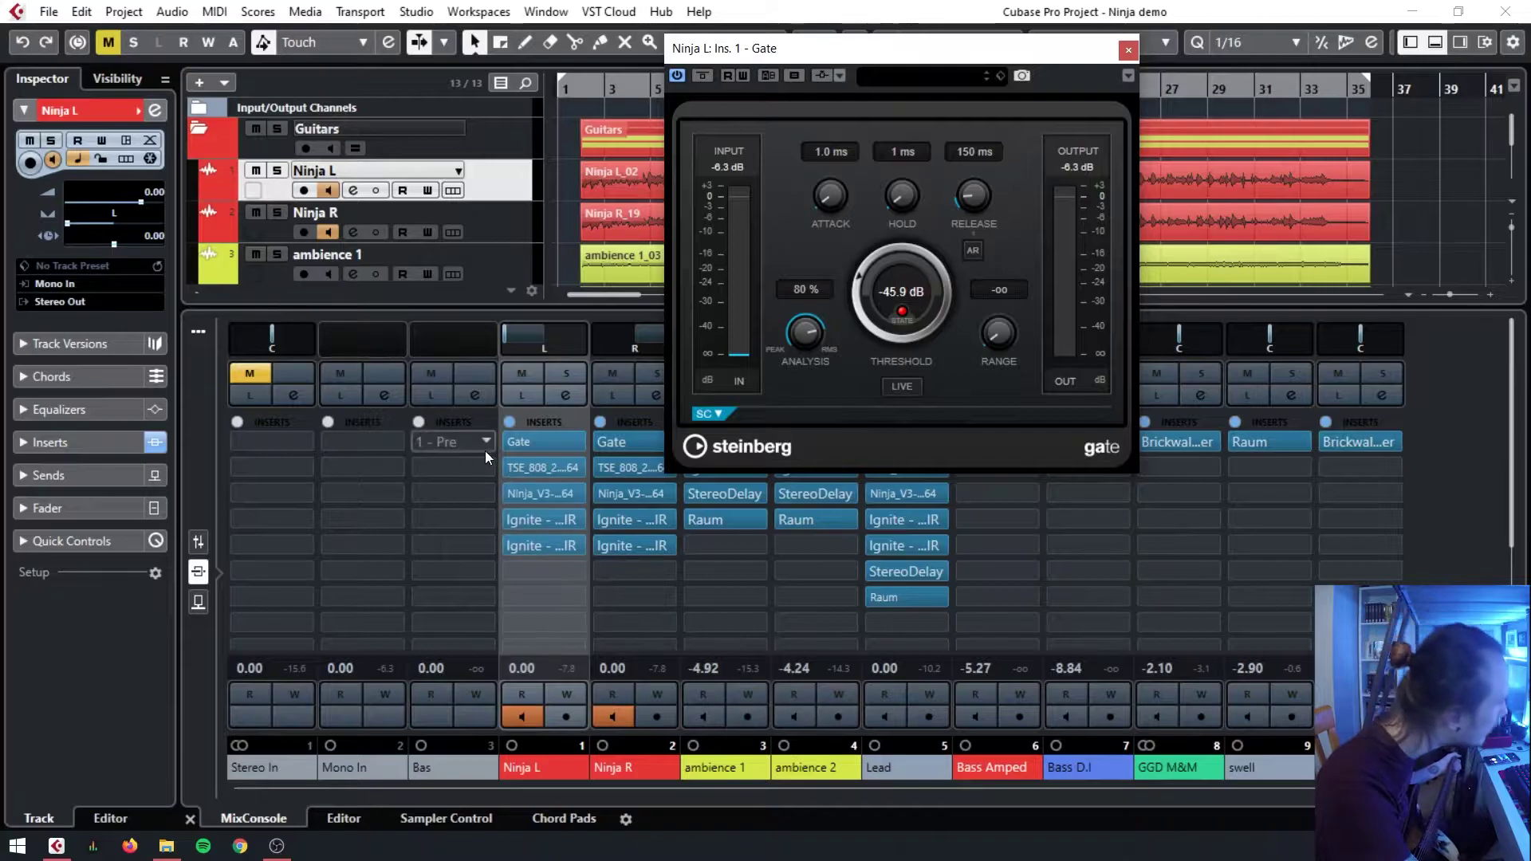
left_click(509, 445)
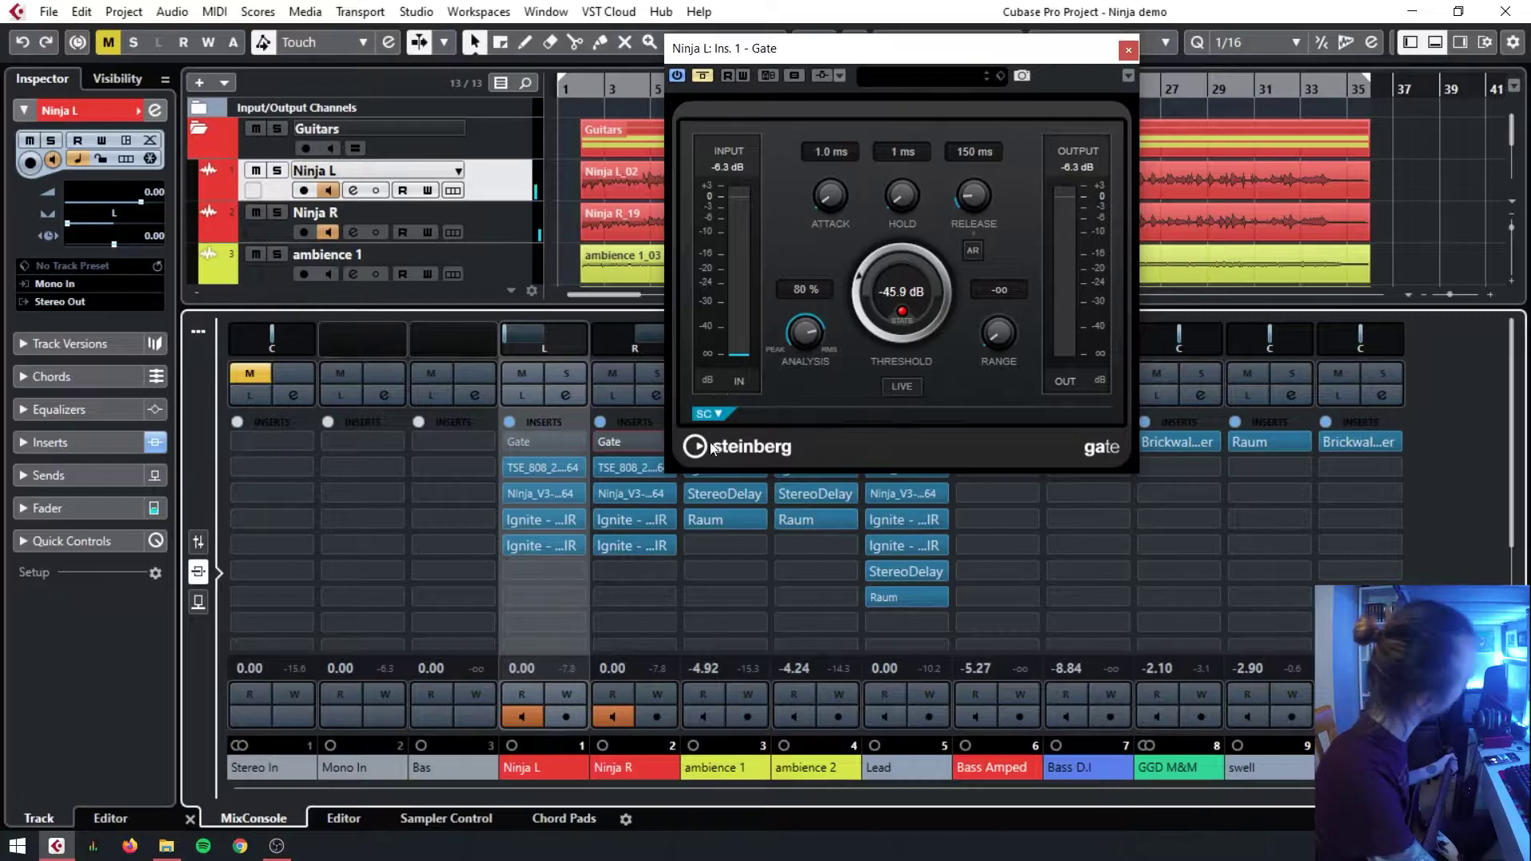
mouse_move(568, 442)
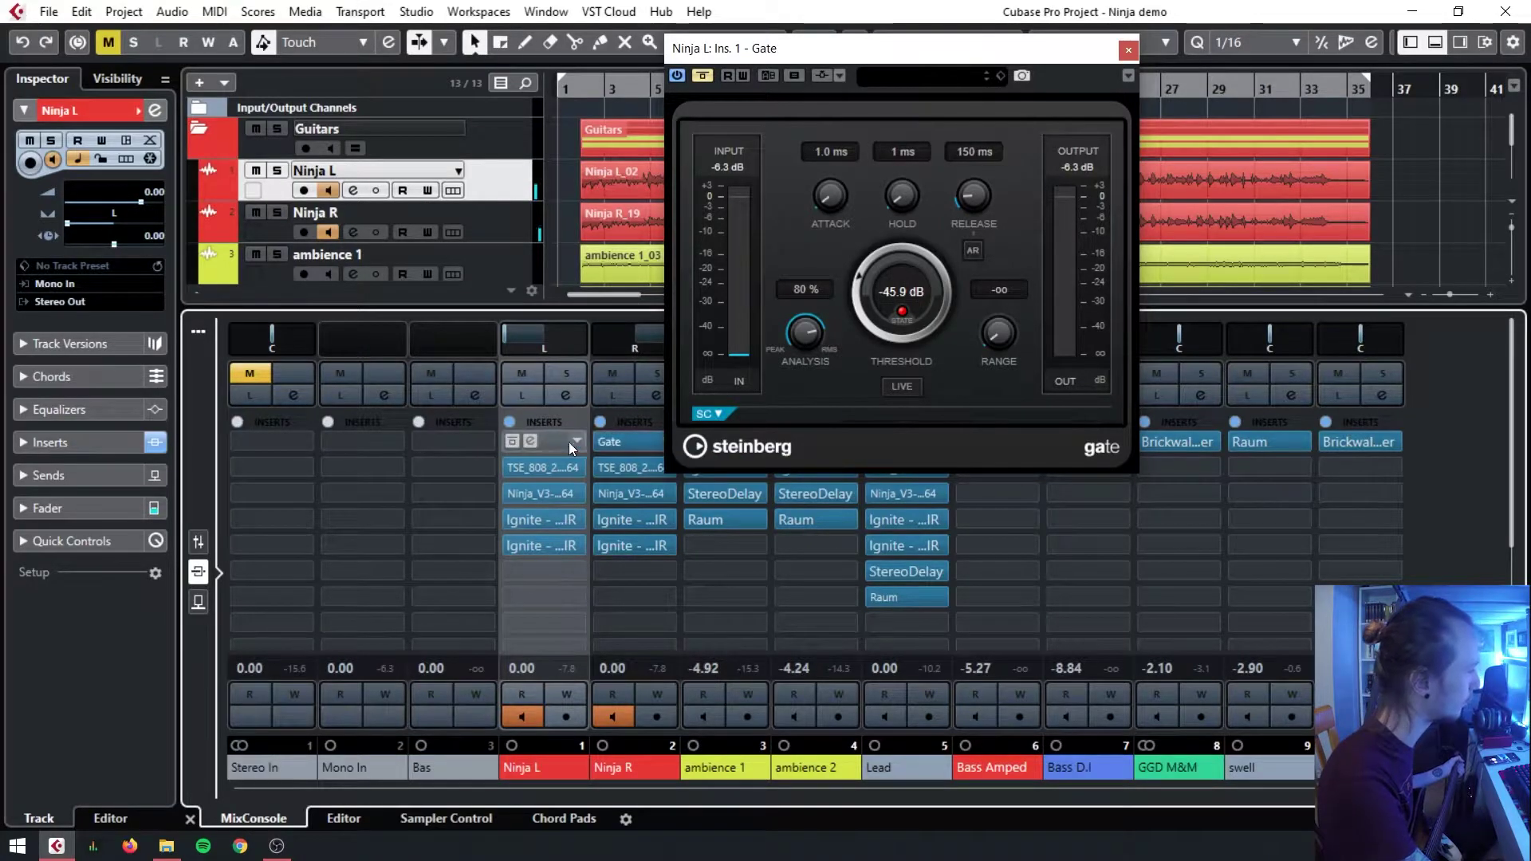
left_click(514, 442)
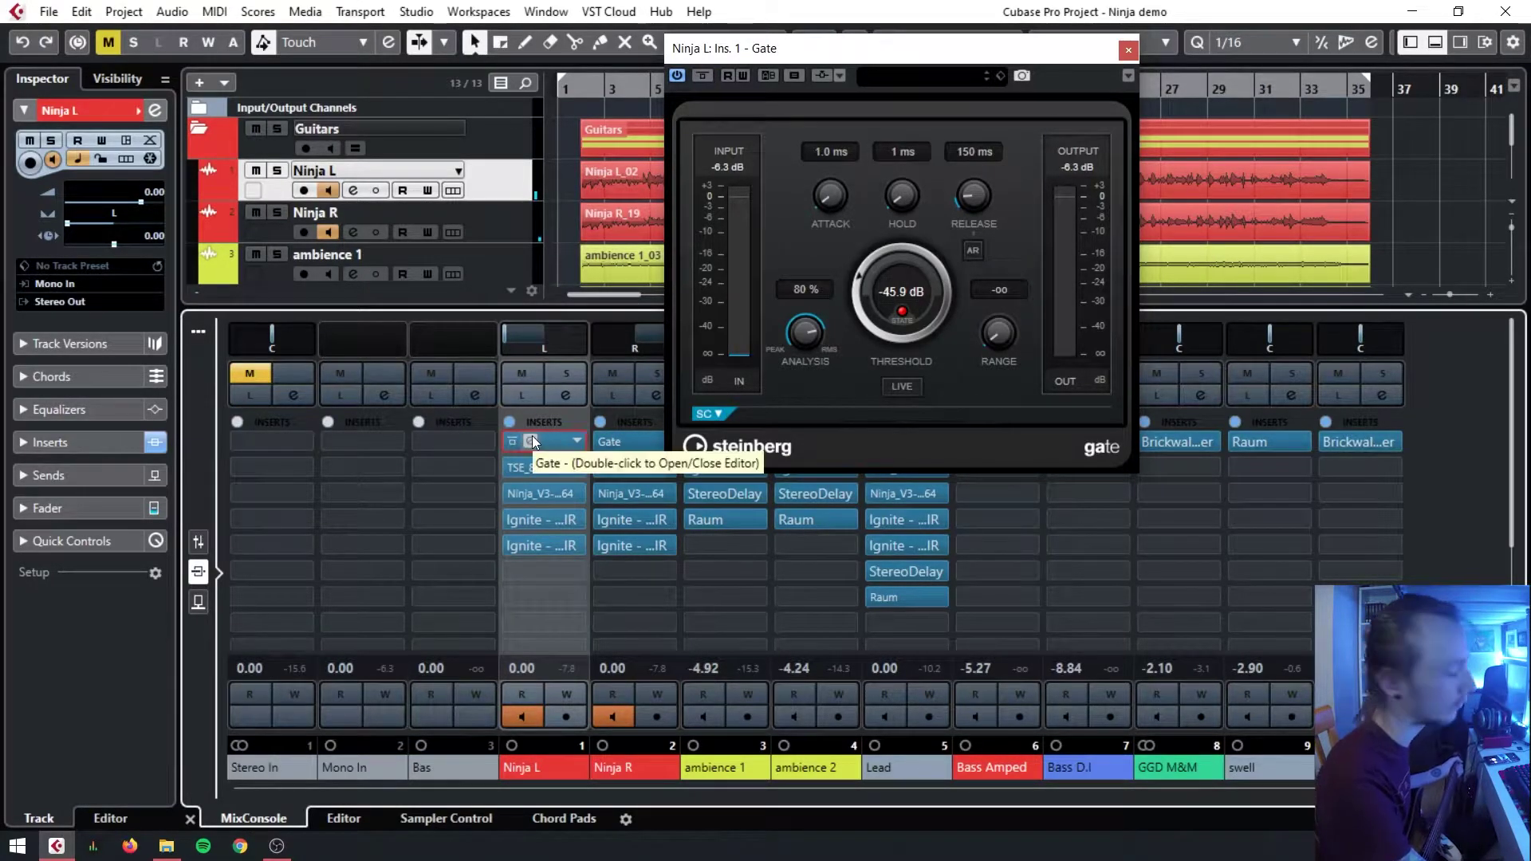
- Close the Gate editor and open both of Ninja L's Ignite NadIR editors side by side
left_click(1128, 51)
scroll(538, 505, "down", 2)
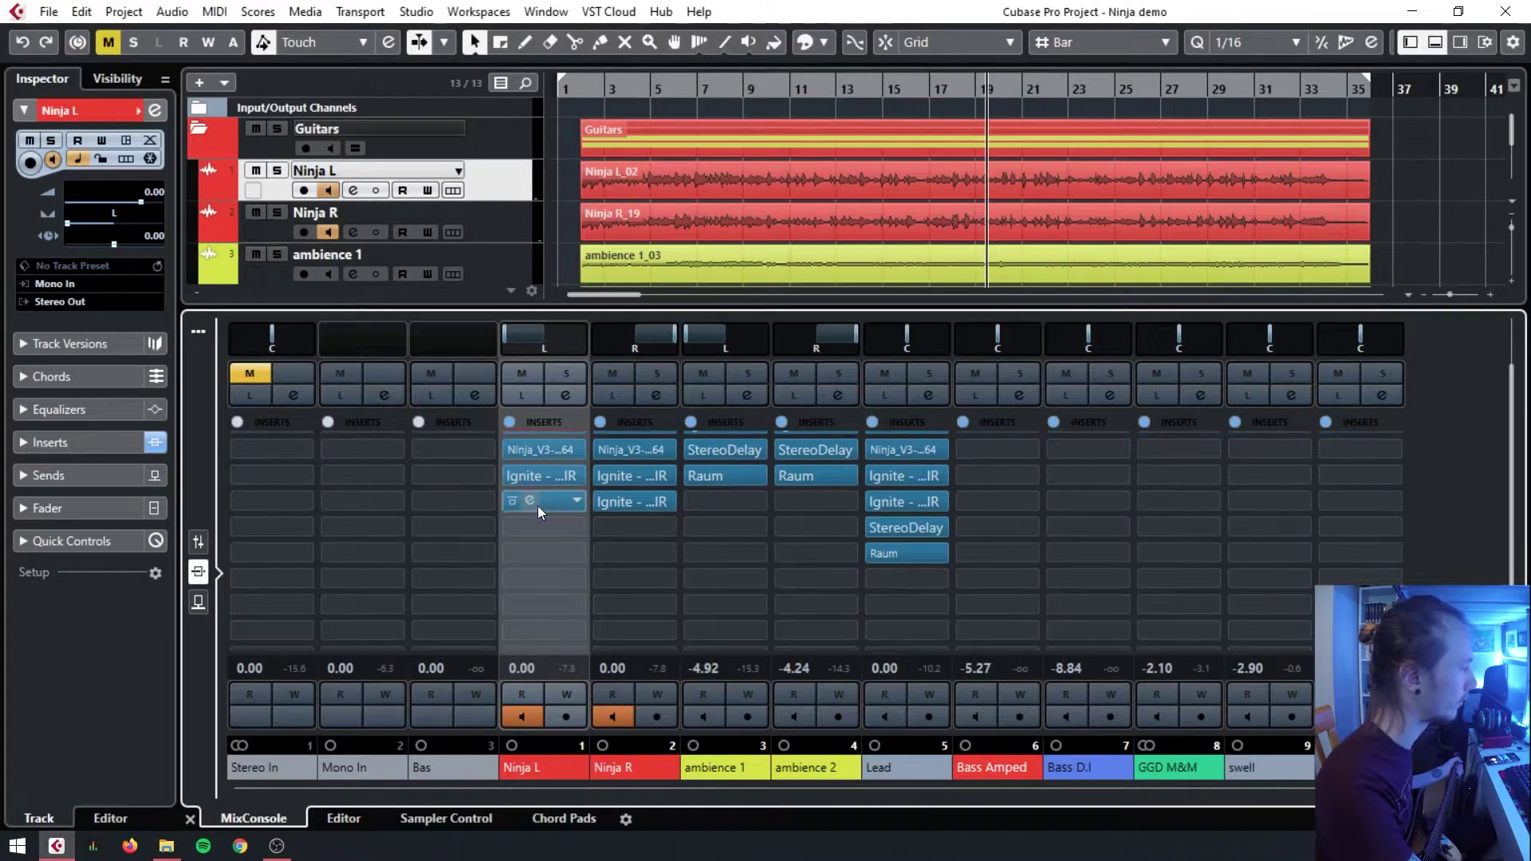
left_click(538, 474)
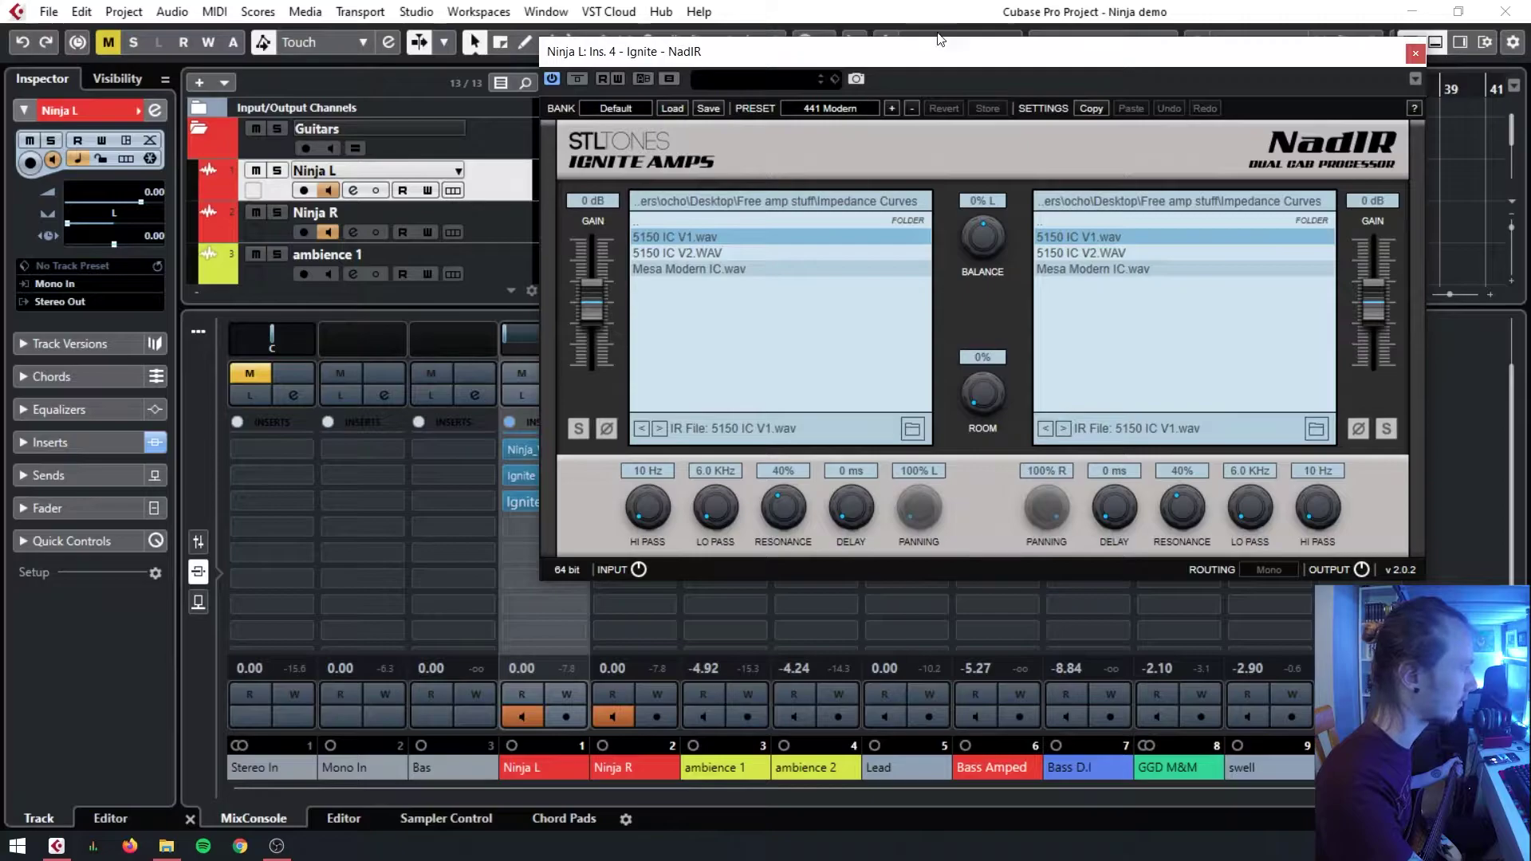
left_click_drag(925, 58, 1, 69)
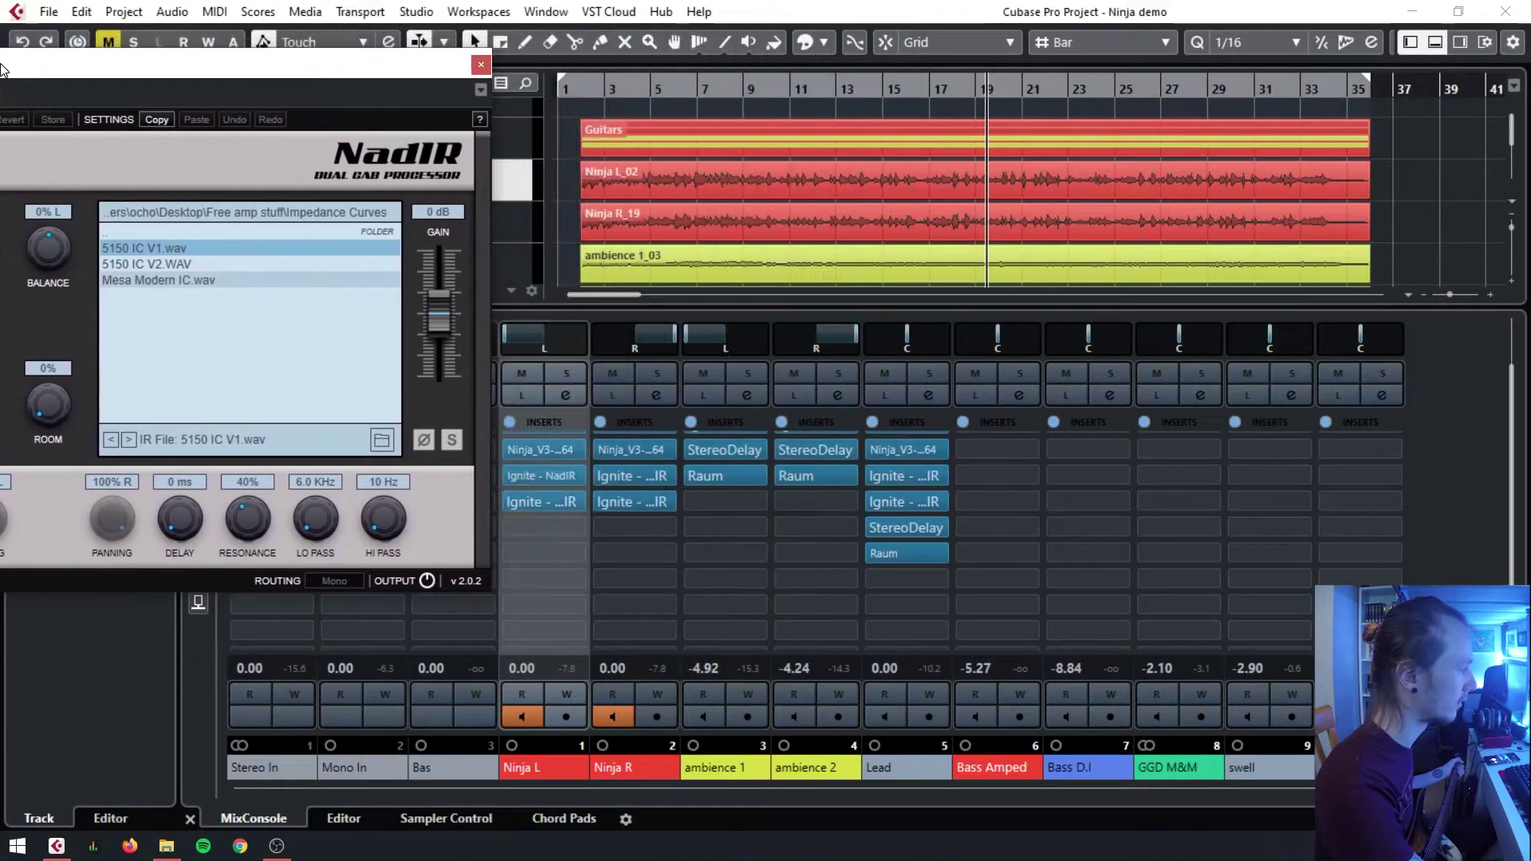
left_click(538, 500)
left_click_drag(969, 99, 1035, 51)
left_click_drag(426, 75, 869, 59)
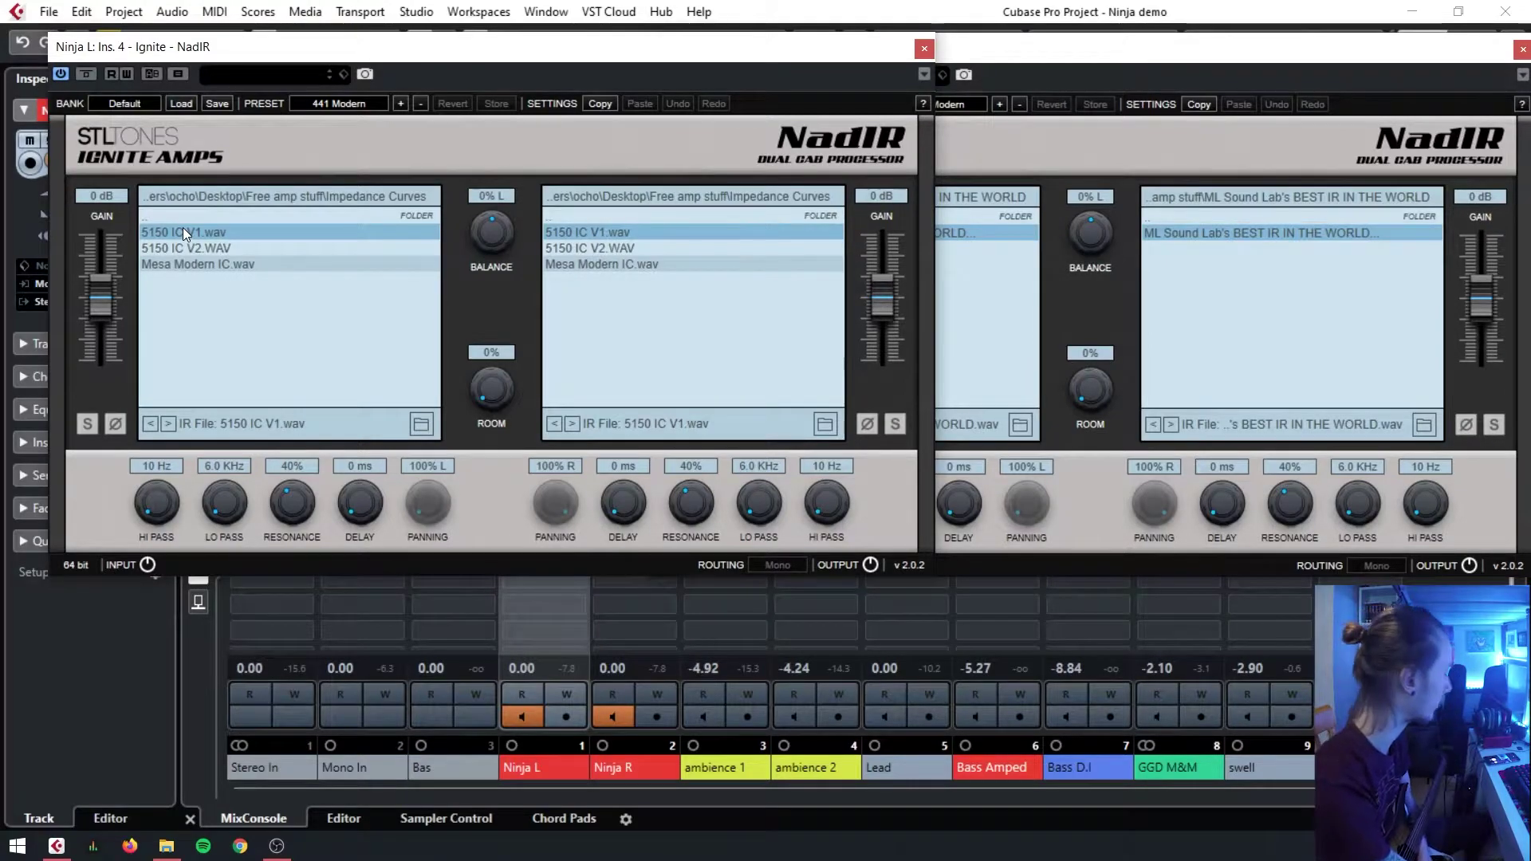
left_click_drag(450, 51, 363, 57)
- Close the Ins. 4 NadIR editor, move the Ins. 5 editor left, then close it
left_click(836, 55)
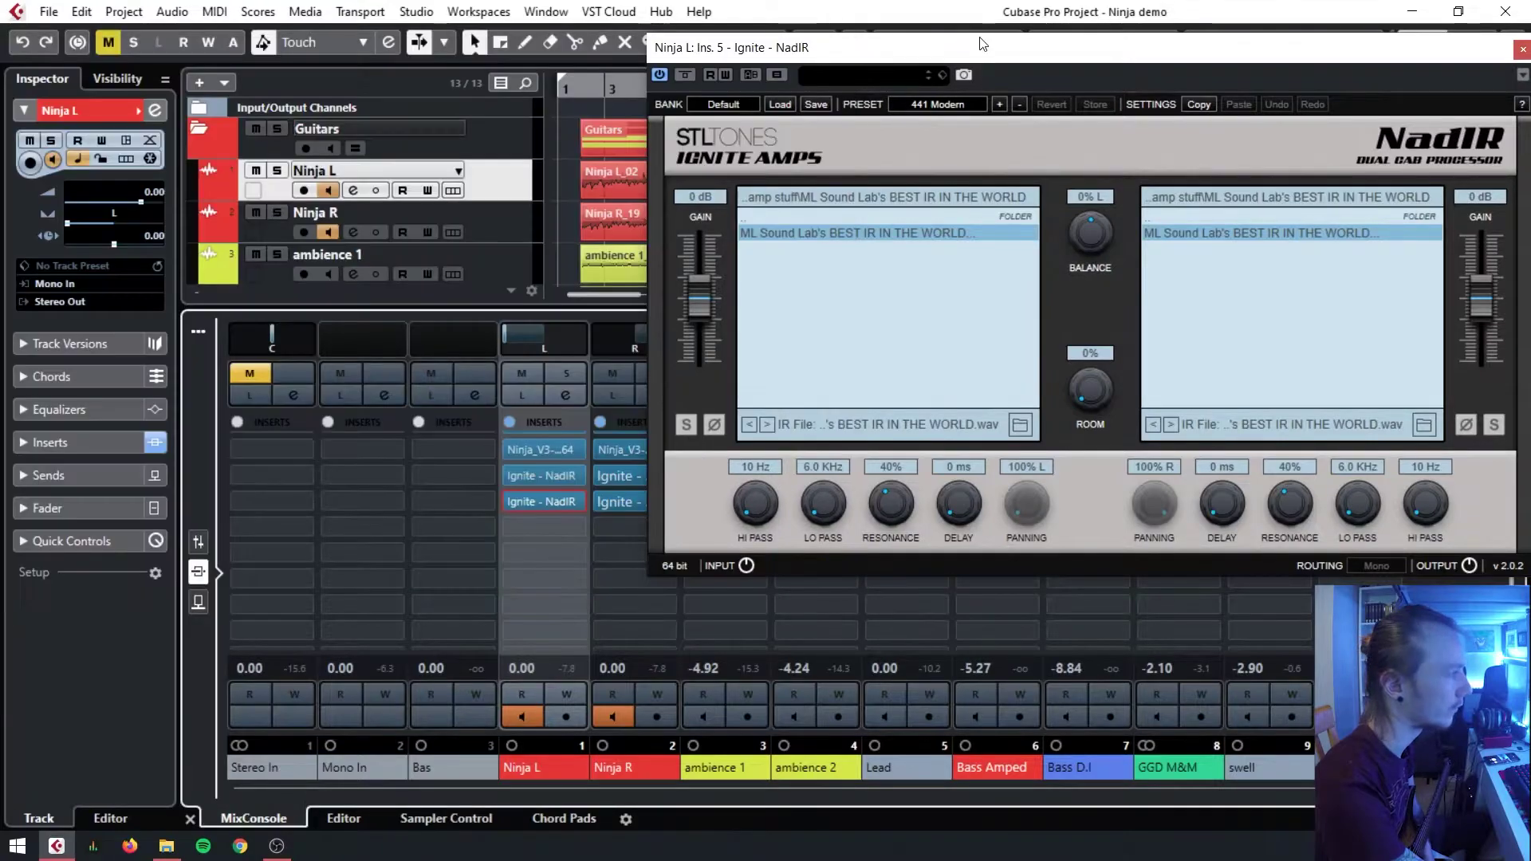
left_click_drag(982, 44, 682, 39)
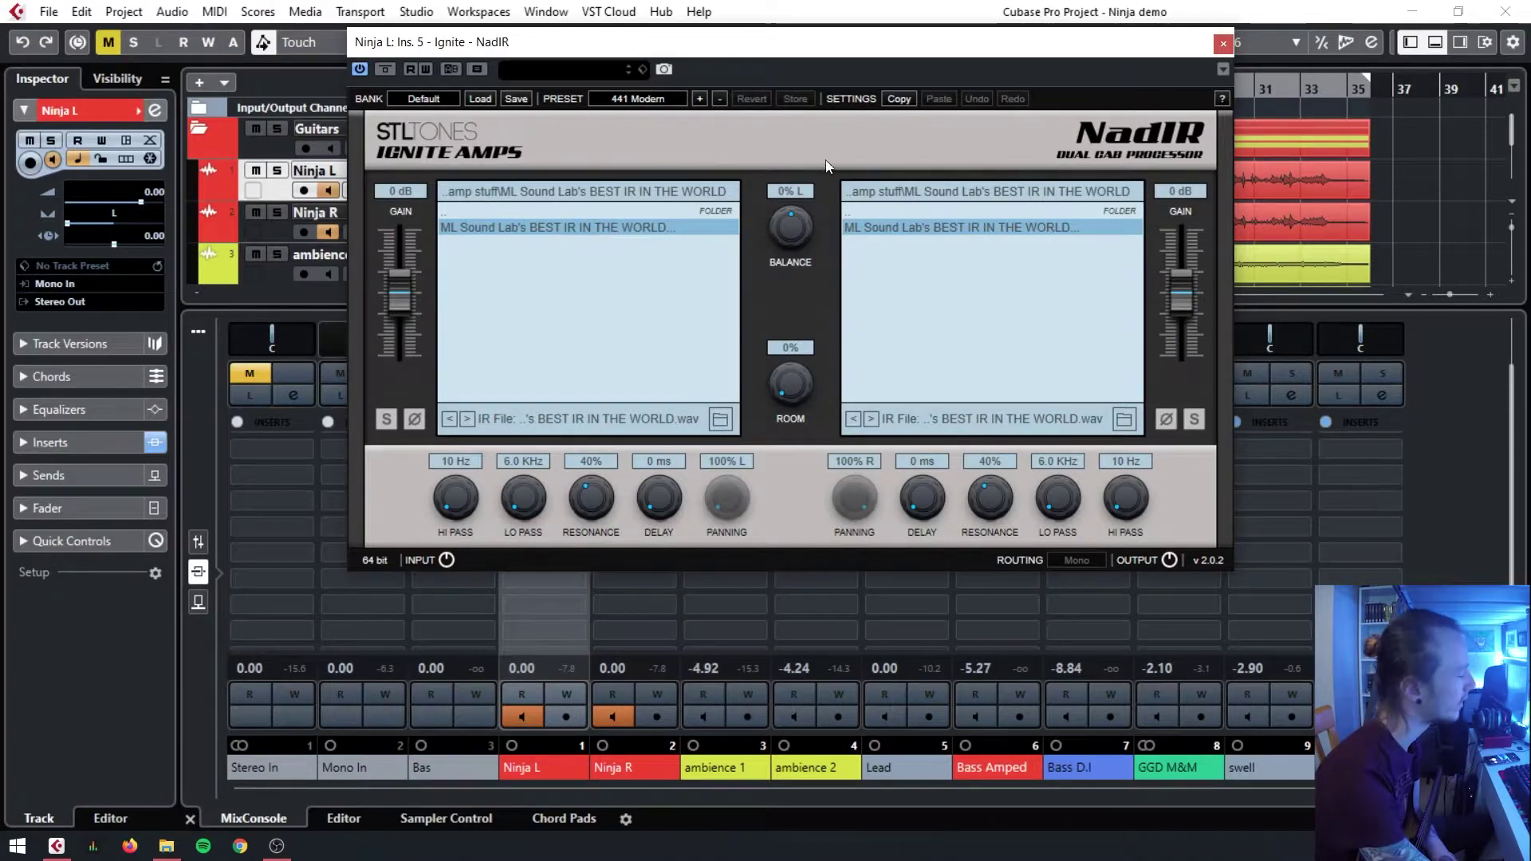
left_click(1222, 45)
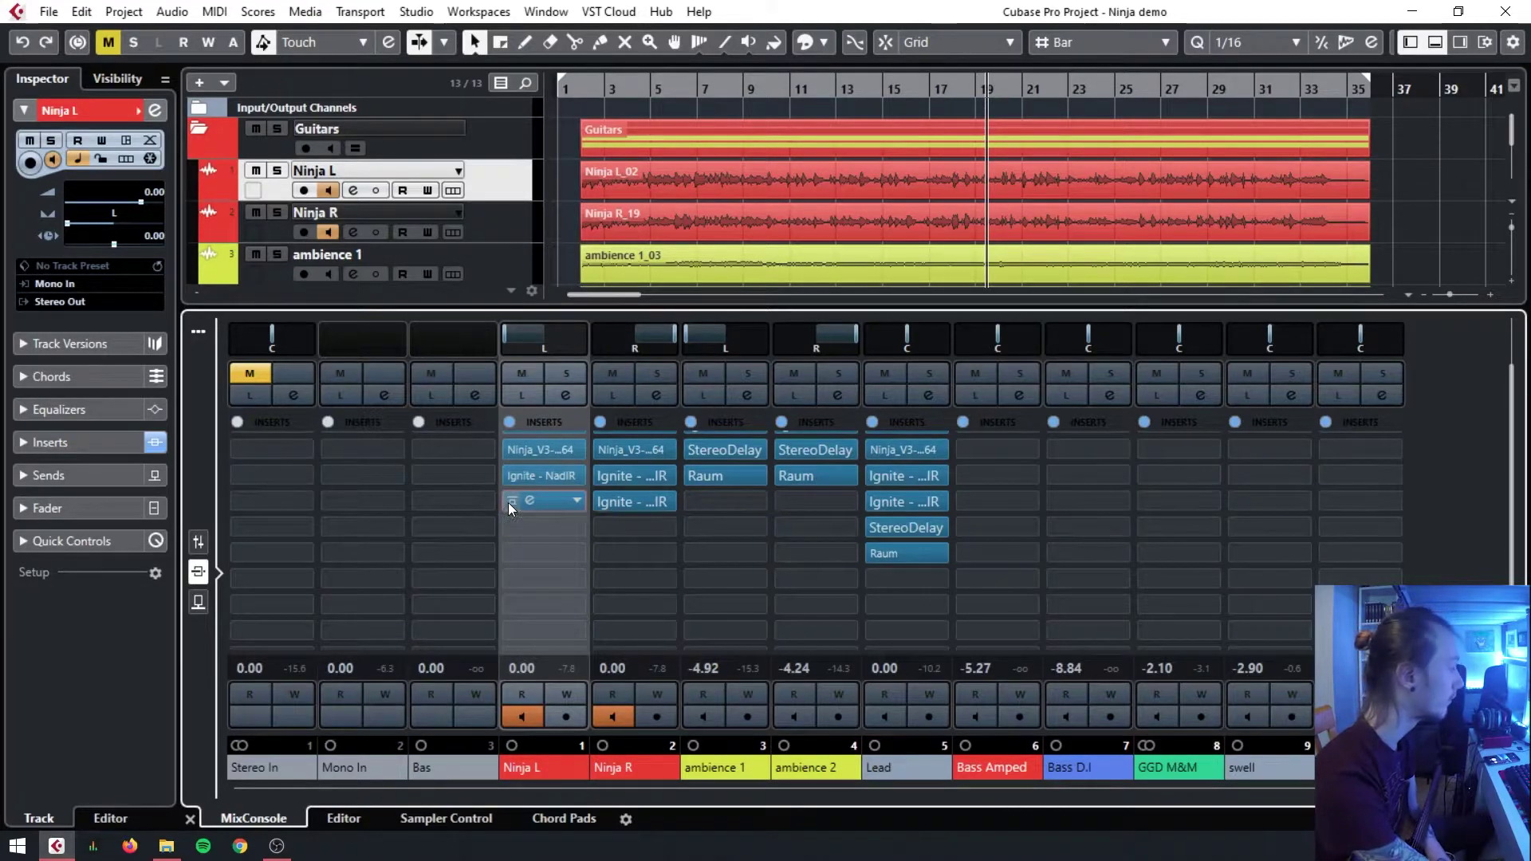
- Bypass Ninja L's two NadIR inserts and load GGD Studio Cabs Zilla into its fourth insert
left_click_drag(509, 503, 504, 481)
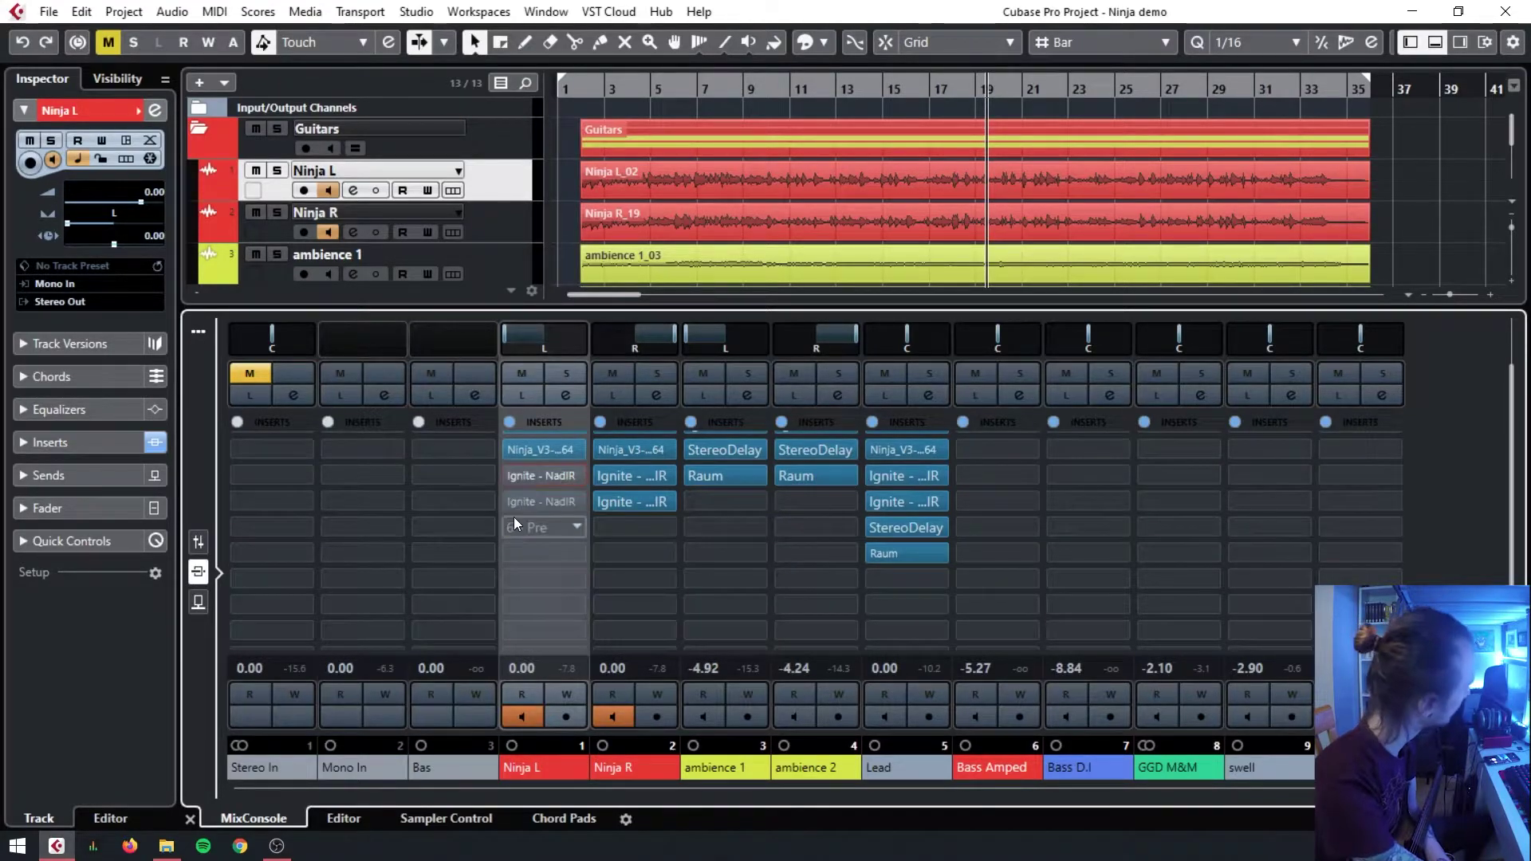
left_click(513, 517)
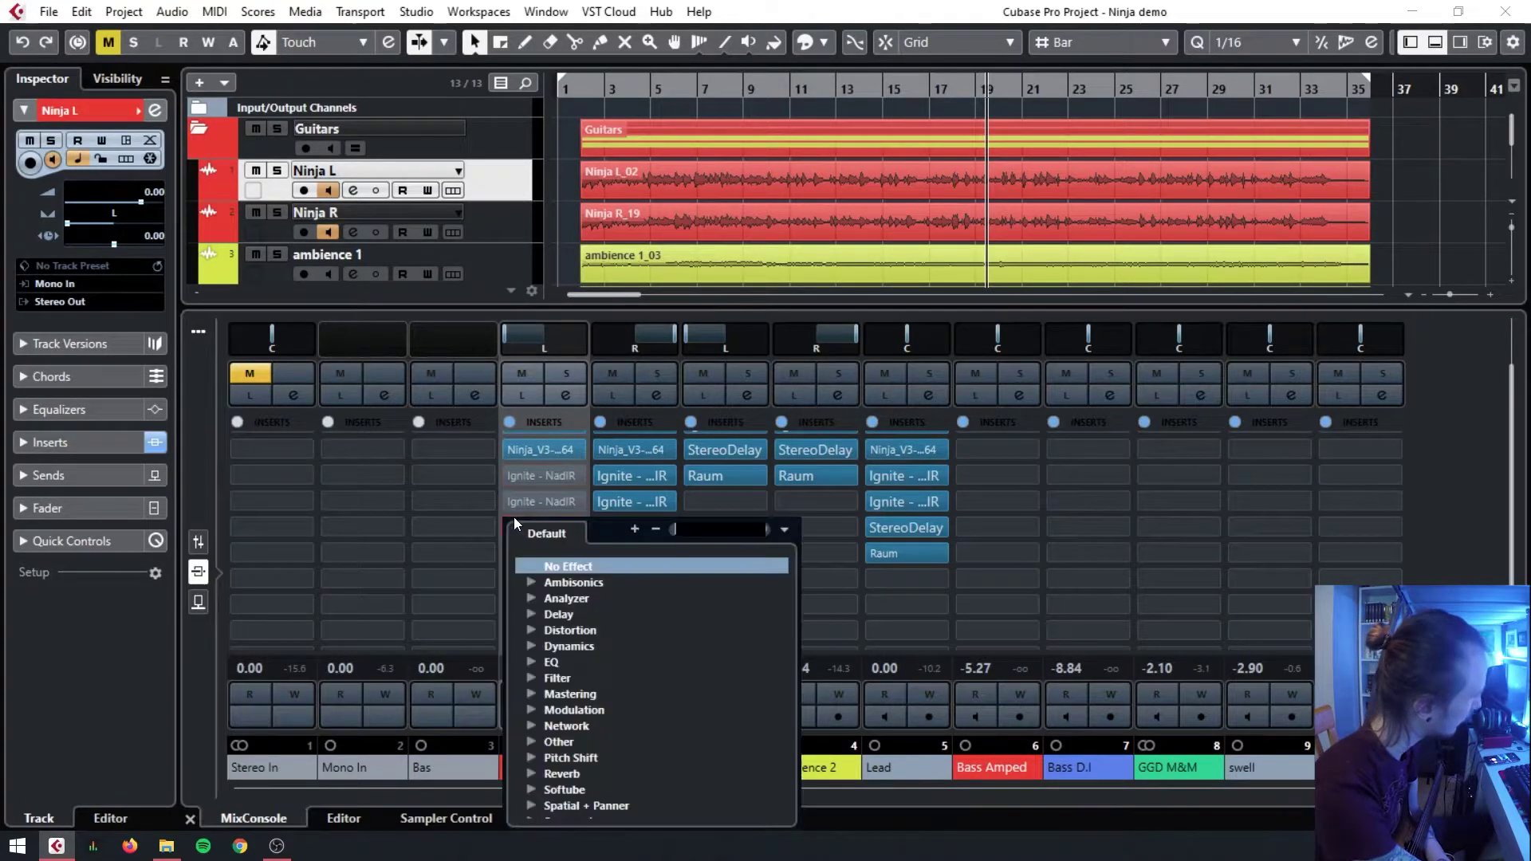
left_click(530, 742)
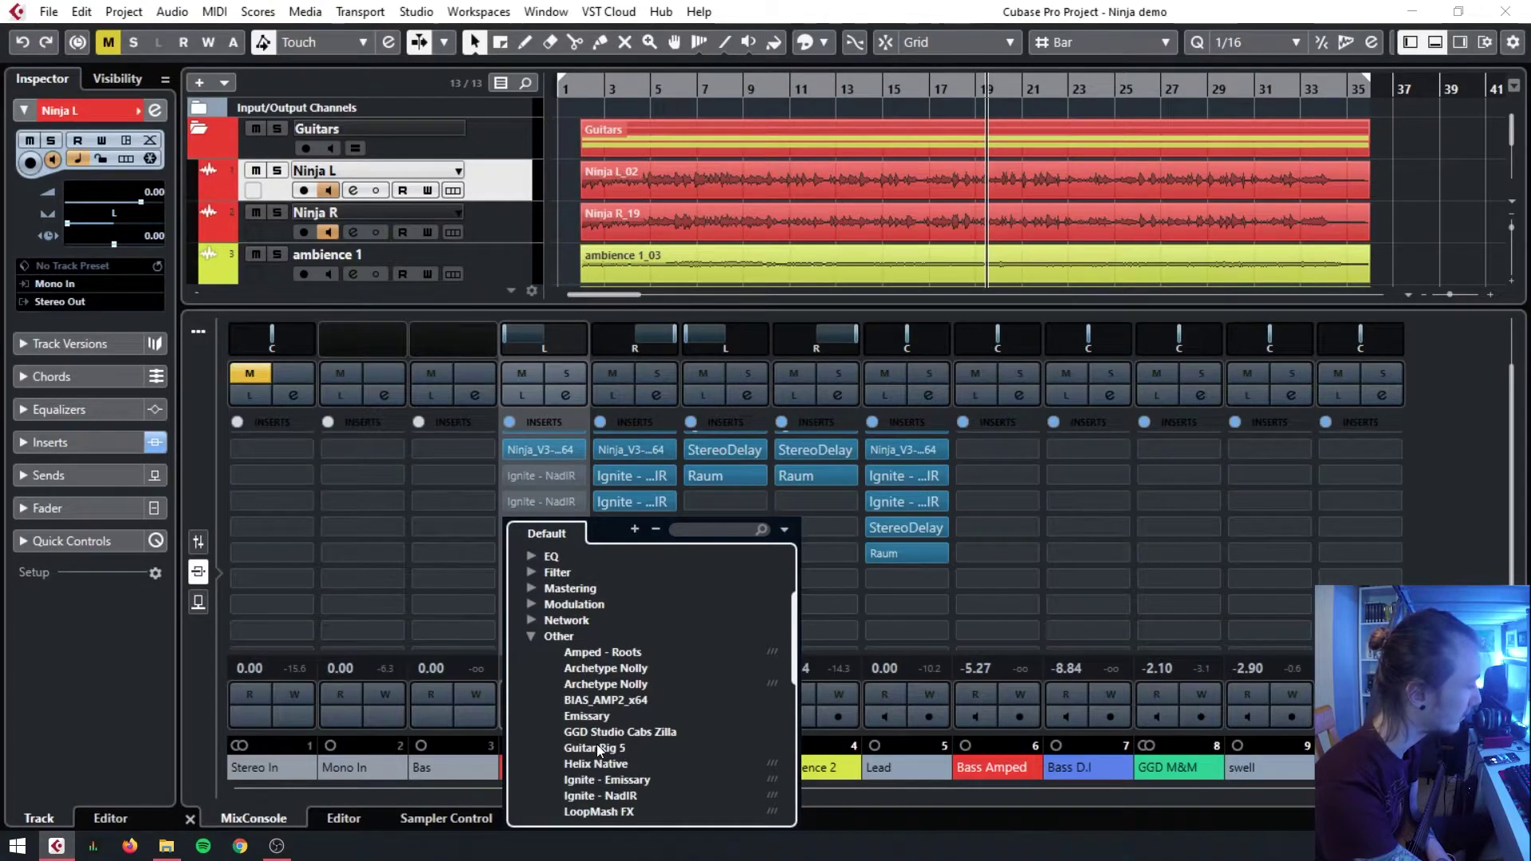
left_click(611, 734)
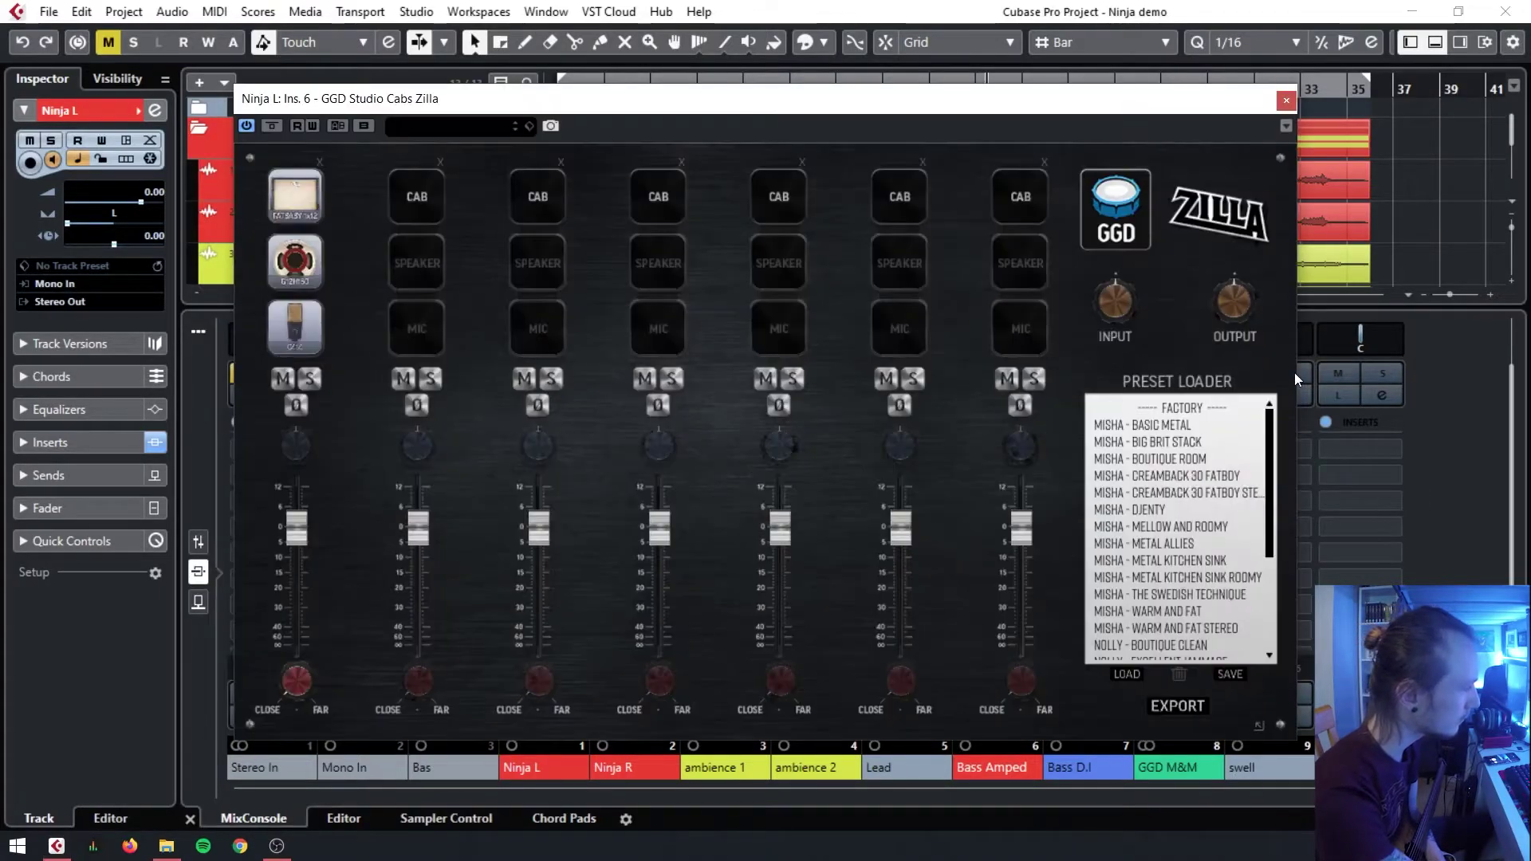
- Load the MISHA - DJENTY preset, bypass Ninja R's NadIR, and copy Zilla to Ninja R
double_click(1175, 512)
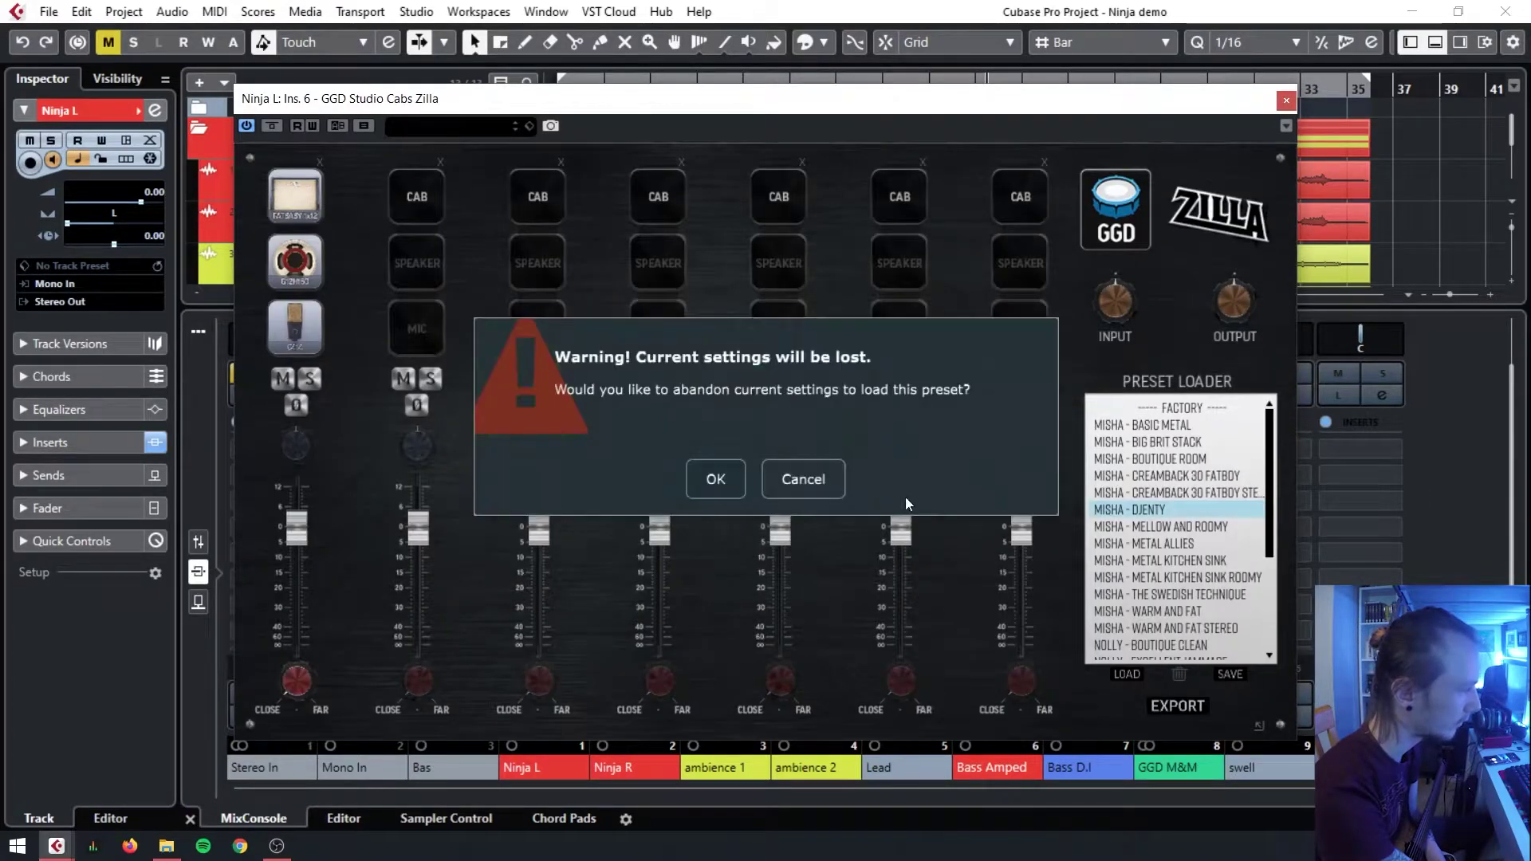
left_click(738, 477)
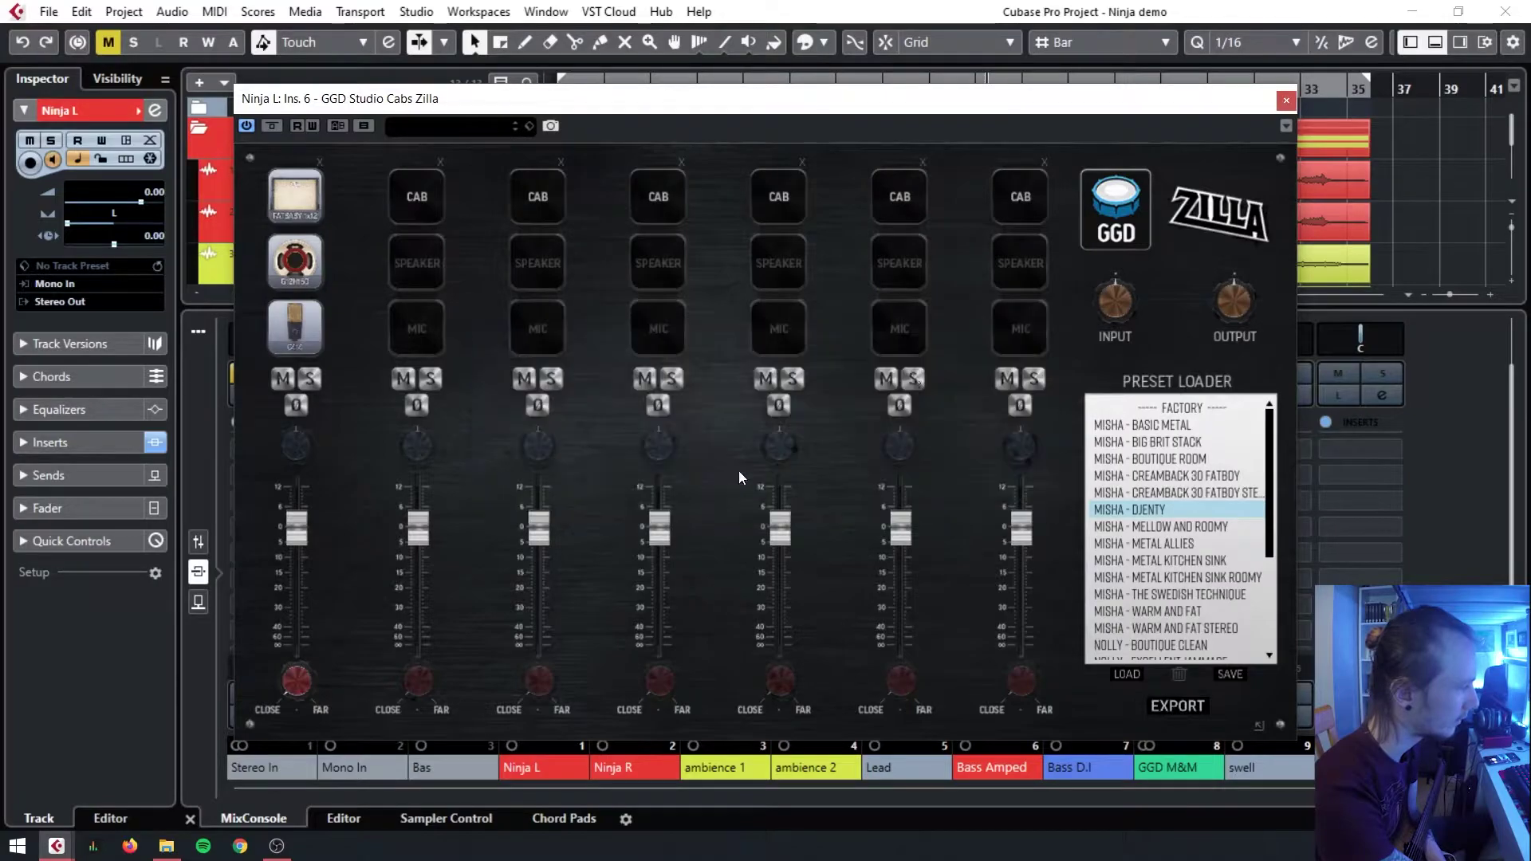
left_click(1287, 101)
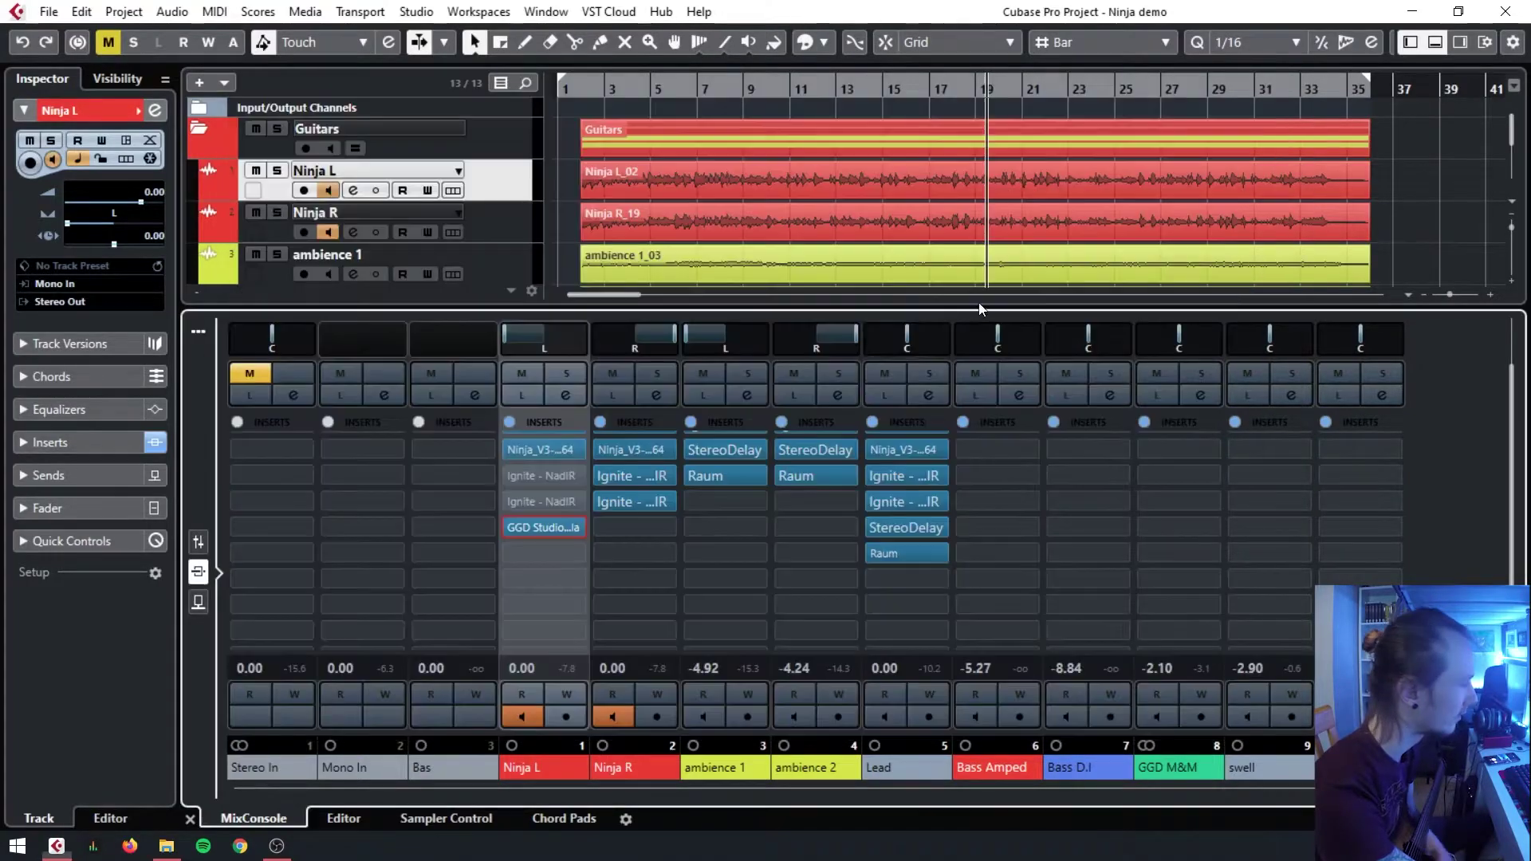
left_click(602, 476)
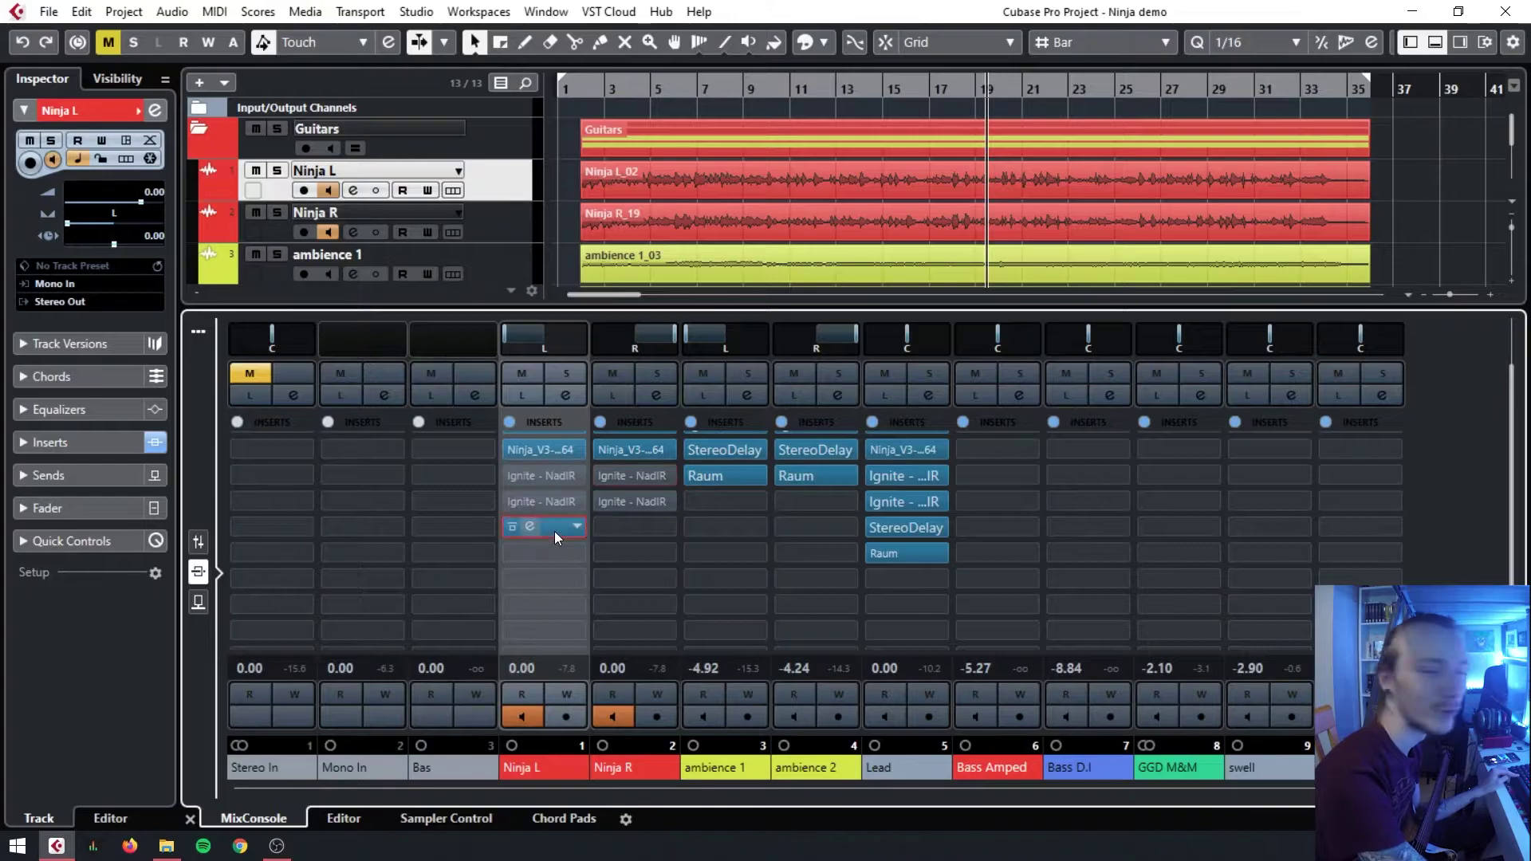
left_click_drag(553, 531, 631, 533)
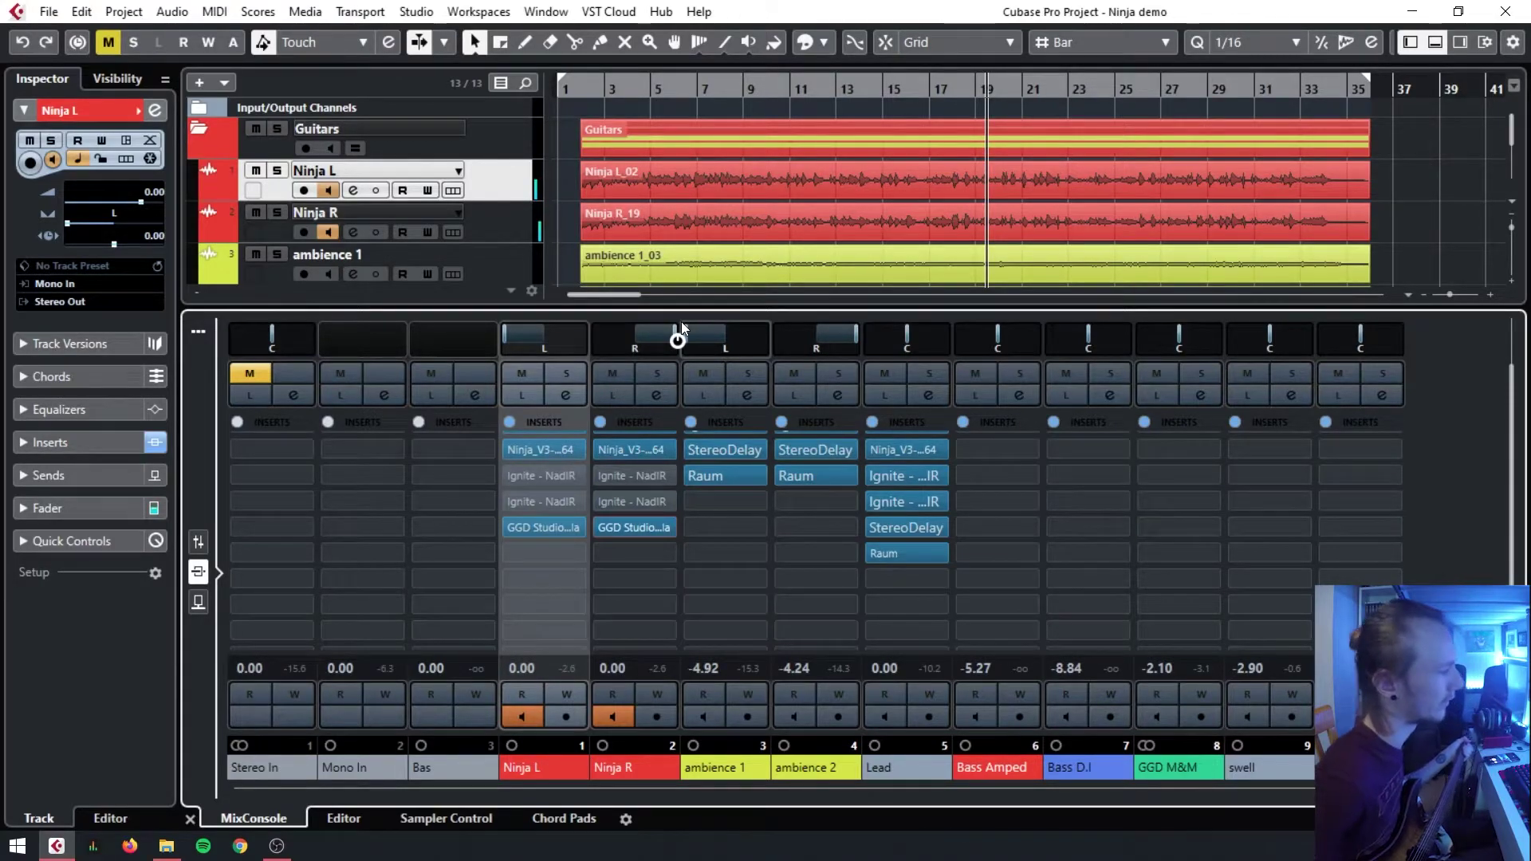
- Remove GGD Studio Cabs Zilla from the fourth insert of Ninja L and Ninja R, discarding its settings
left_click(512, 526)
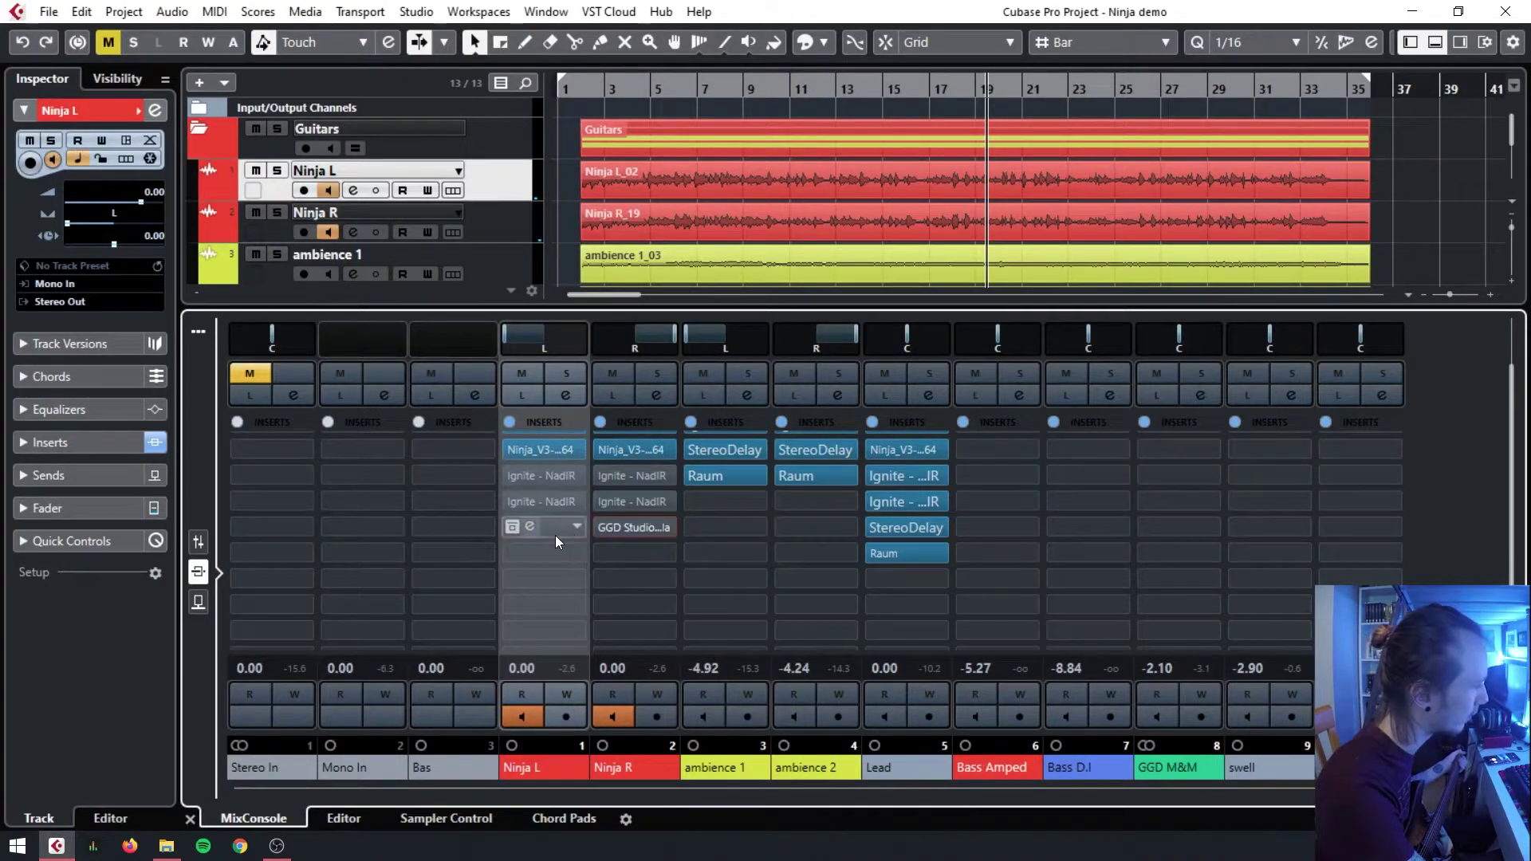
left_click(578, 528)
scroll(587, 632, "up", 3)
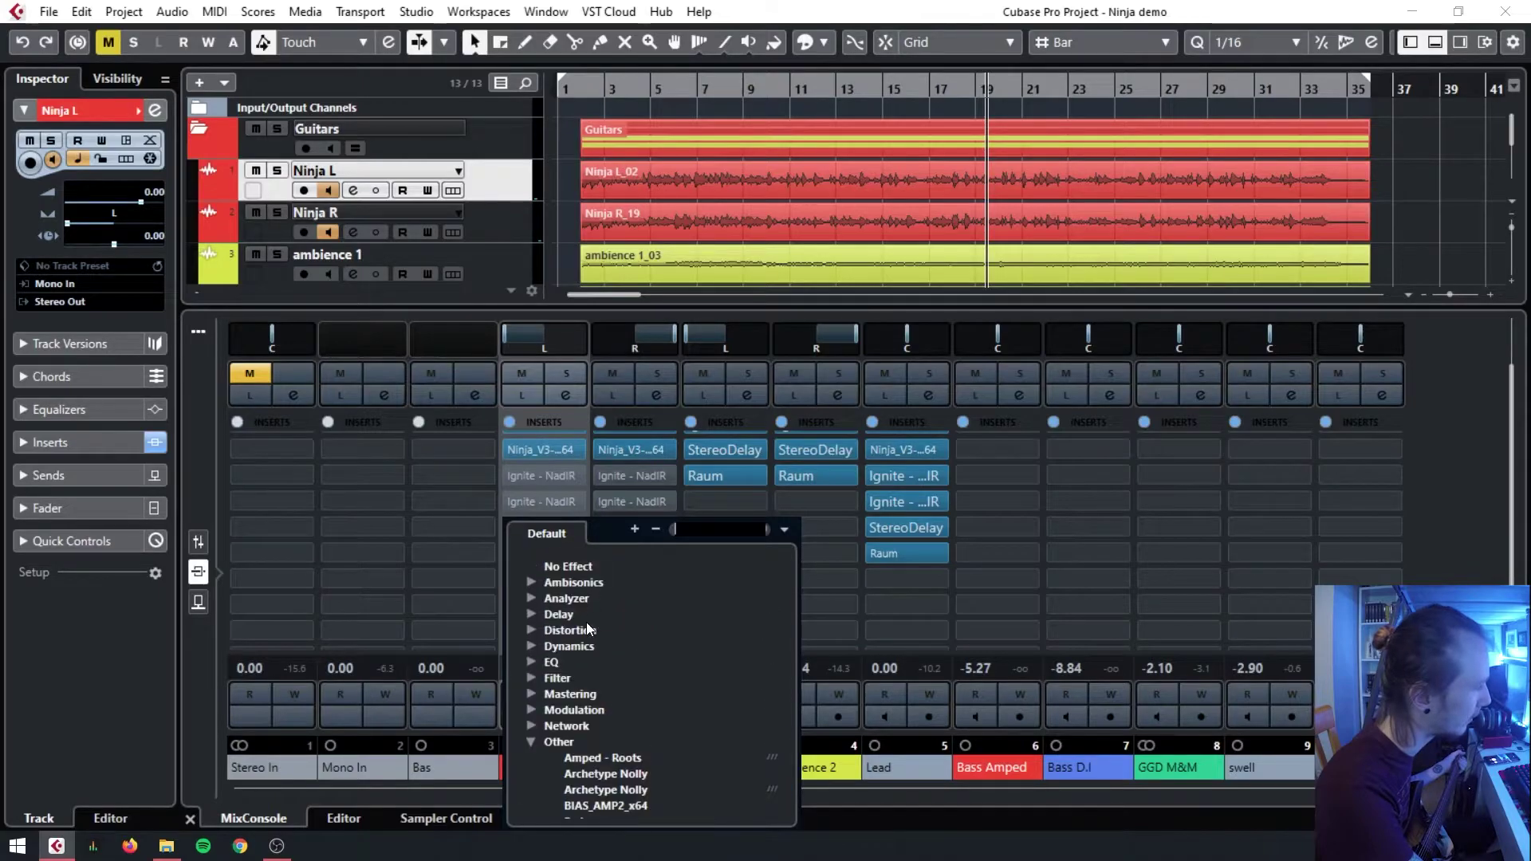
left_click(585, 565)
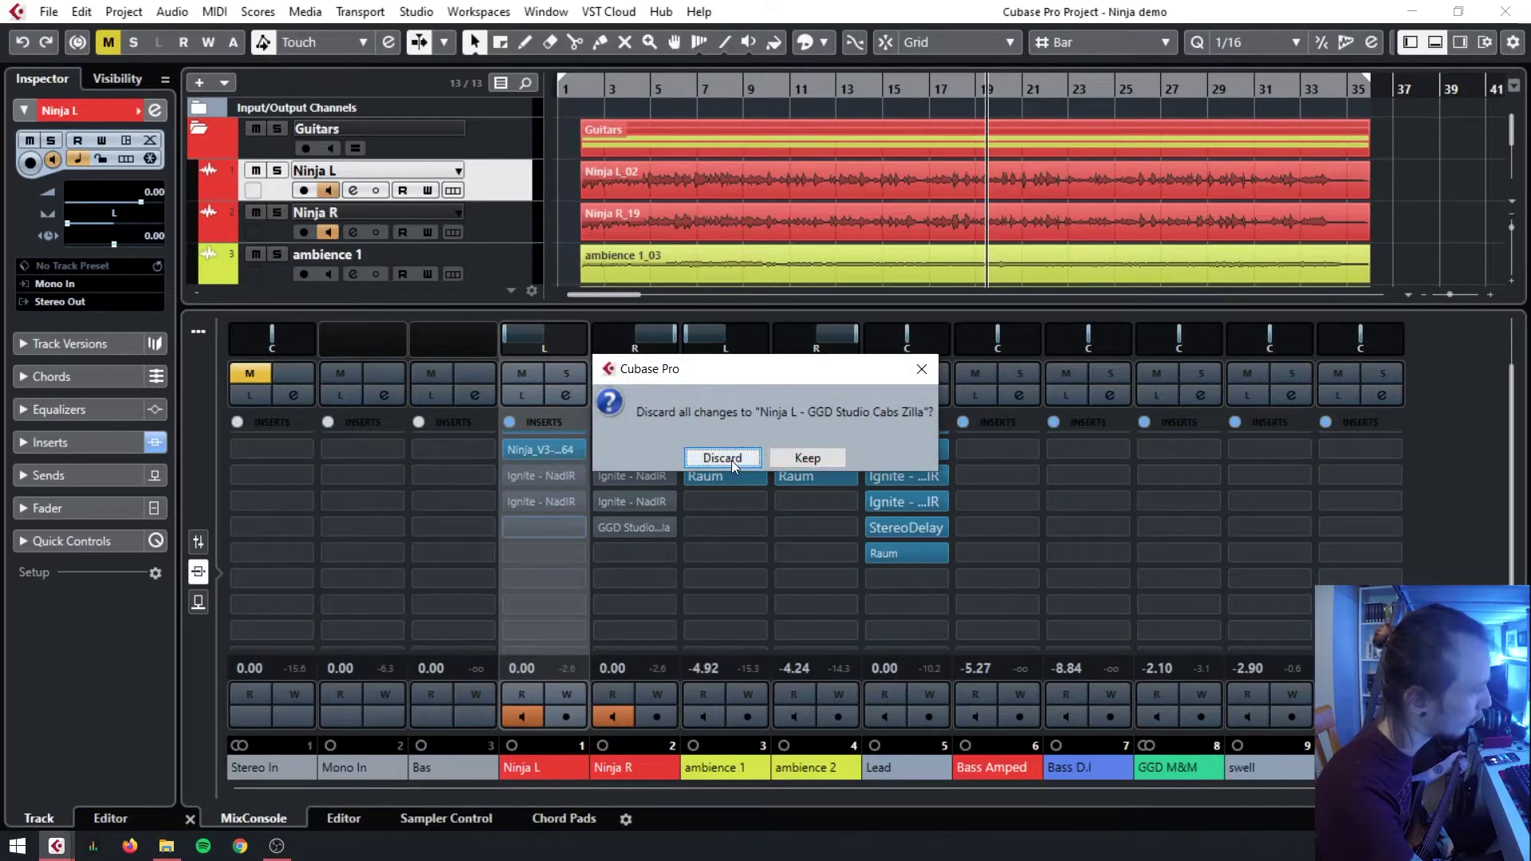
left_click(723, 459)
left_click(665, 529)
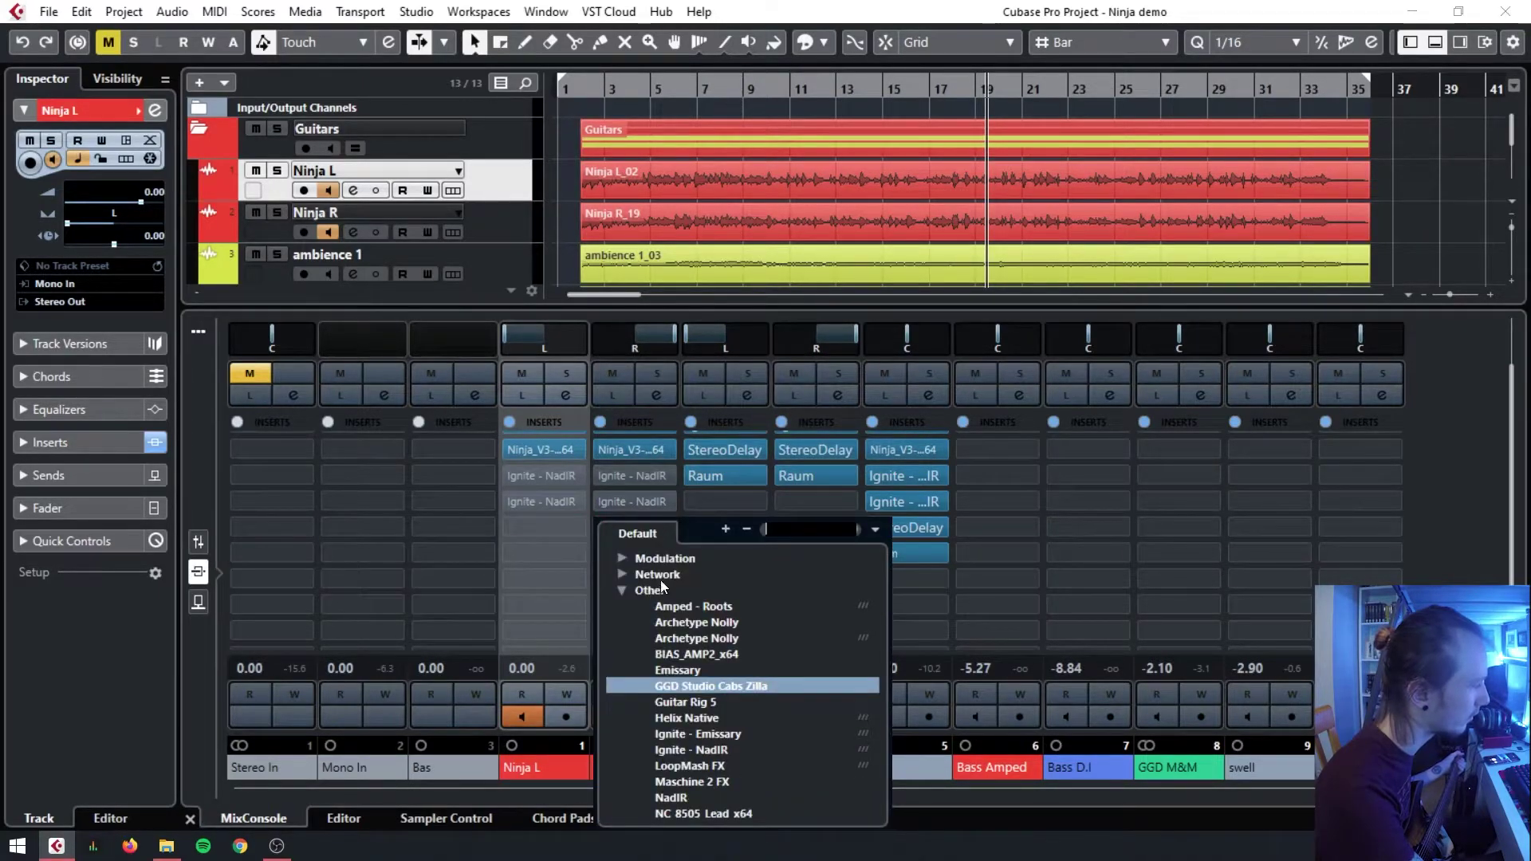
scroll(666, 590, "up", 5)
left_click(677, 567)
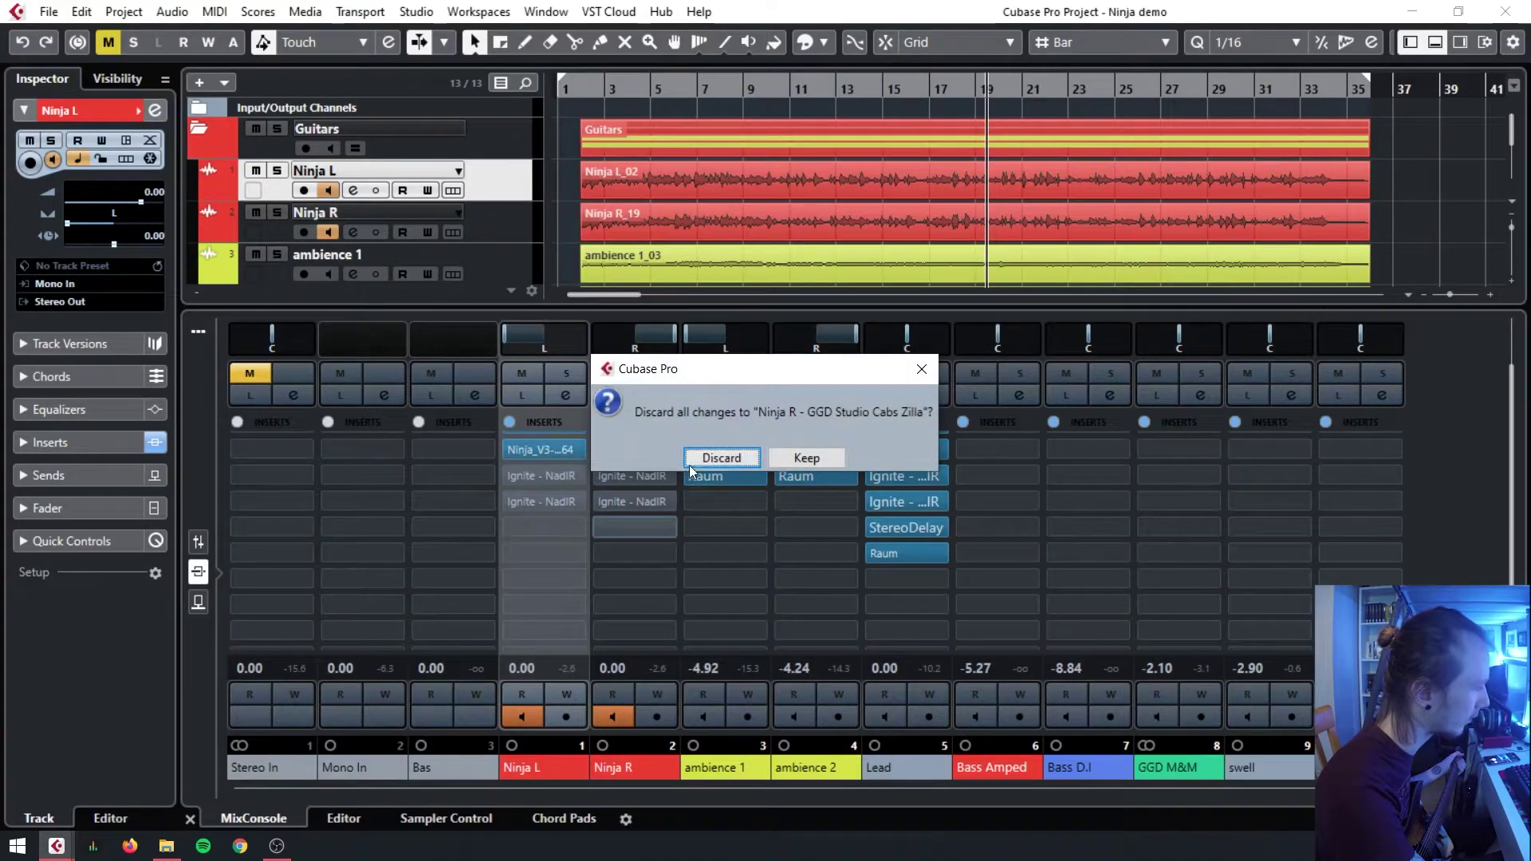
left_click(691, 464)
- Reactivate the bypassed Ignite - NadIR inserts on Ninja R and Ninja L
left_click(600, 500)
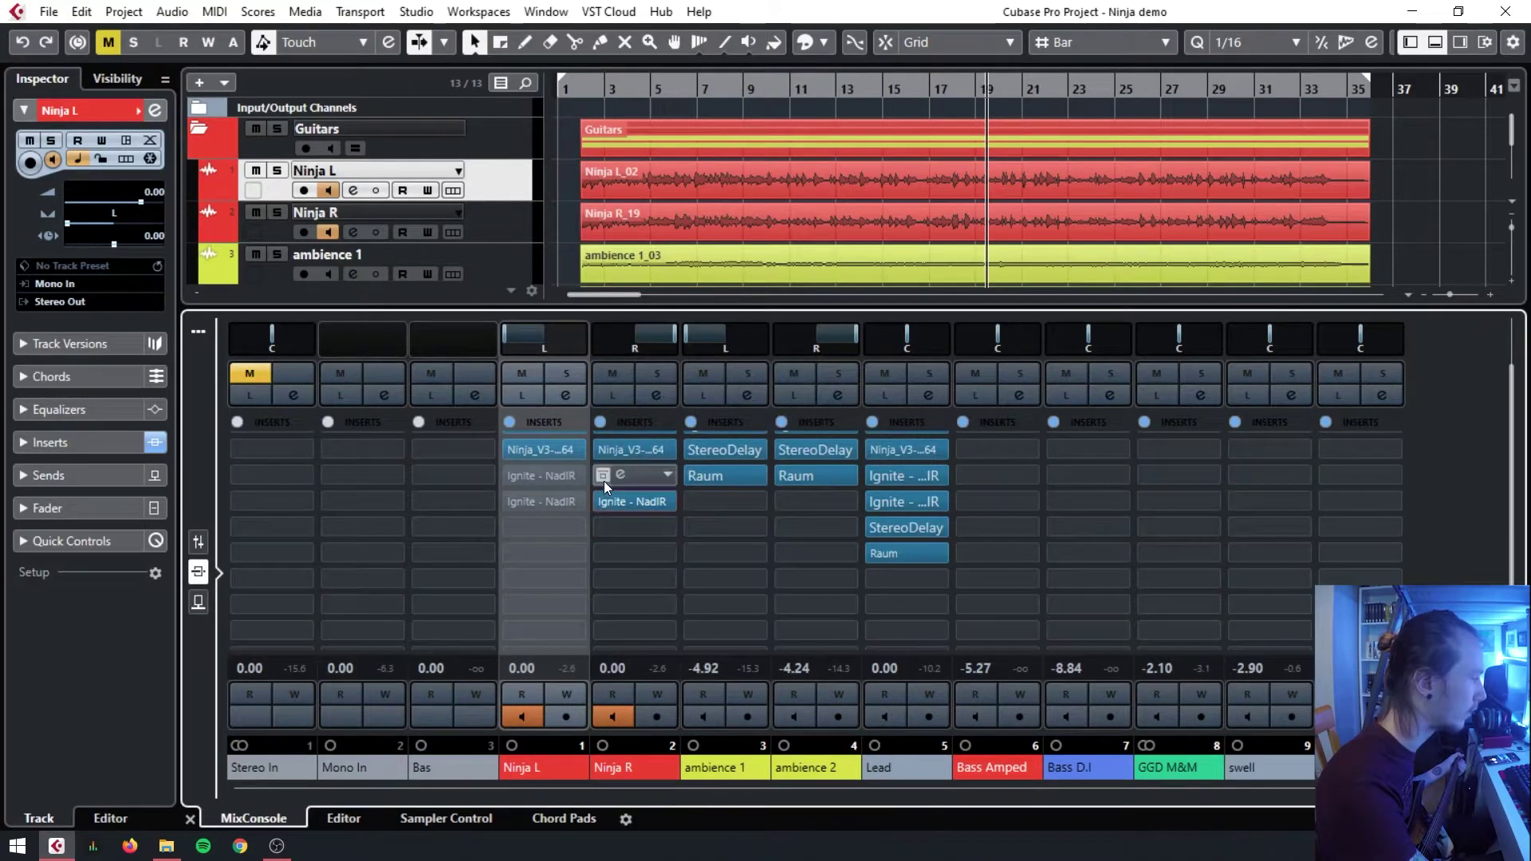
left_click(514, 479)
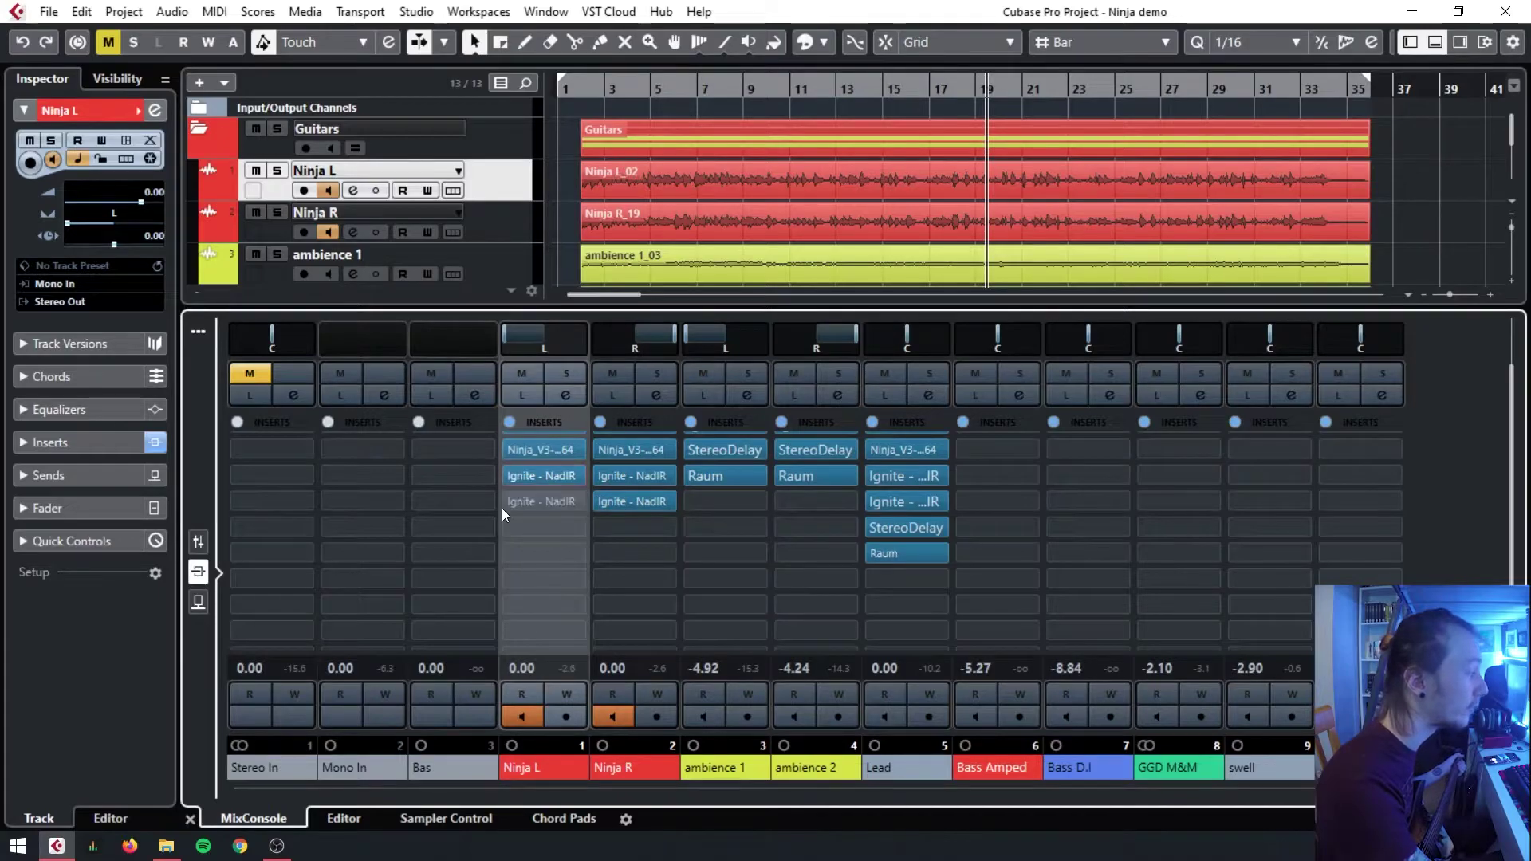
left_click(509, 504)
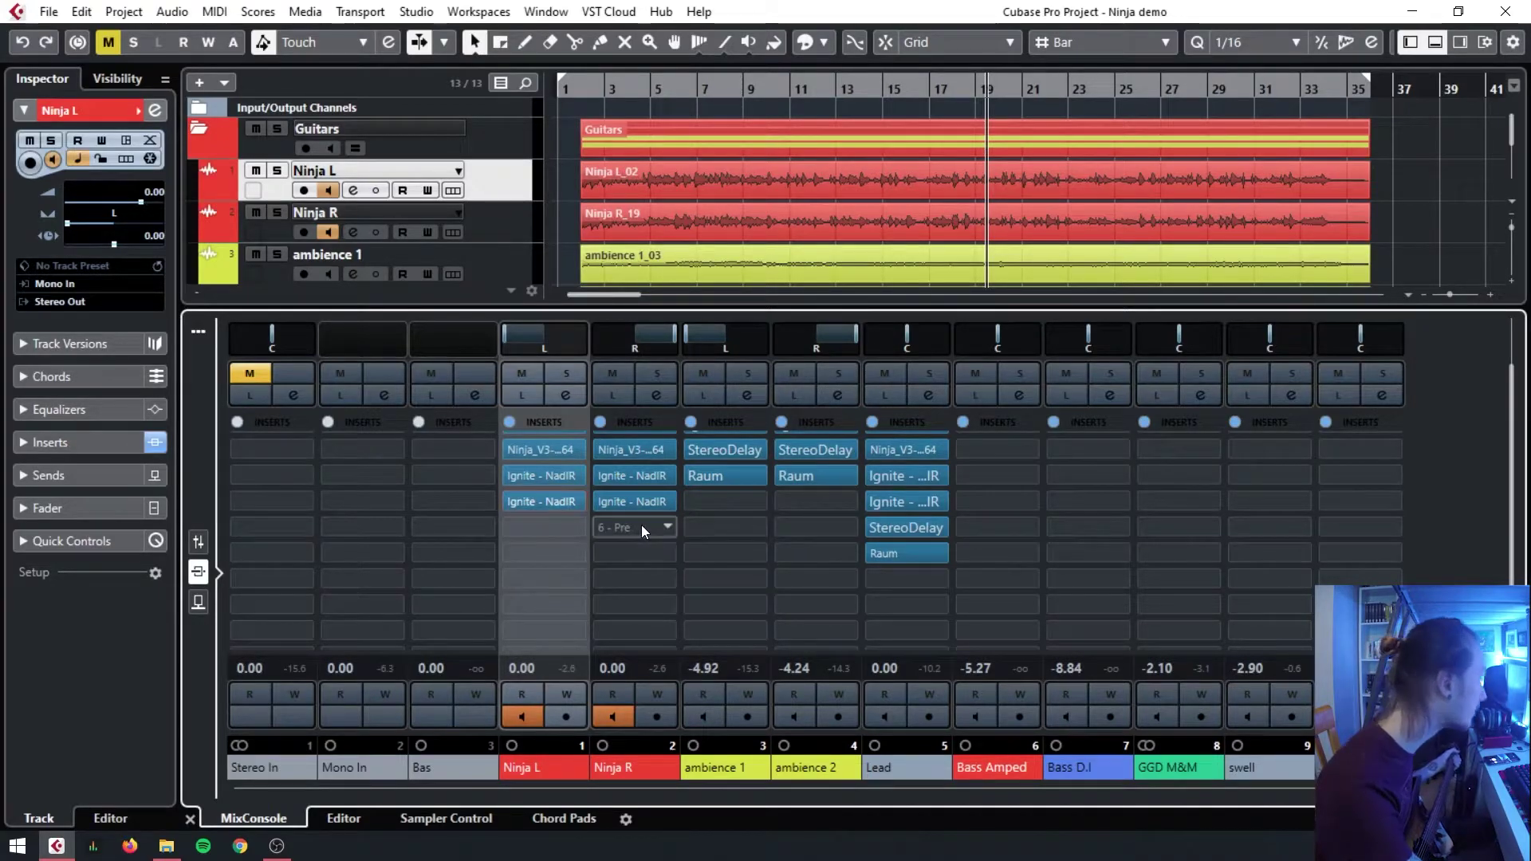
scroll(641, 524, "up", 2)
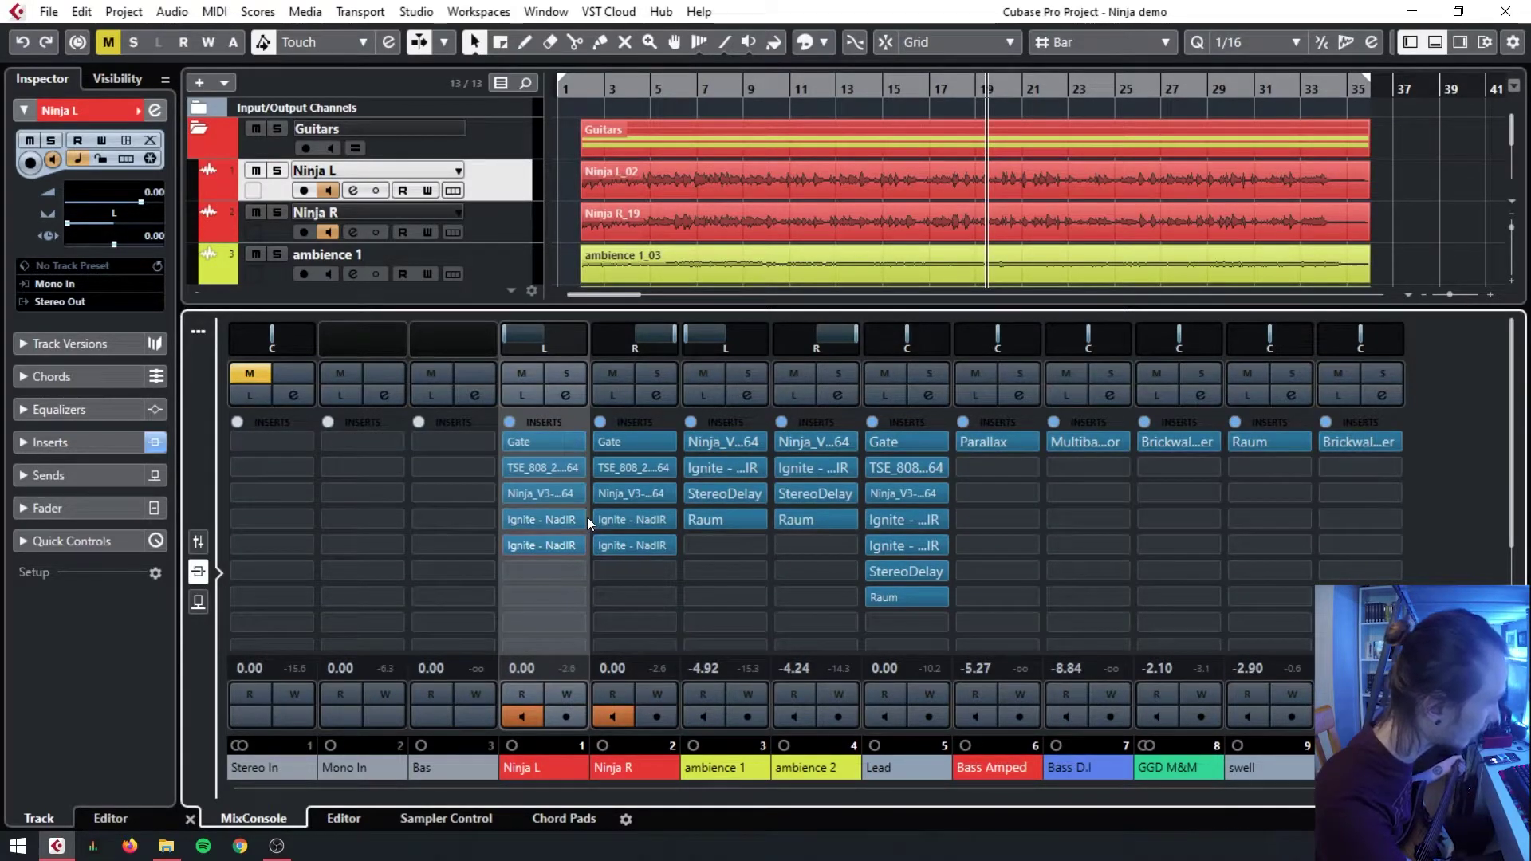
- Toggle the Monitor buttons: Ninja L and Ninja R off, ambience 1 and ambience 2 on
left_click(327, 192)
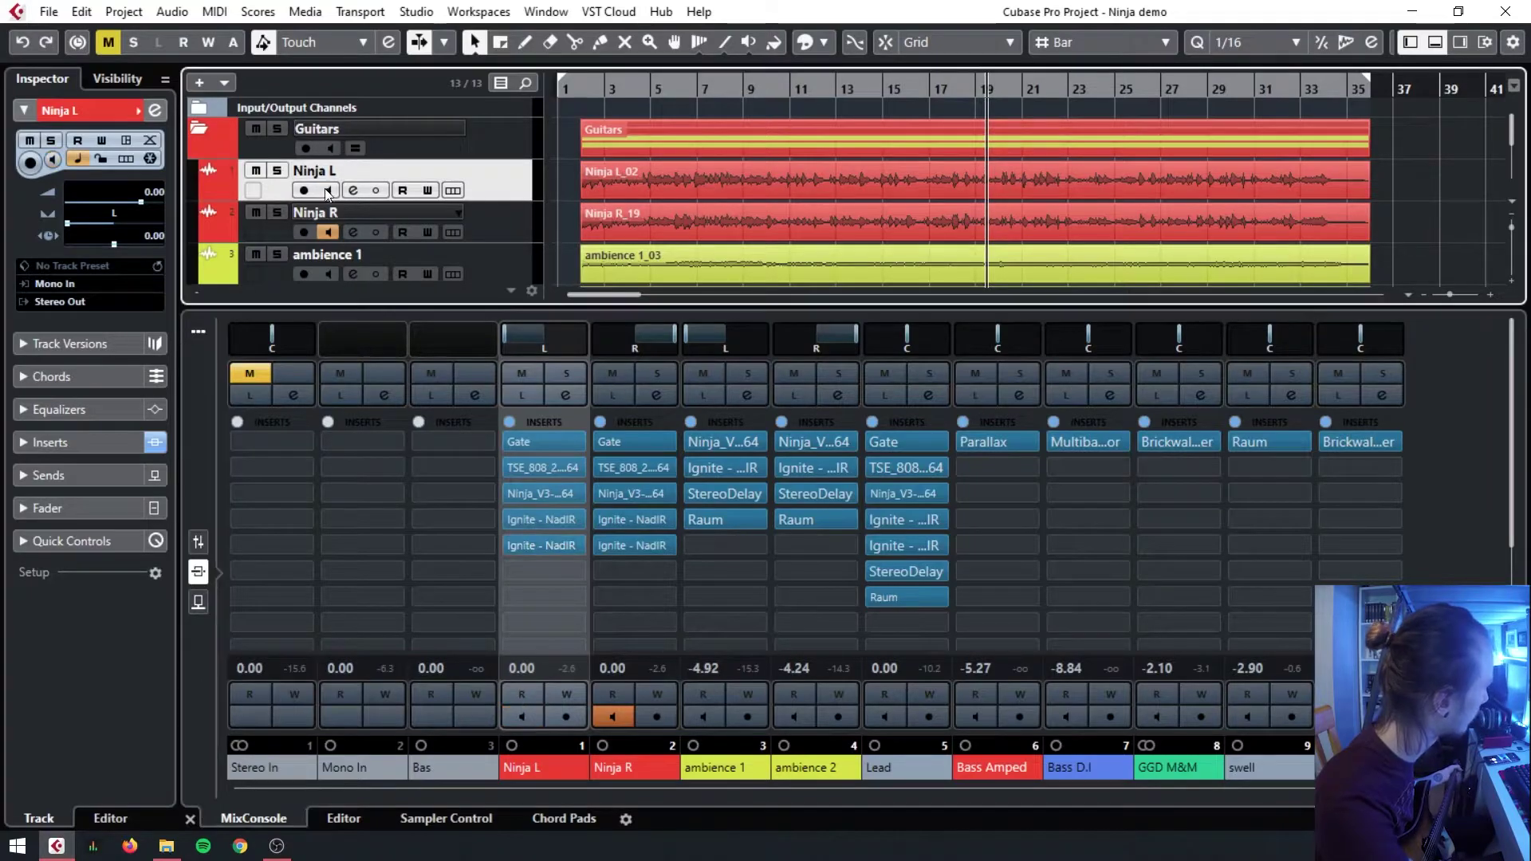
left_click(327, 232)
left_click(328, 274)
scroll(330, 271, "down", 3)
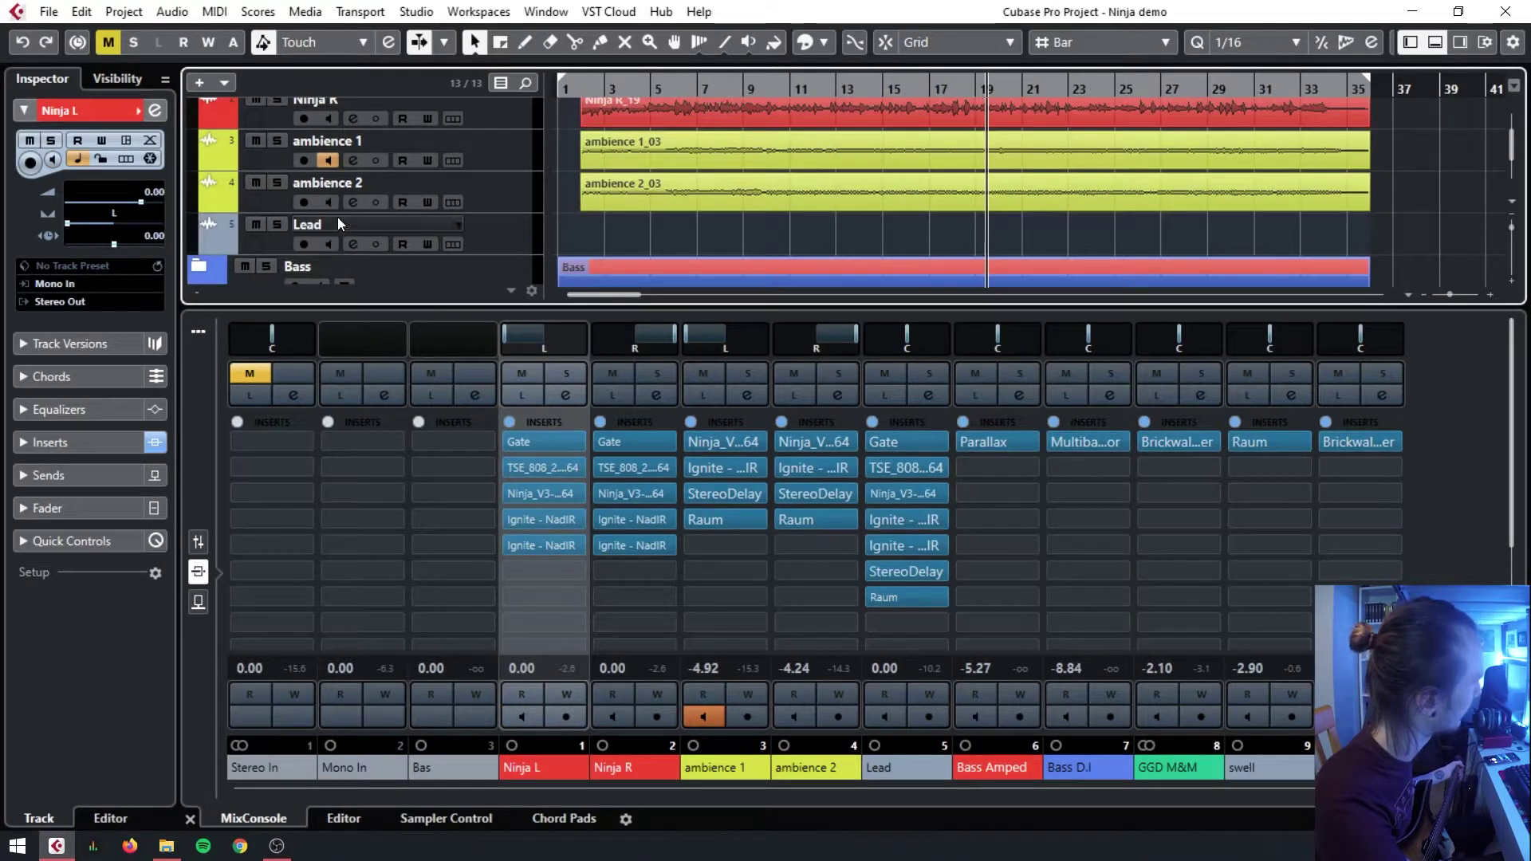
left_click(326, 201)
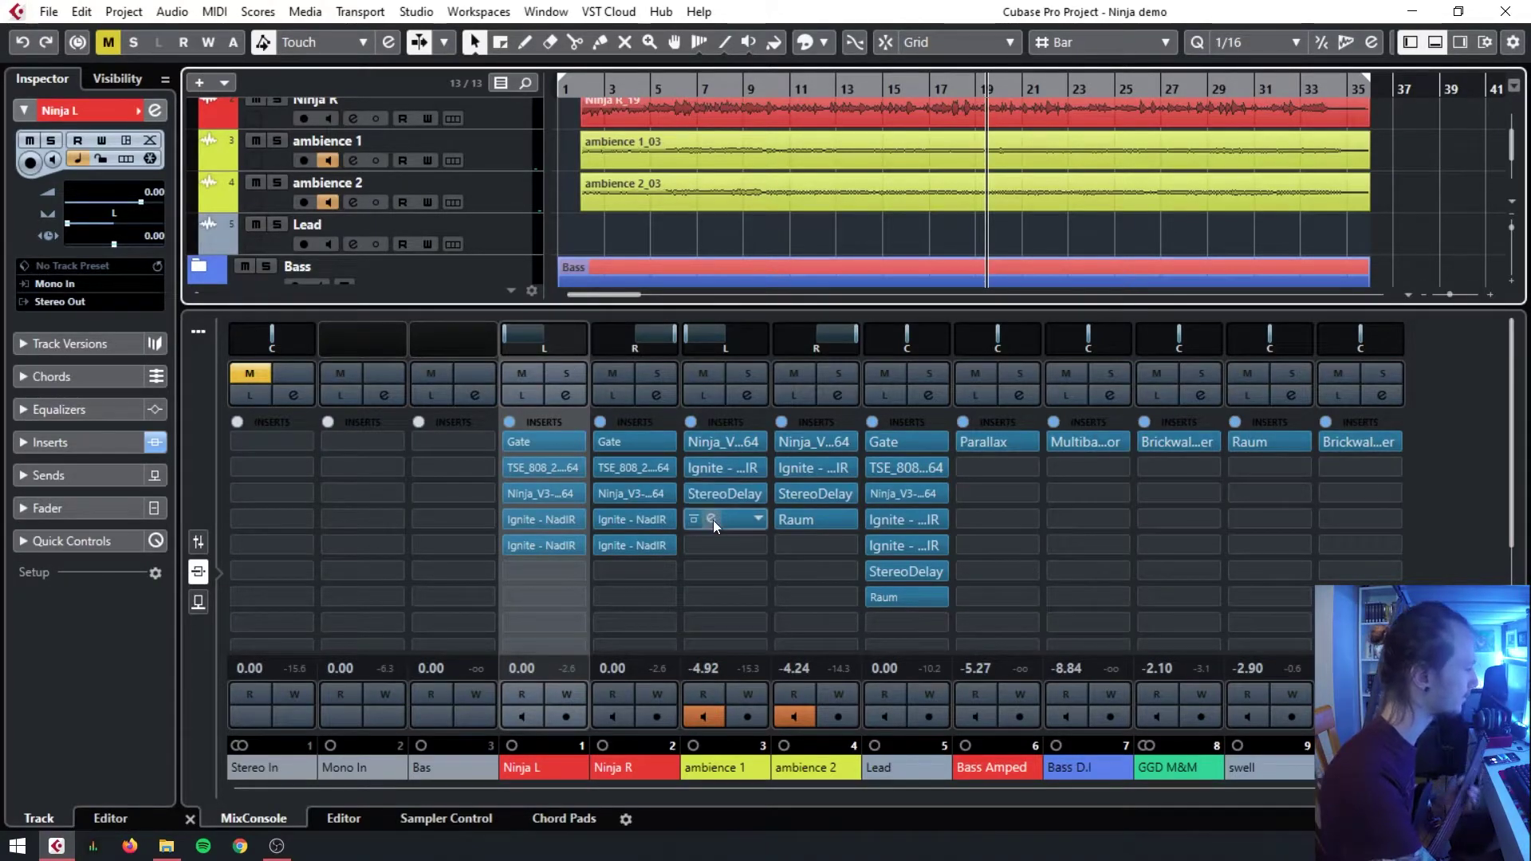
left_click(739, 437)
left_click(710, 441)
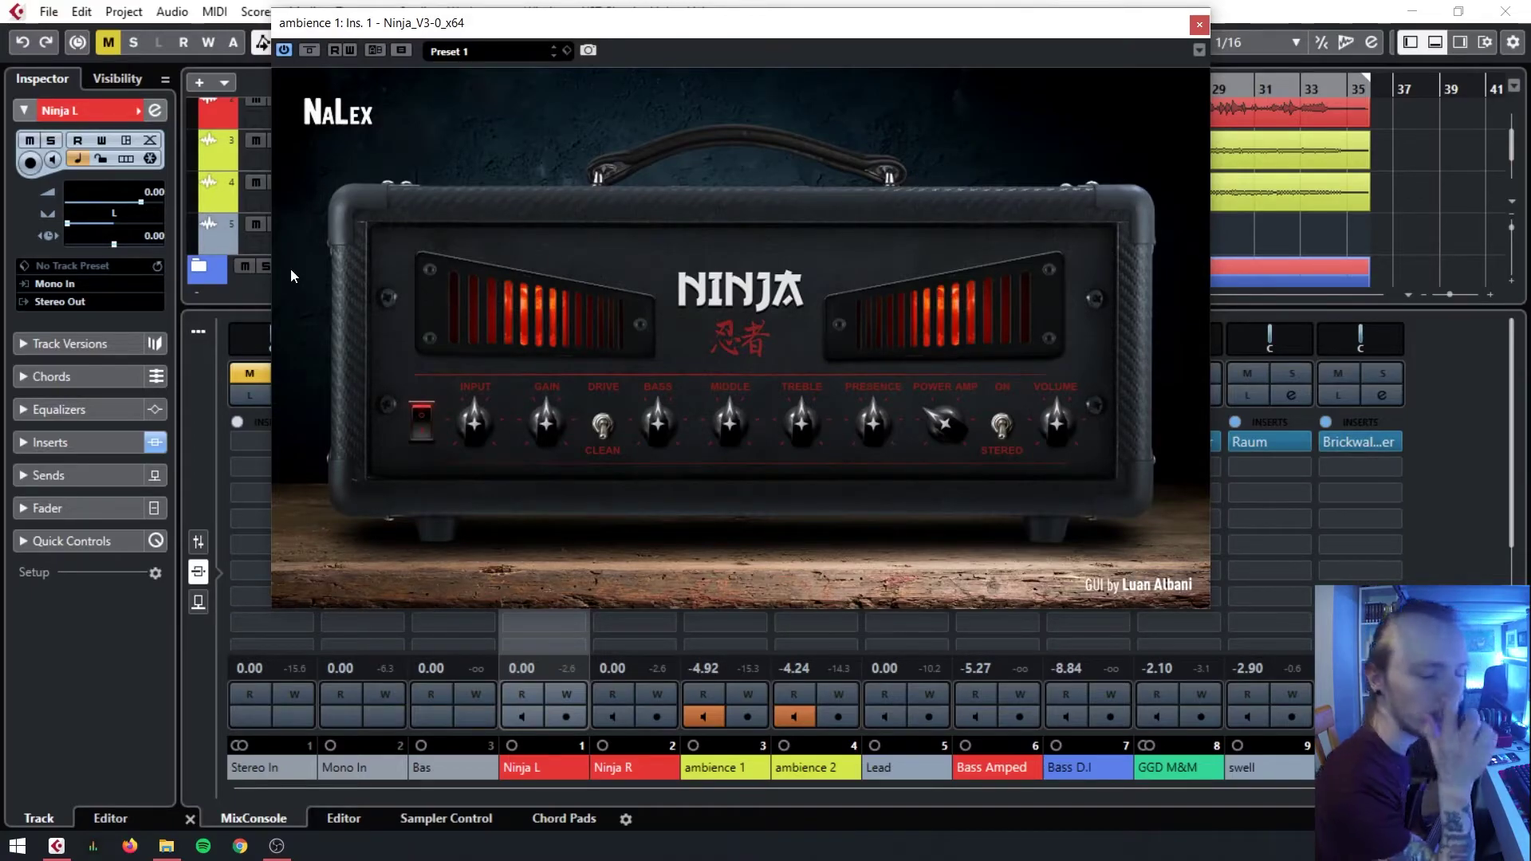
left_click(1199, 25)
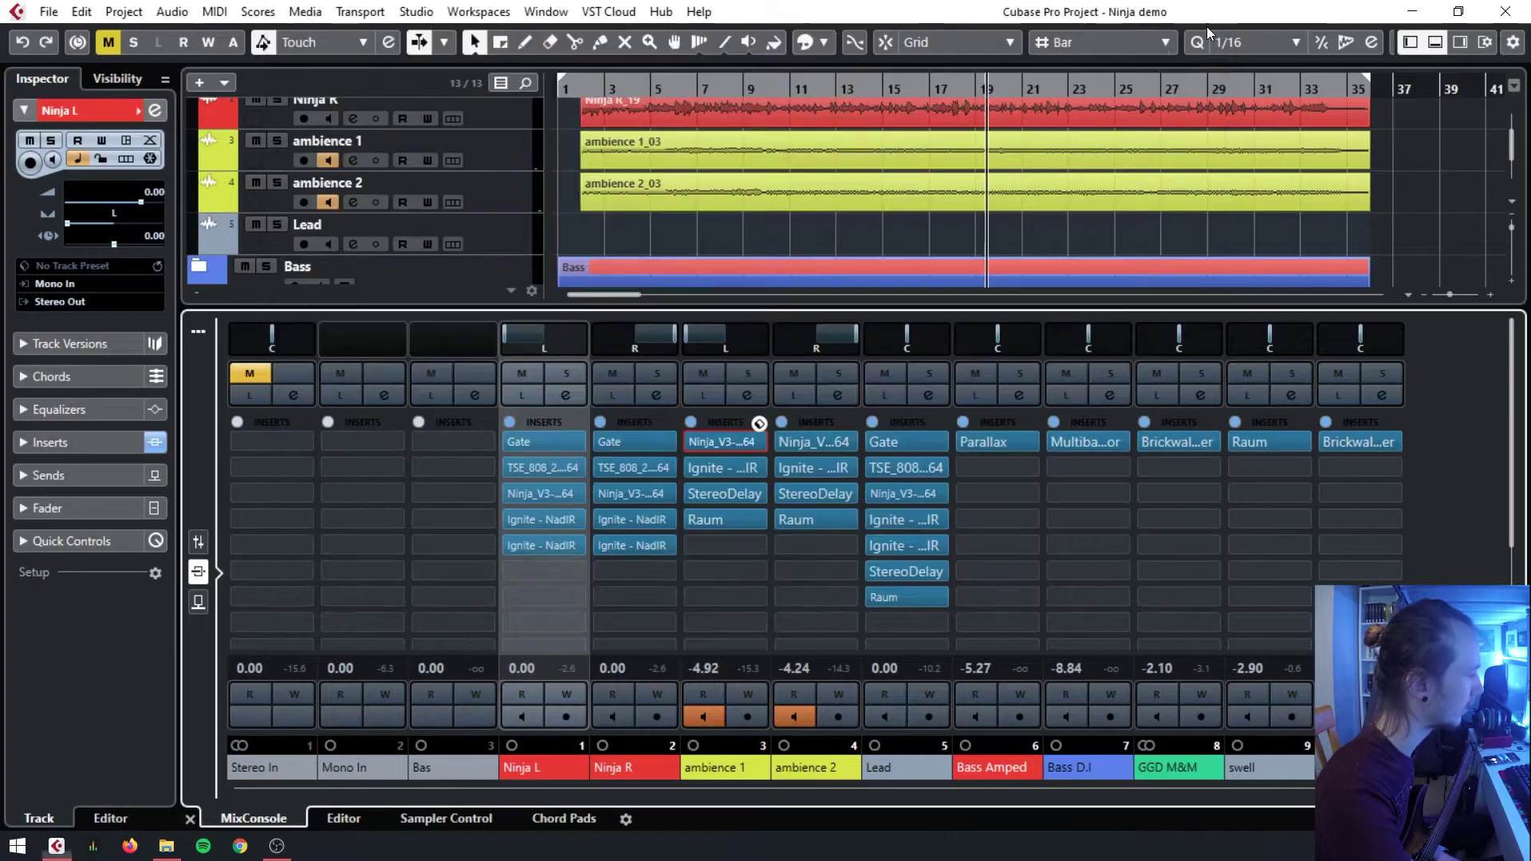
left_click(199, 542)
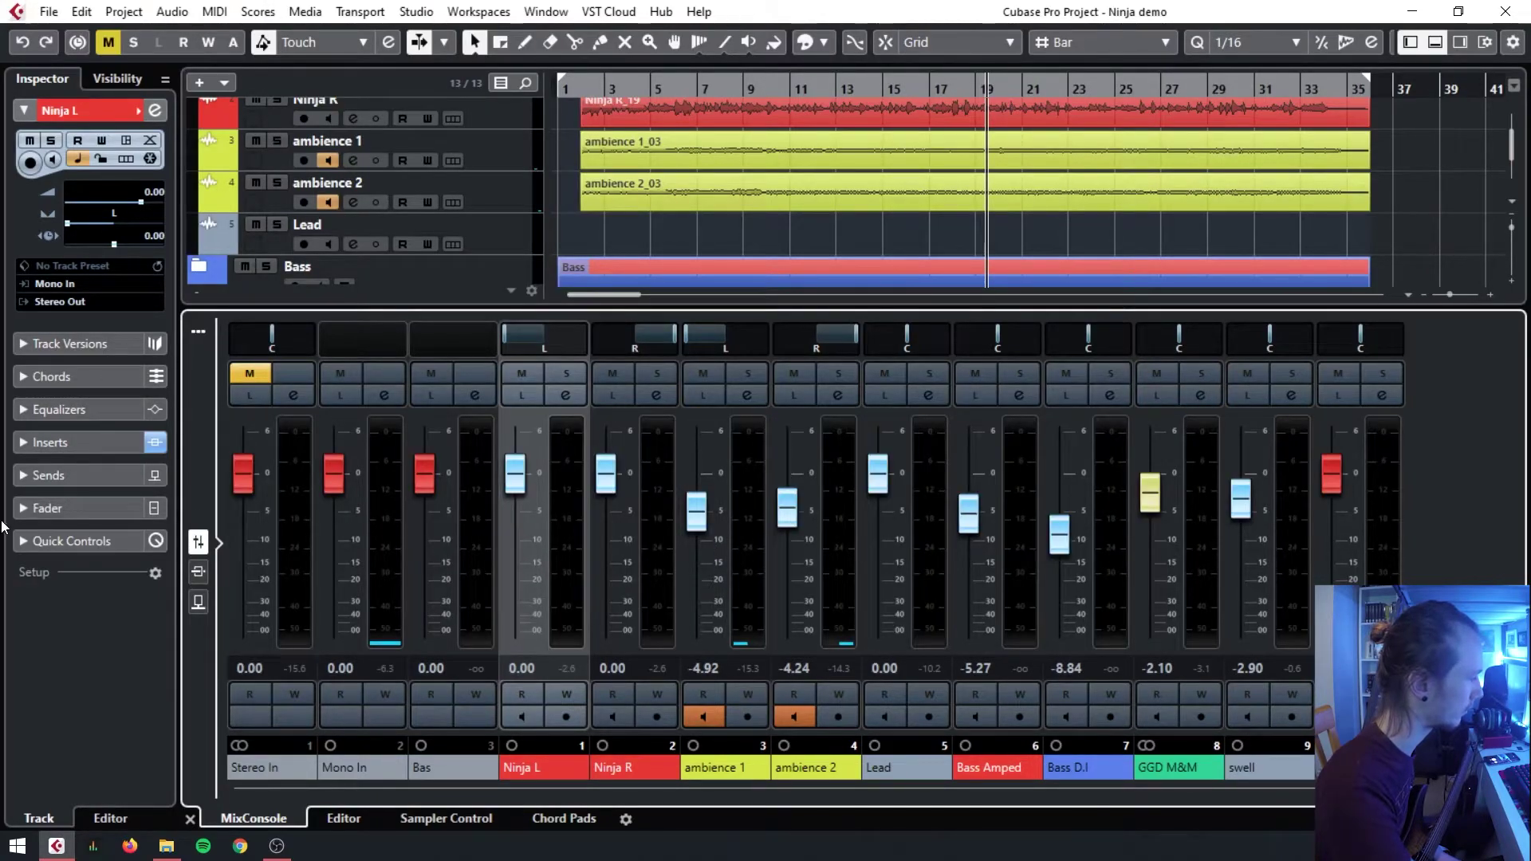
left_click(199, 571)
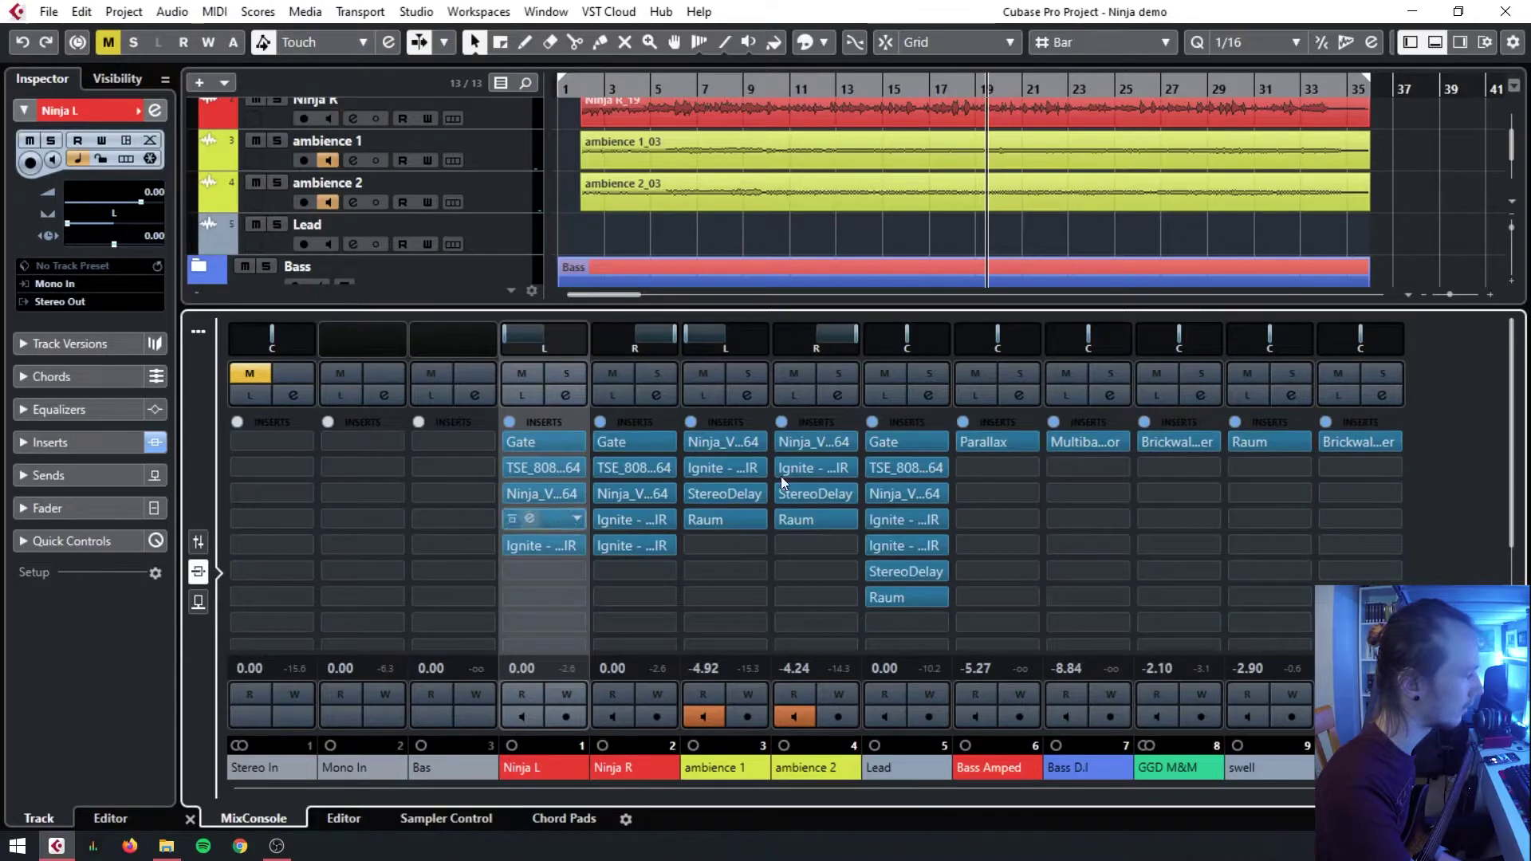
left_click(711, 494)
left_click(706, 516)
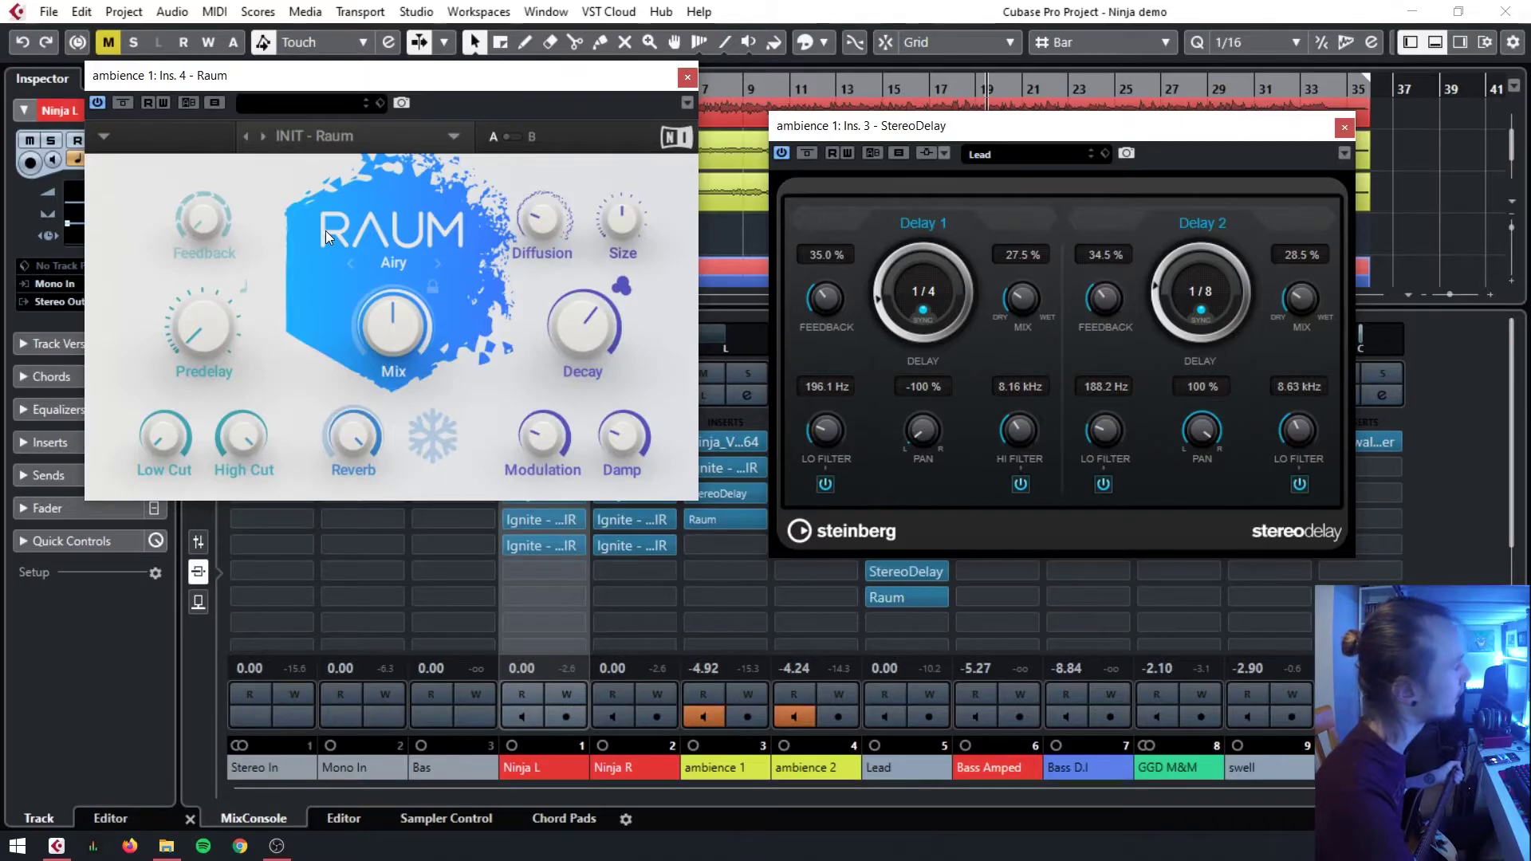
left_click_drag(654, 89, 648, 103)
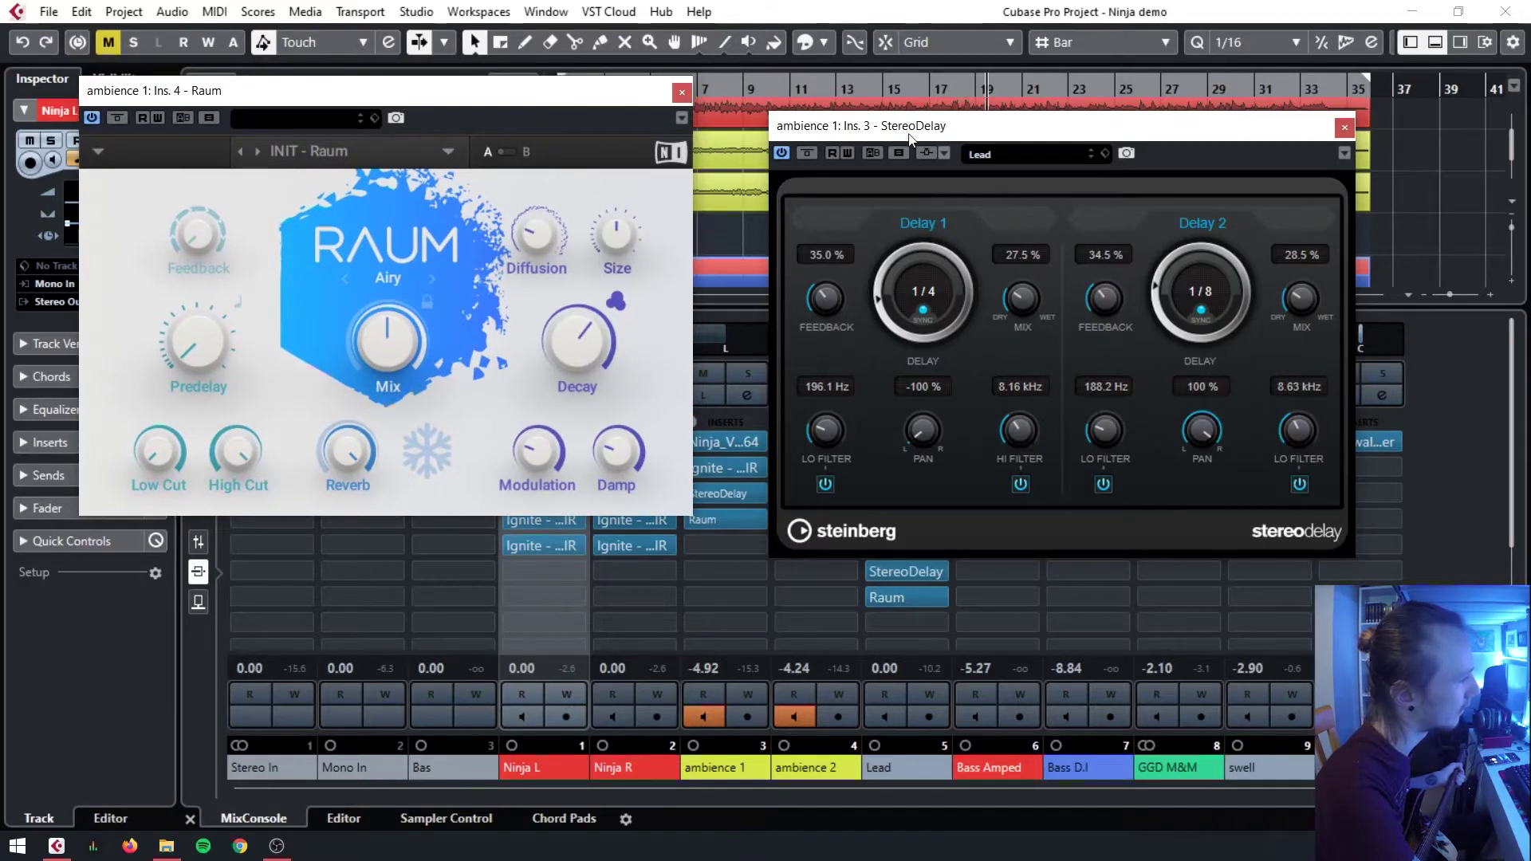
left_click_drag(909, 137, 878, 94)
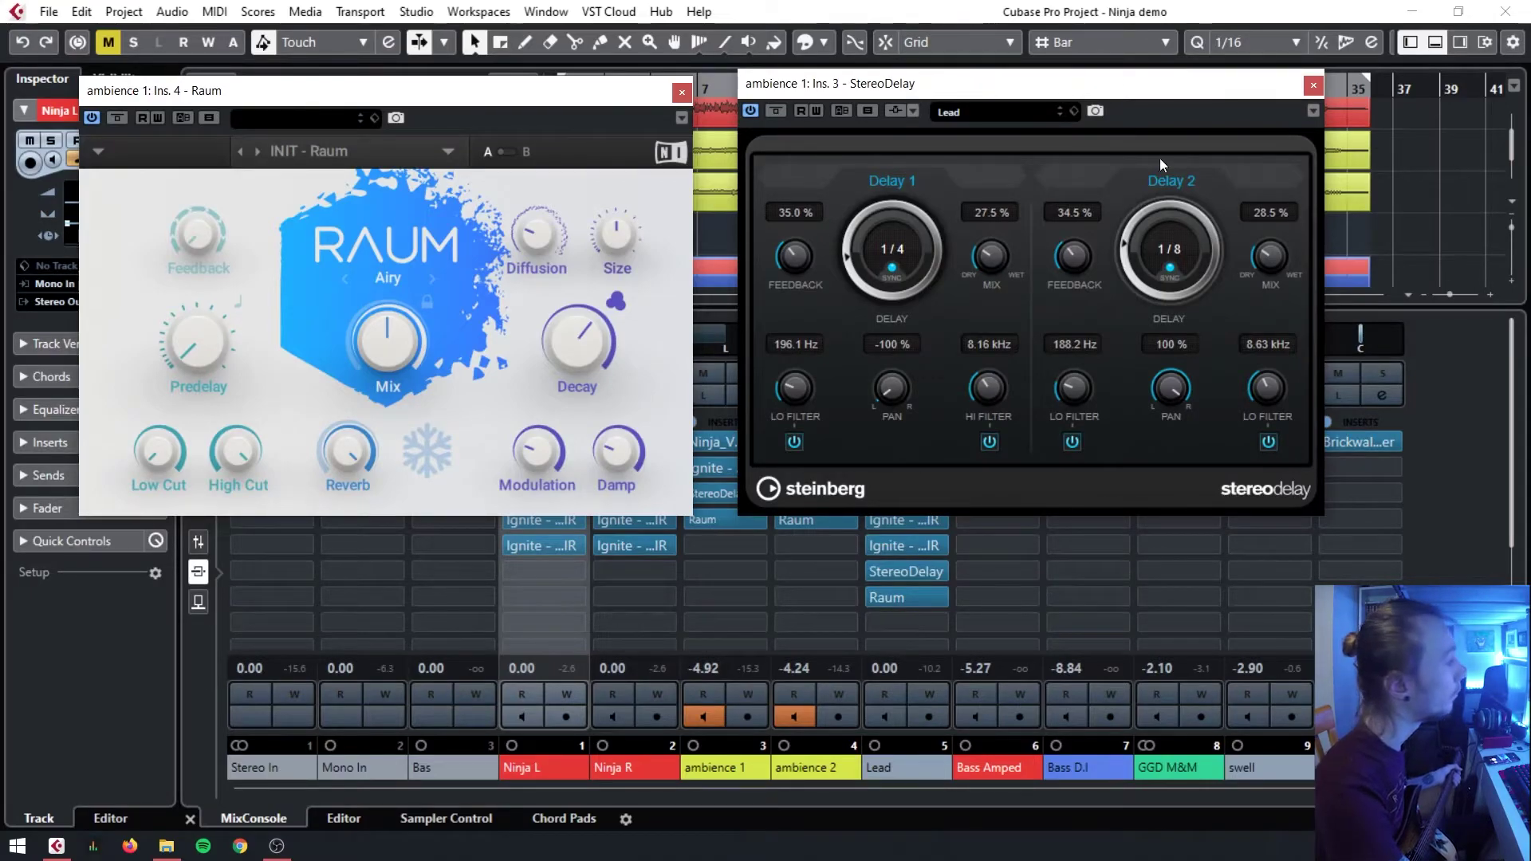
left_click_drag(1164, 82, 1235, 81)
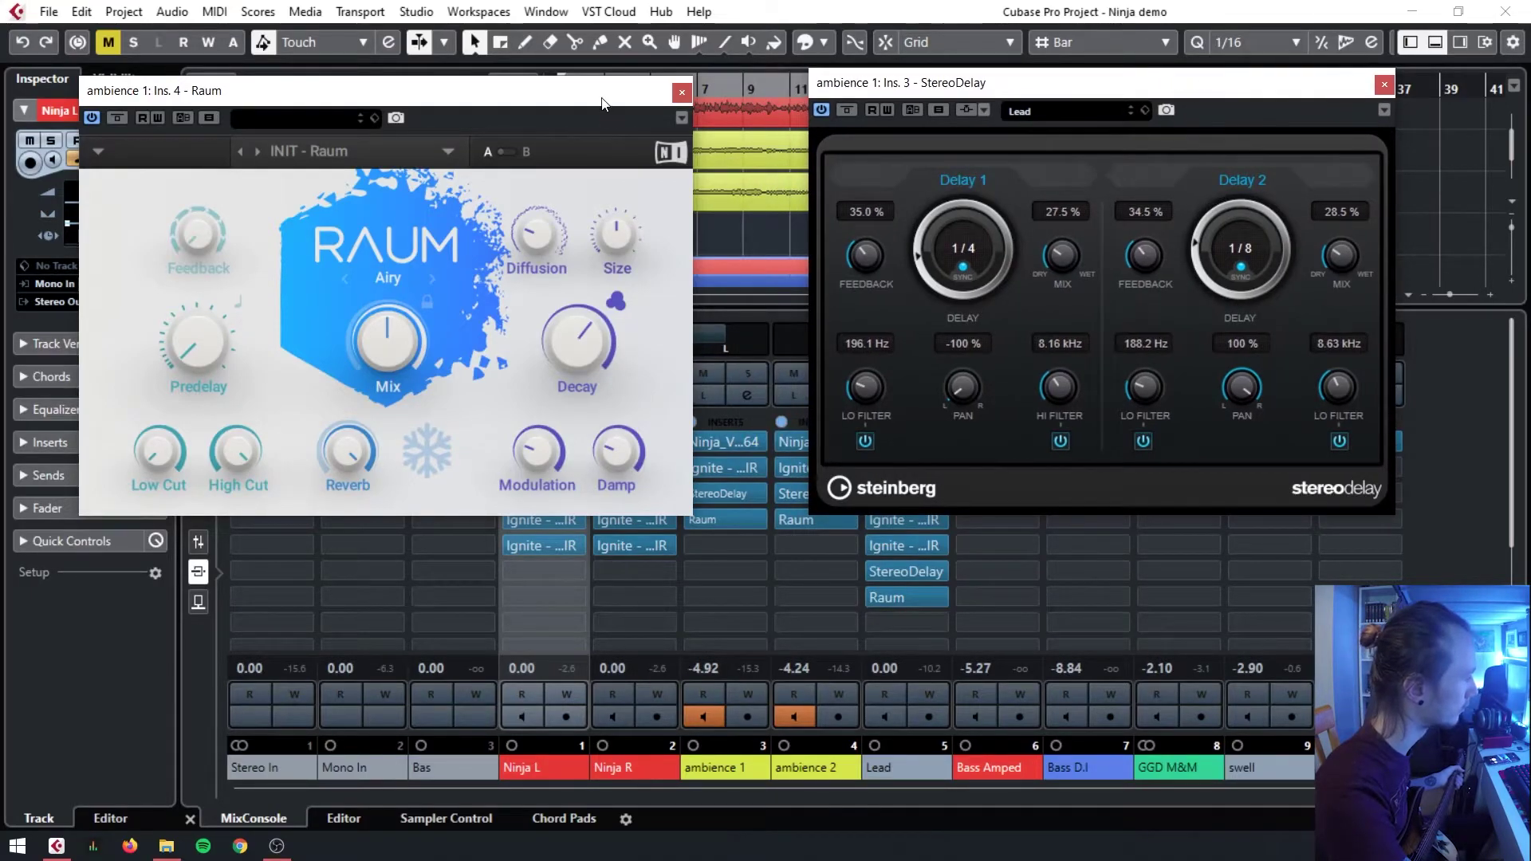
left_click_drag(605, 108, 634, 104)
left_click(712, 88)
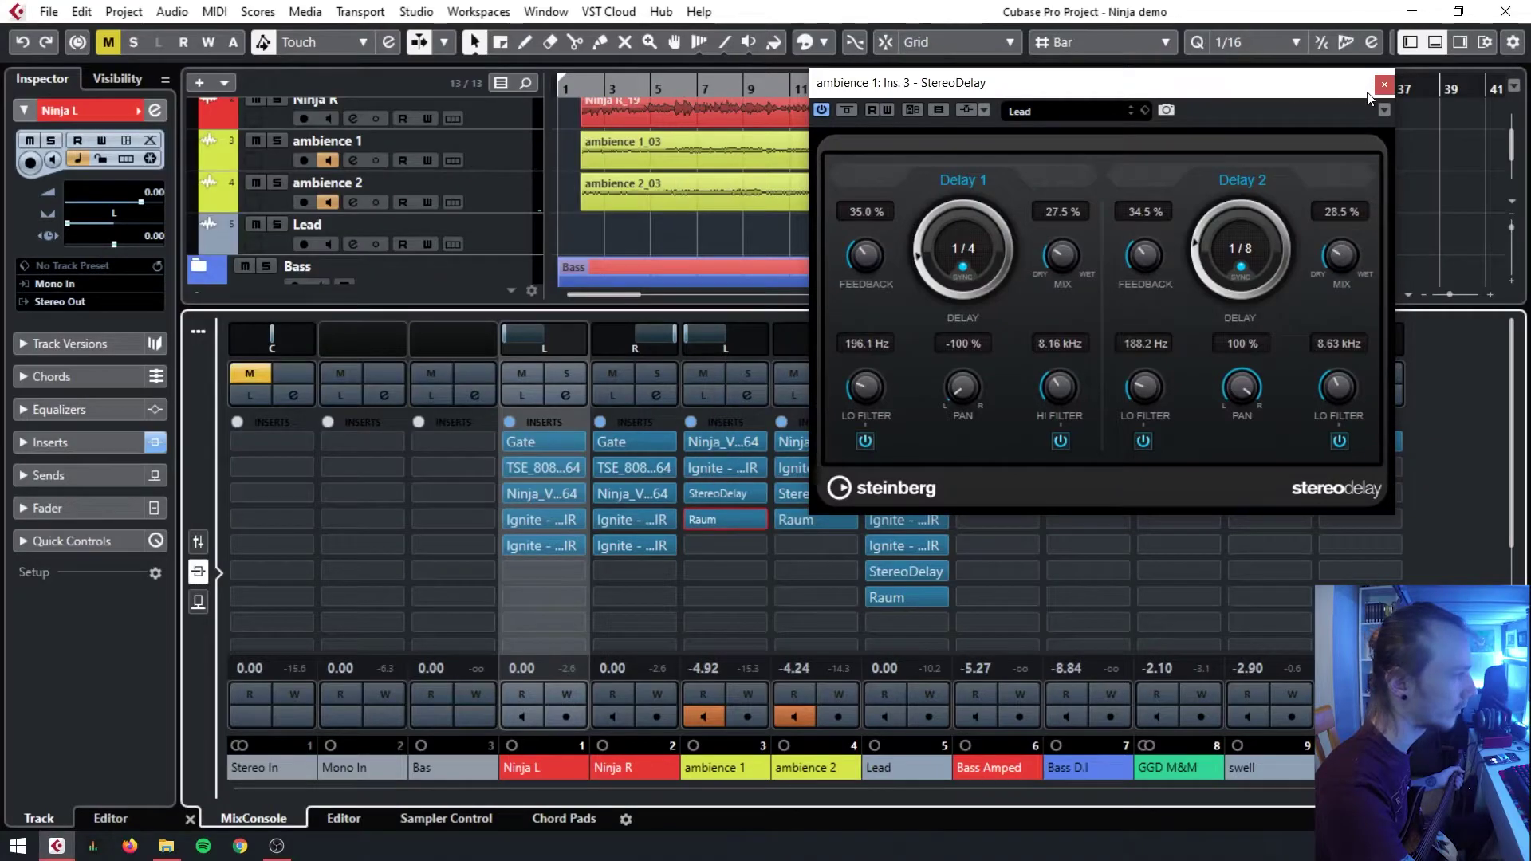
left_click(1383, 84)
mouse_move(739, 501)
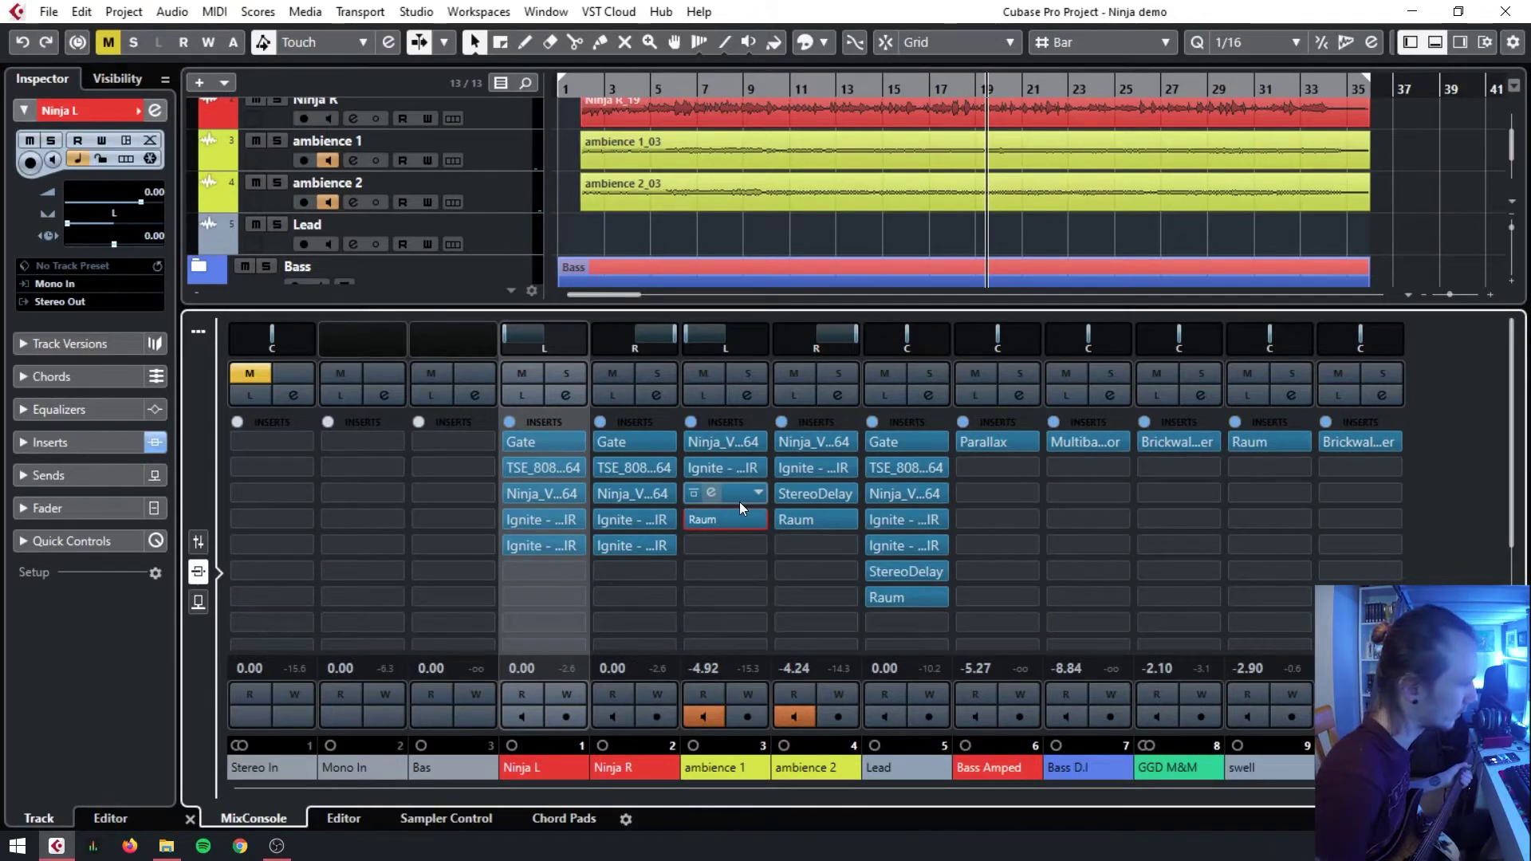
left_click_drag(739, 500, 740, 501)
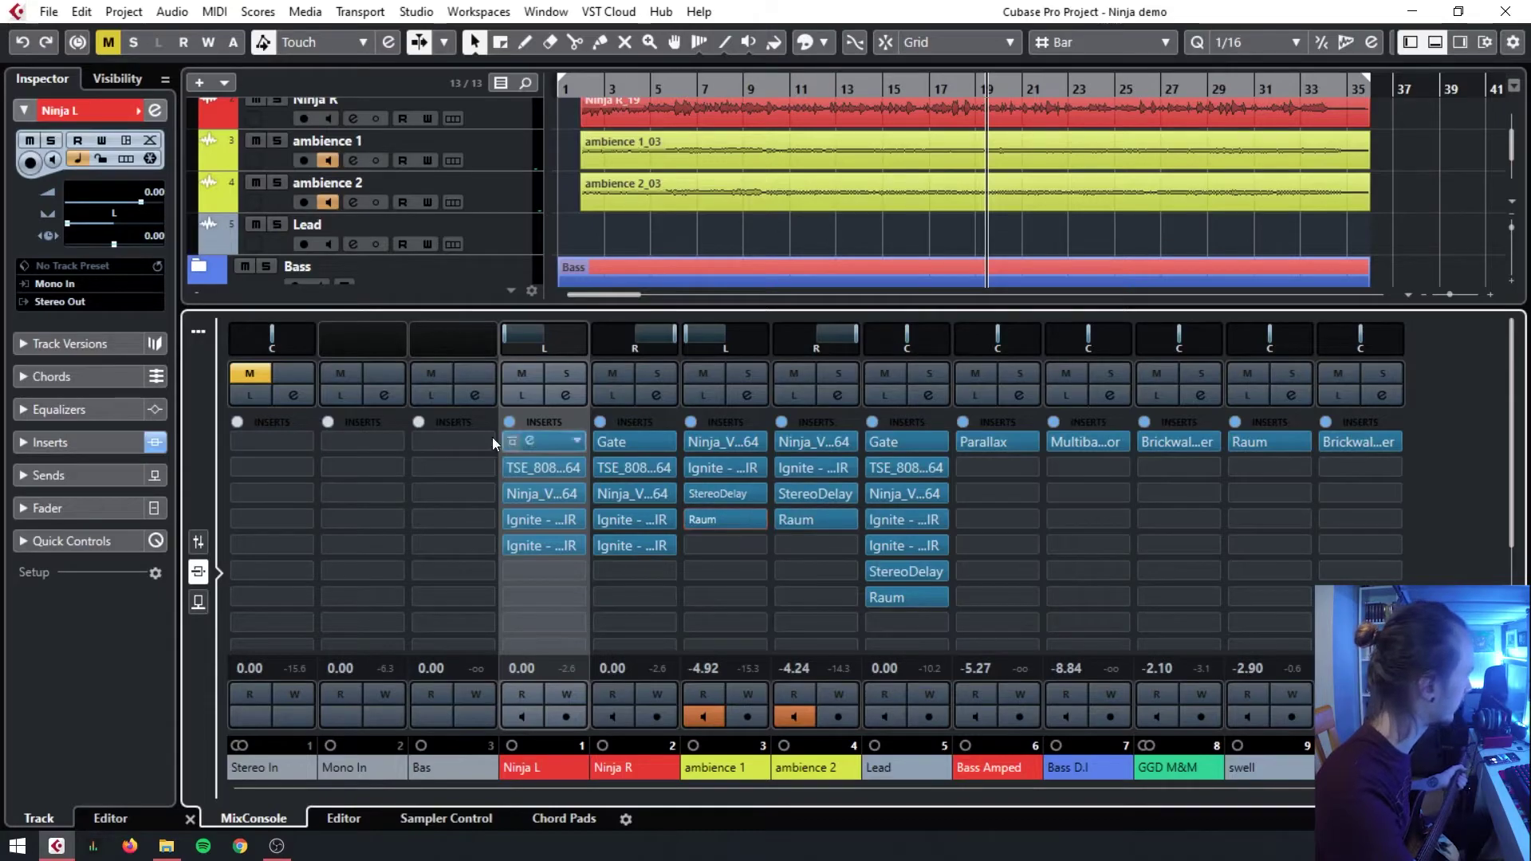
- Turn off monitoring on ambience 2 and ambience 1, then enable monitoring on Lead
left_click(333, 201)
left_click(331, 162)
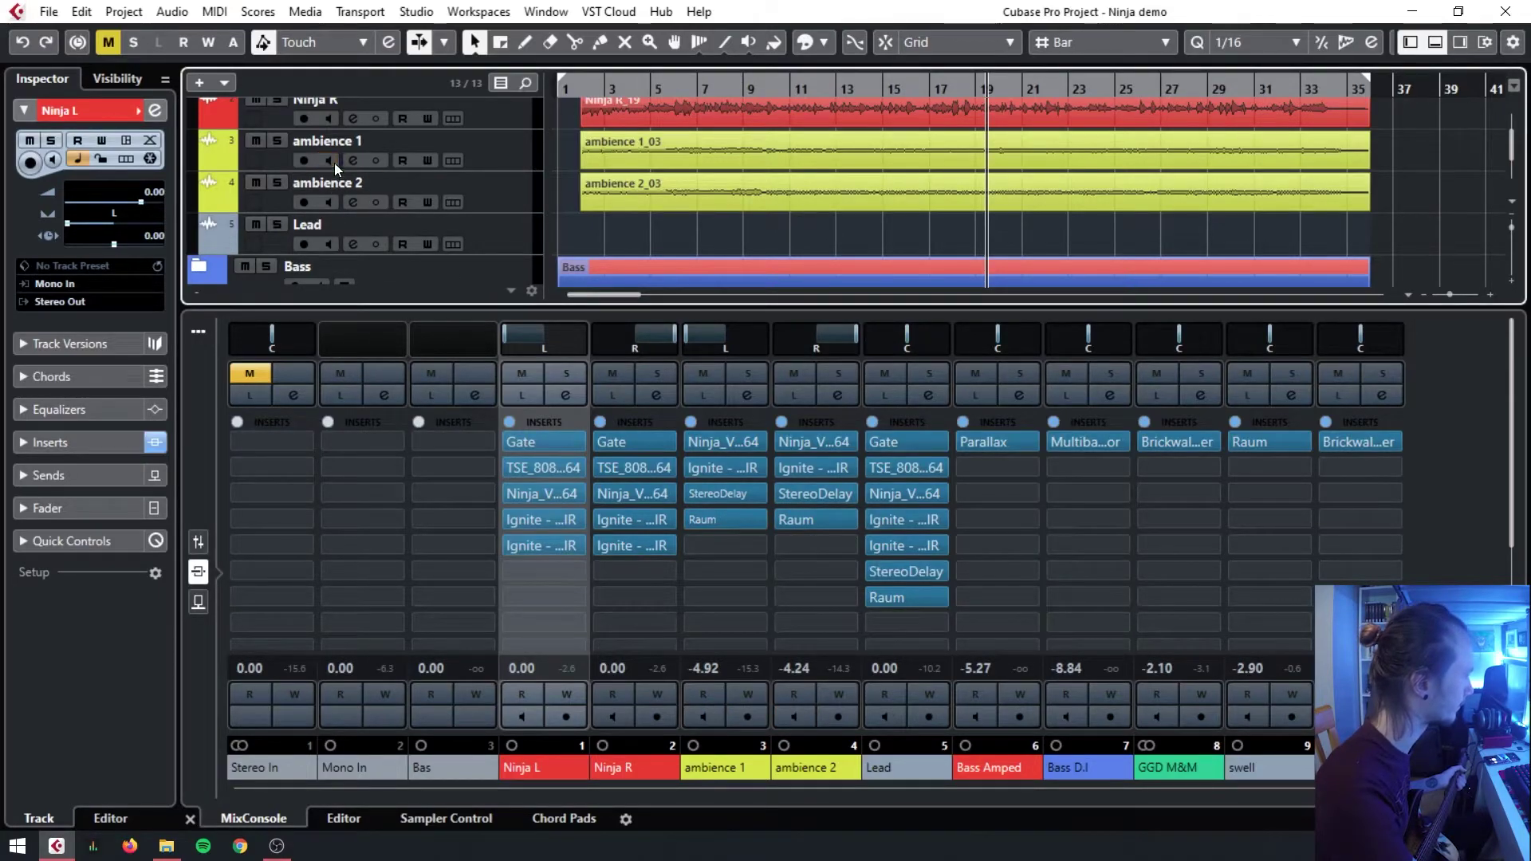
left_click(327, 244)
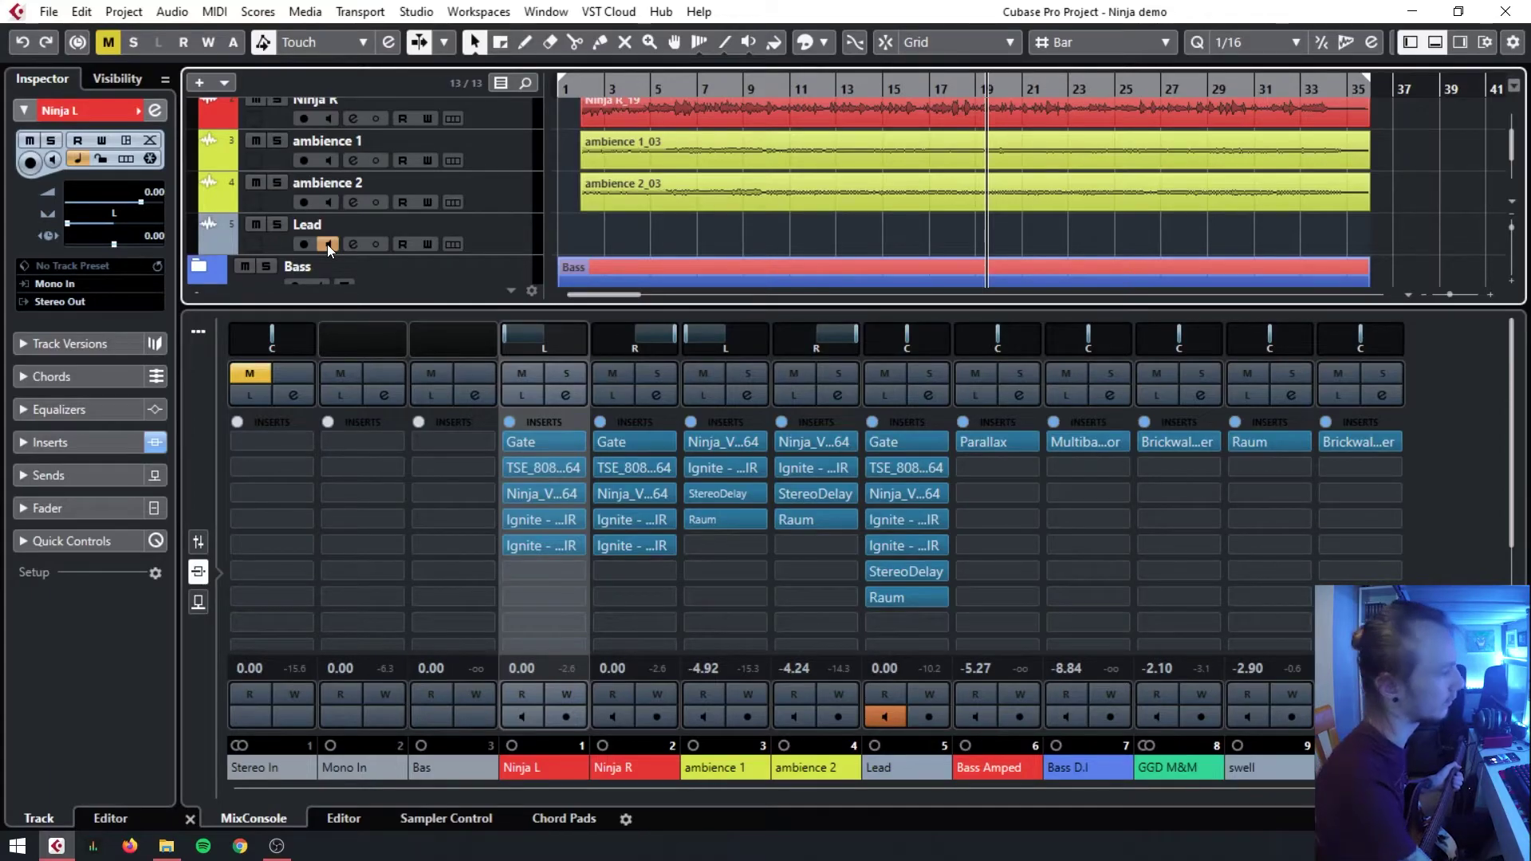
left_click(898, 491)
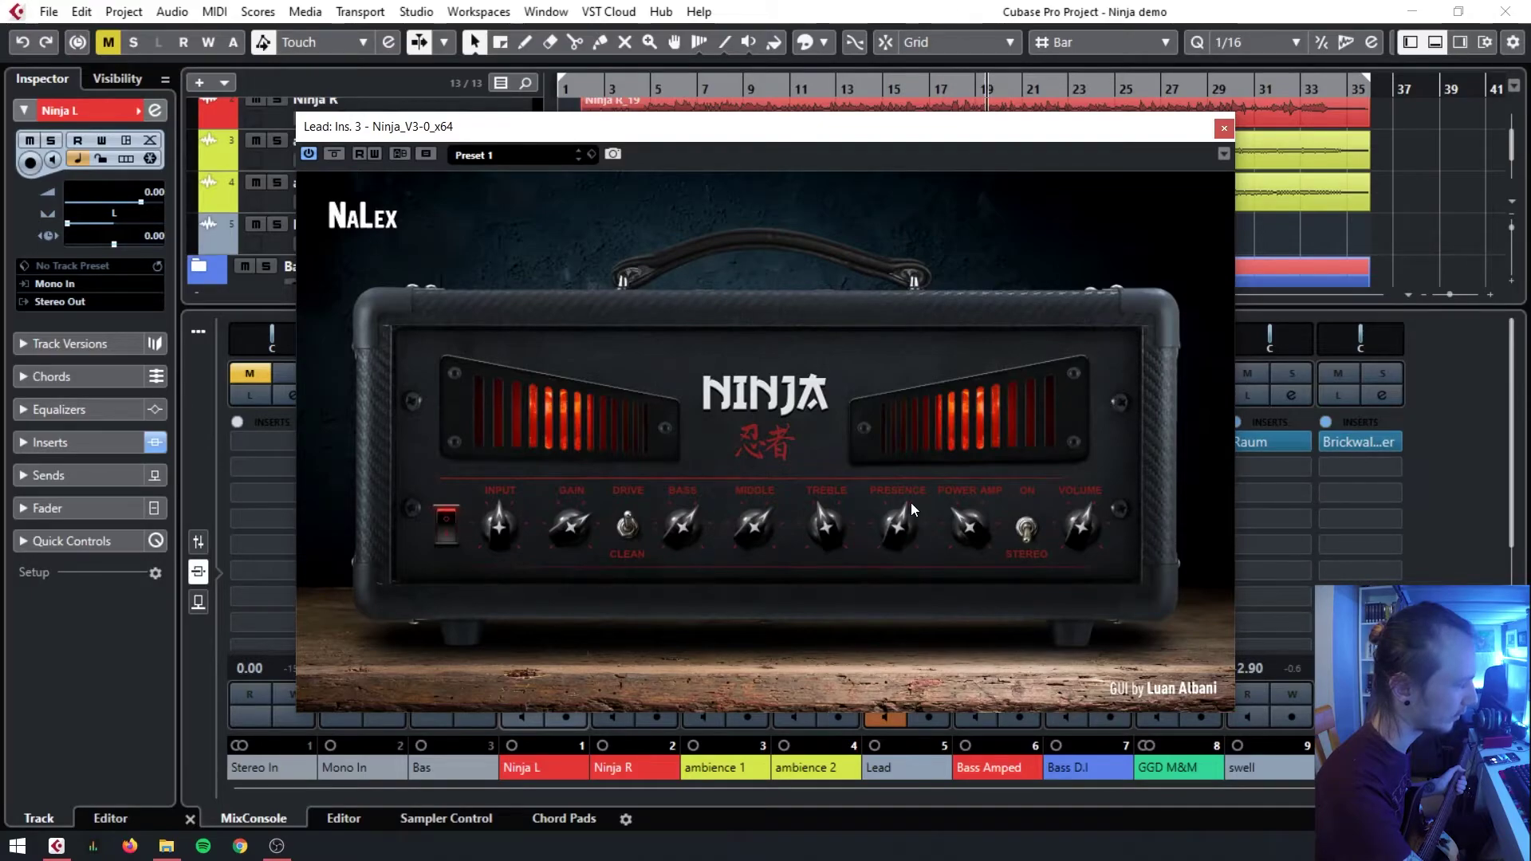
left_click(1224, 128)
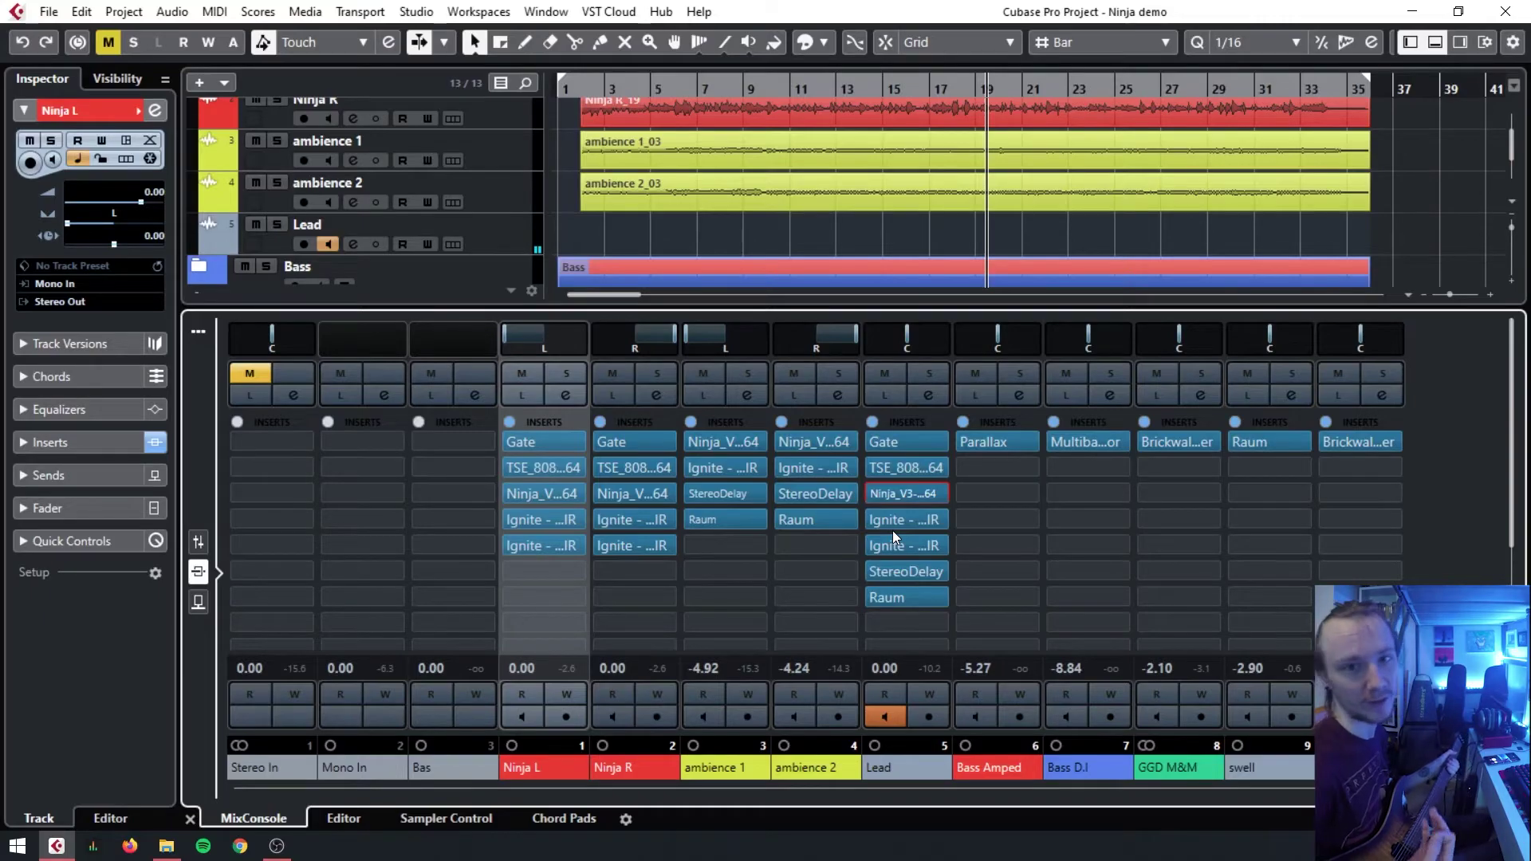
- Lower the Lead channel's Gate threshold to -53.0 dB and close the Gate window
left_click(897, 438)
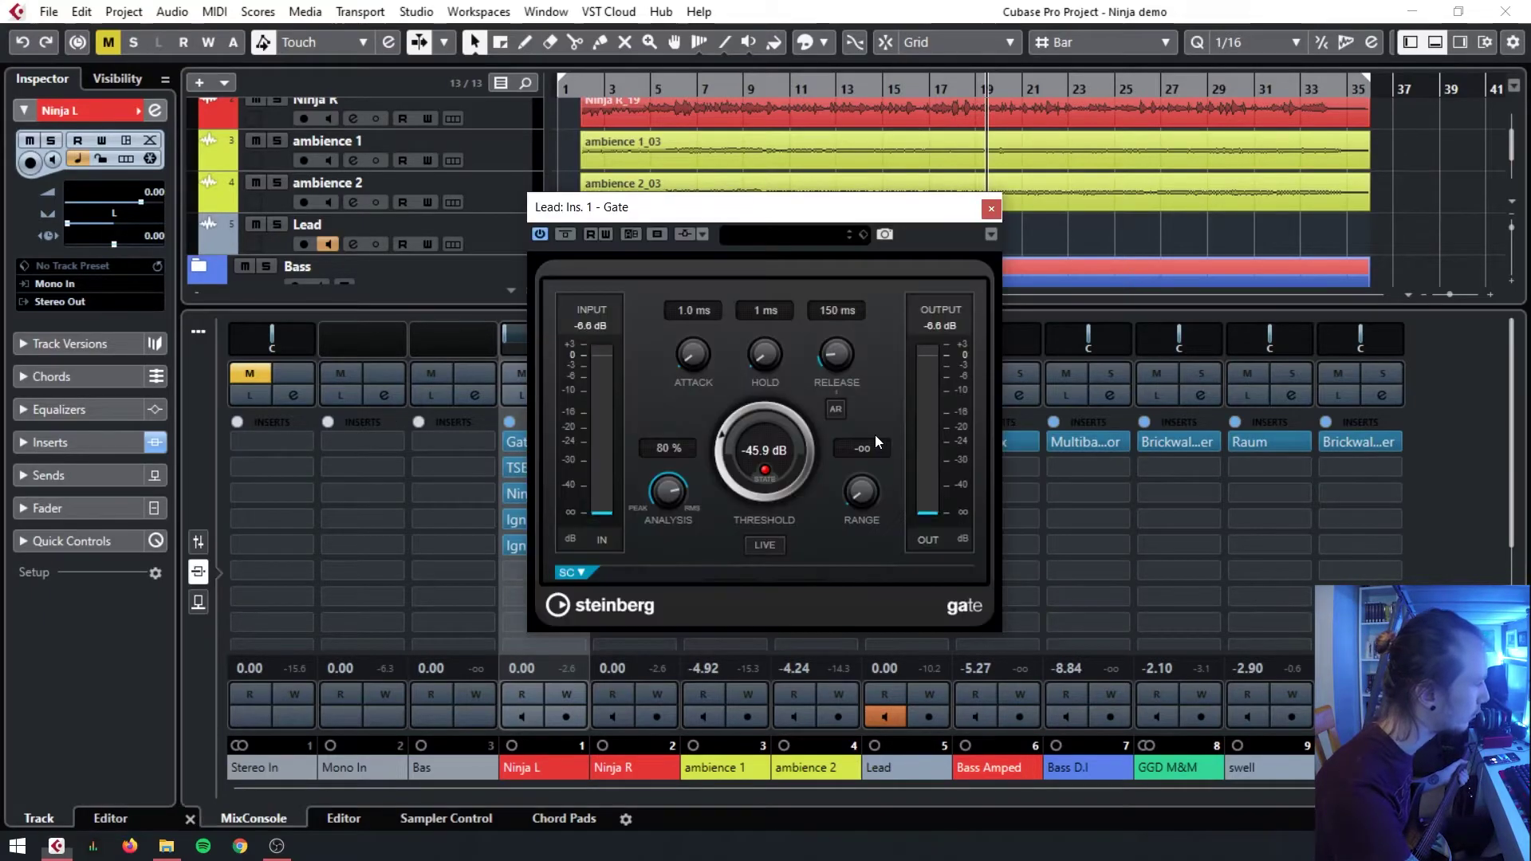
left_click_drag(734, 452, 690, 653)
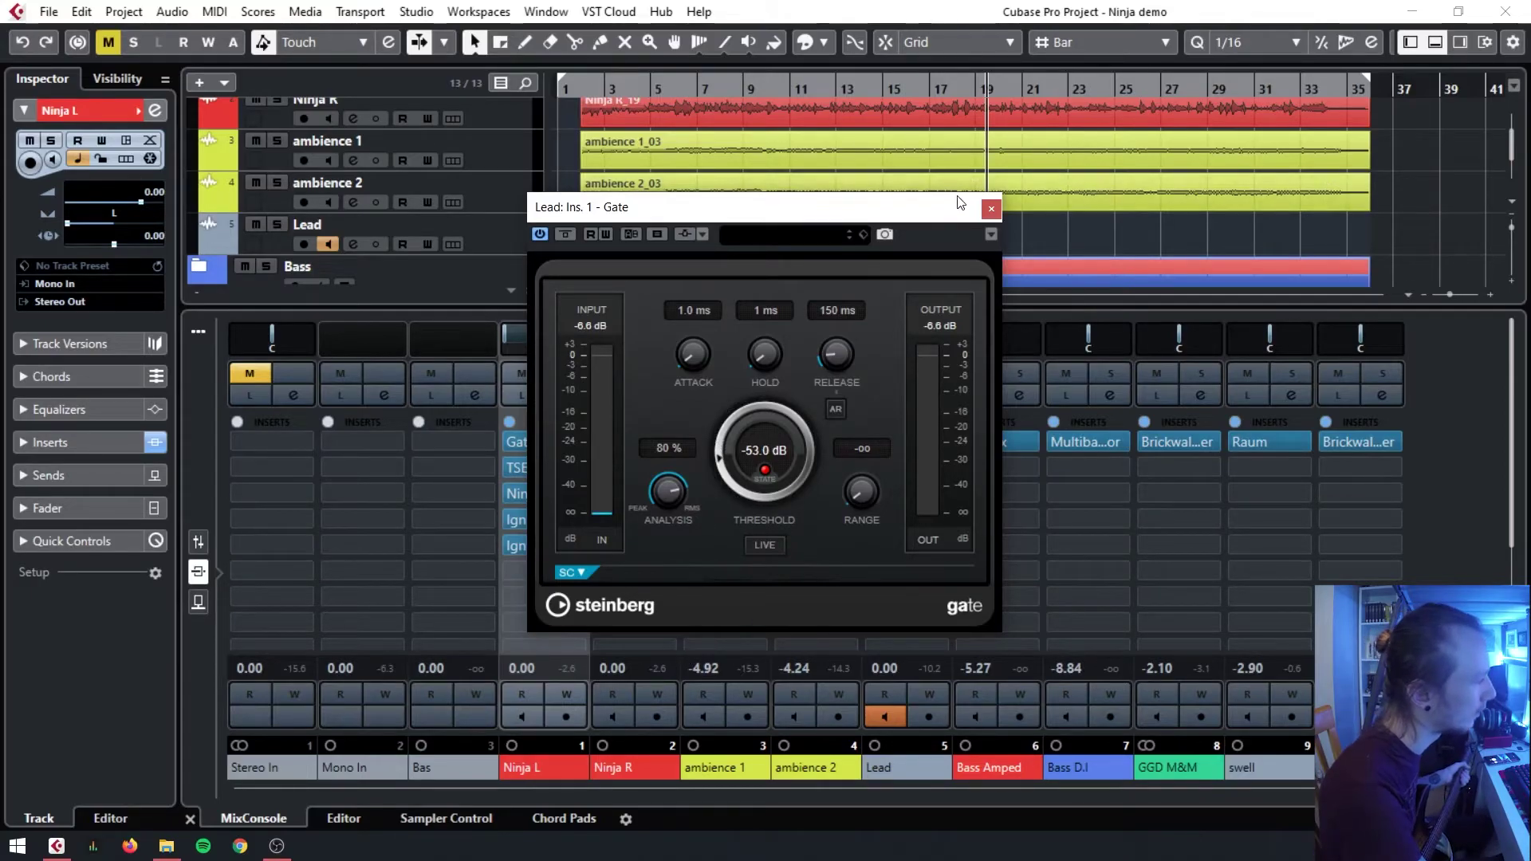
left_click(992, 209)
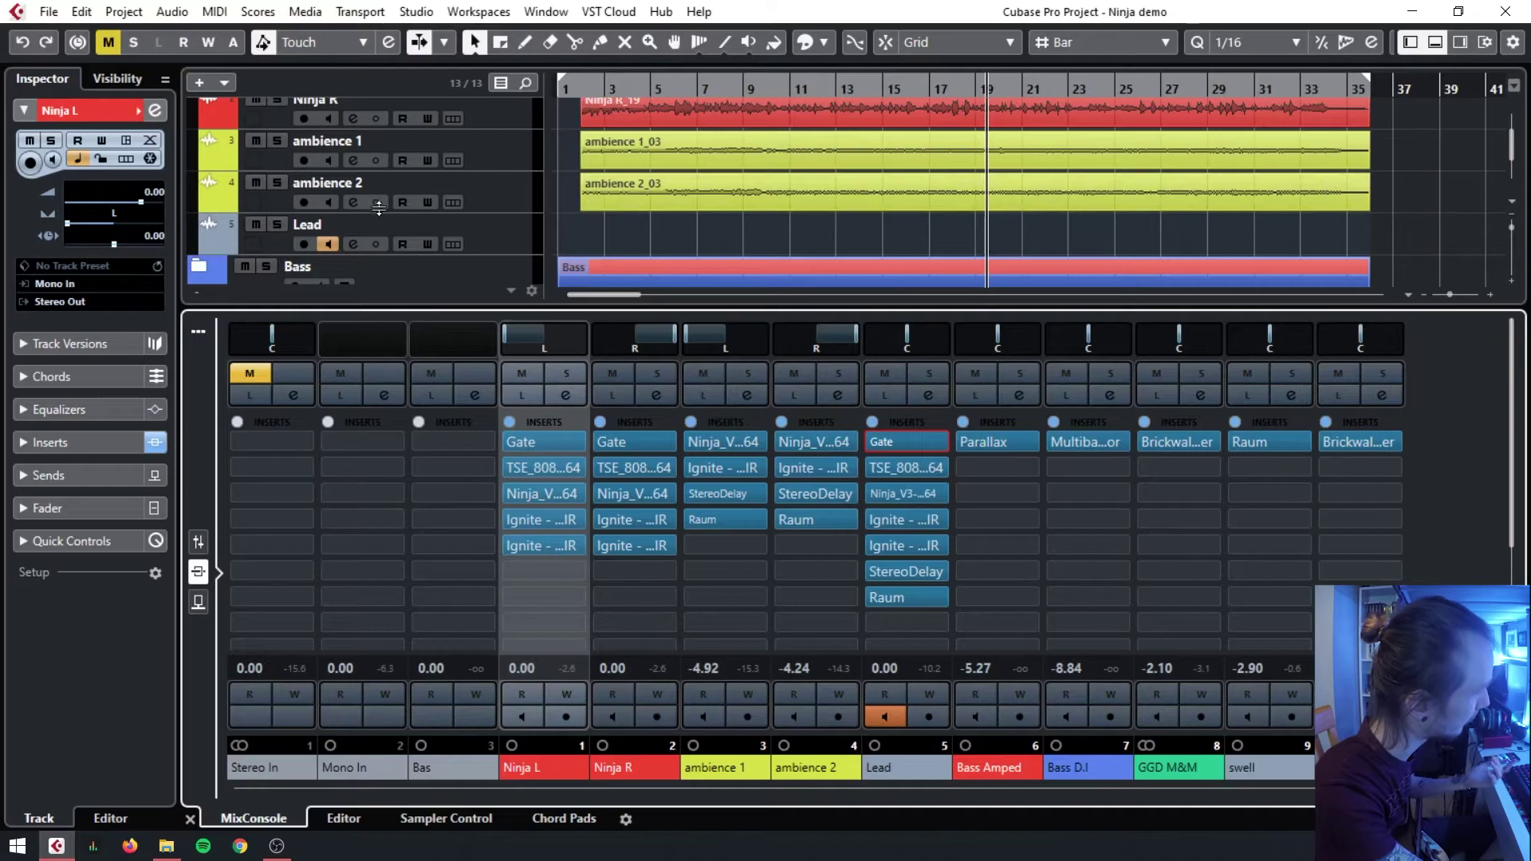
- Turn off monitoring on the Lead track and collapse the Guitars folder
left_click(327, 244)
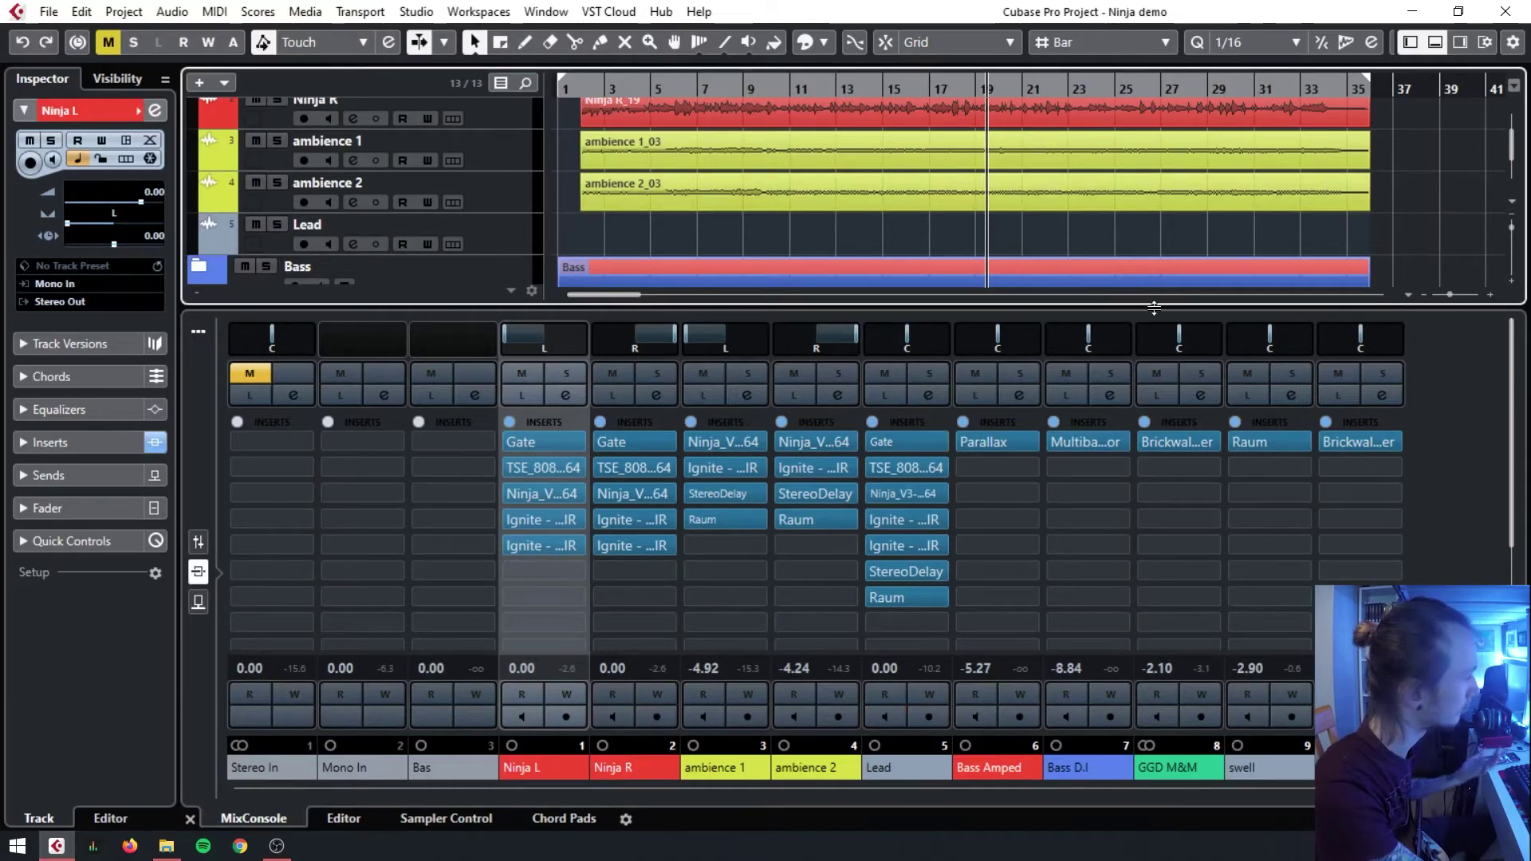
scroll(371, 218, "up", 3)
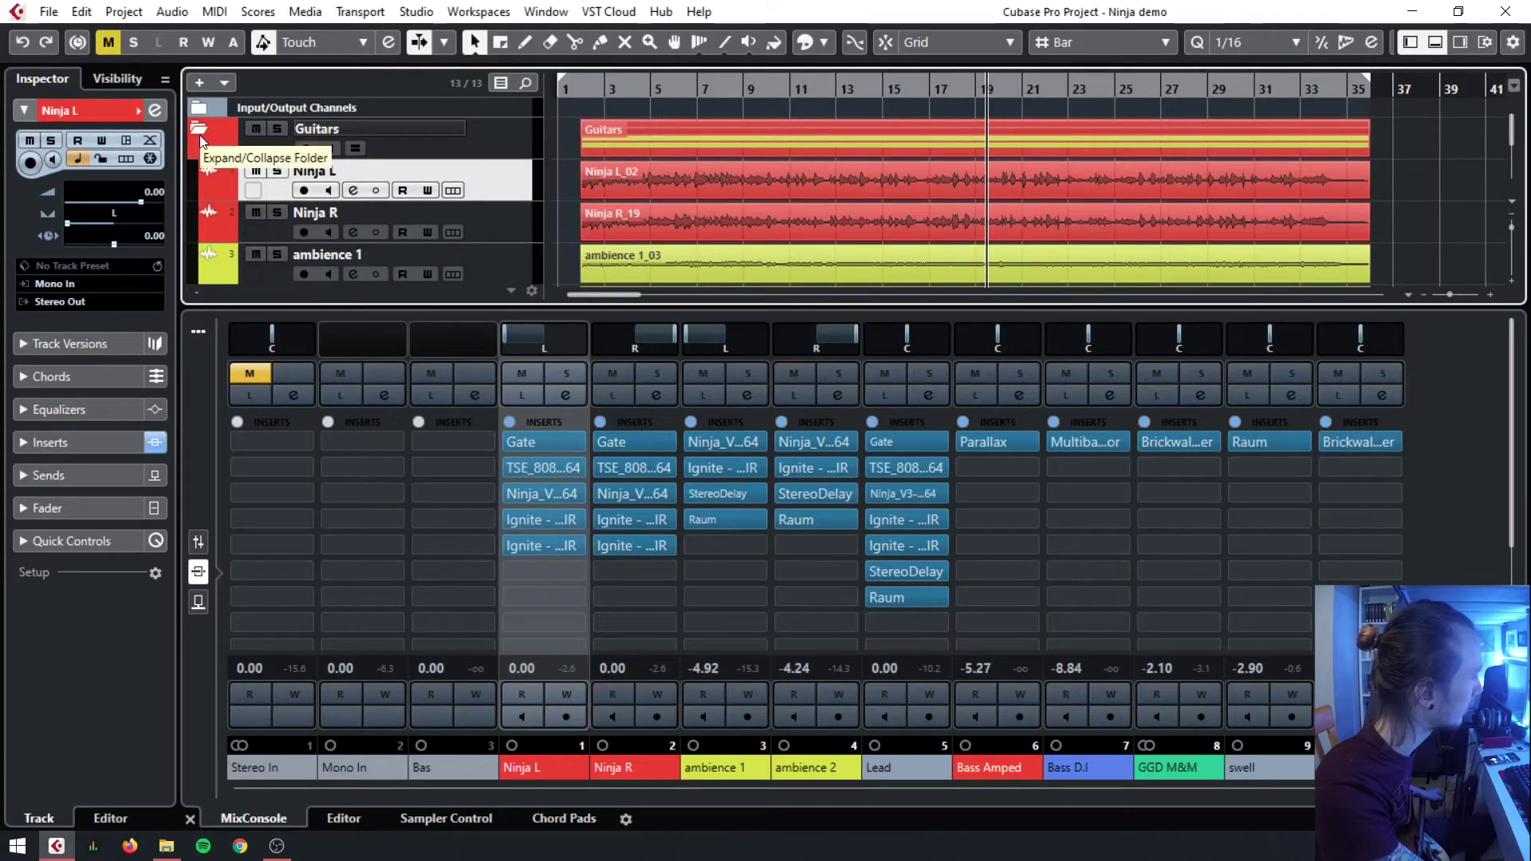
left_click(201, 142)
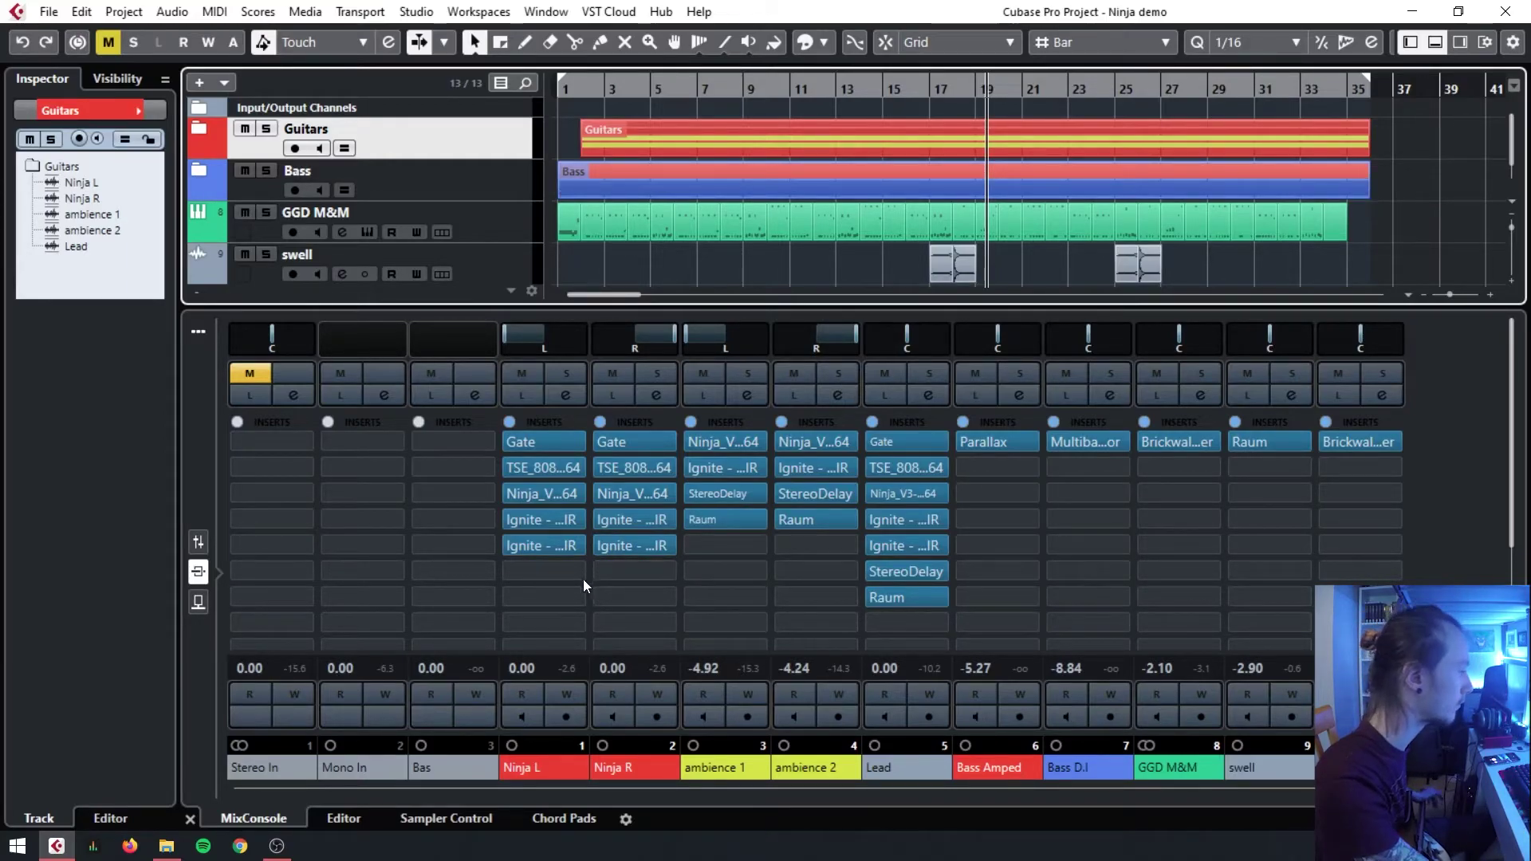
- Load StudioEQ into Ninja L's sixth insert slot with the Guitar EQ preset
left_click(553, 566)
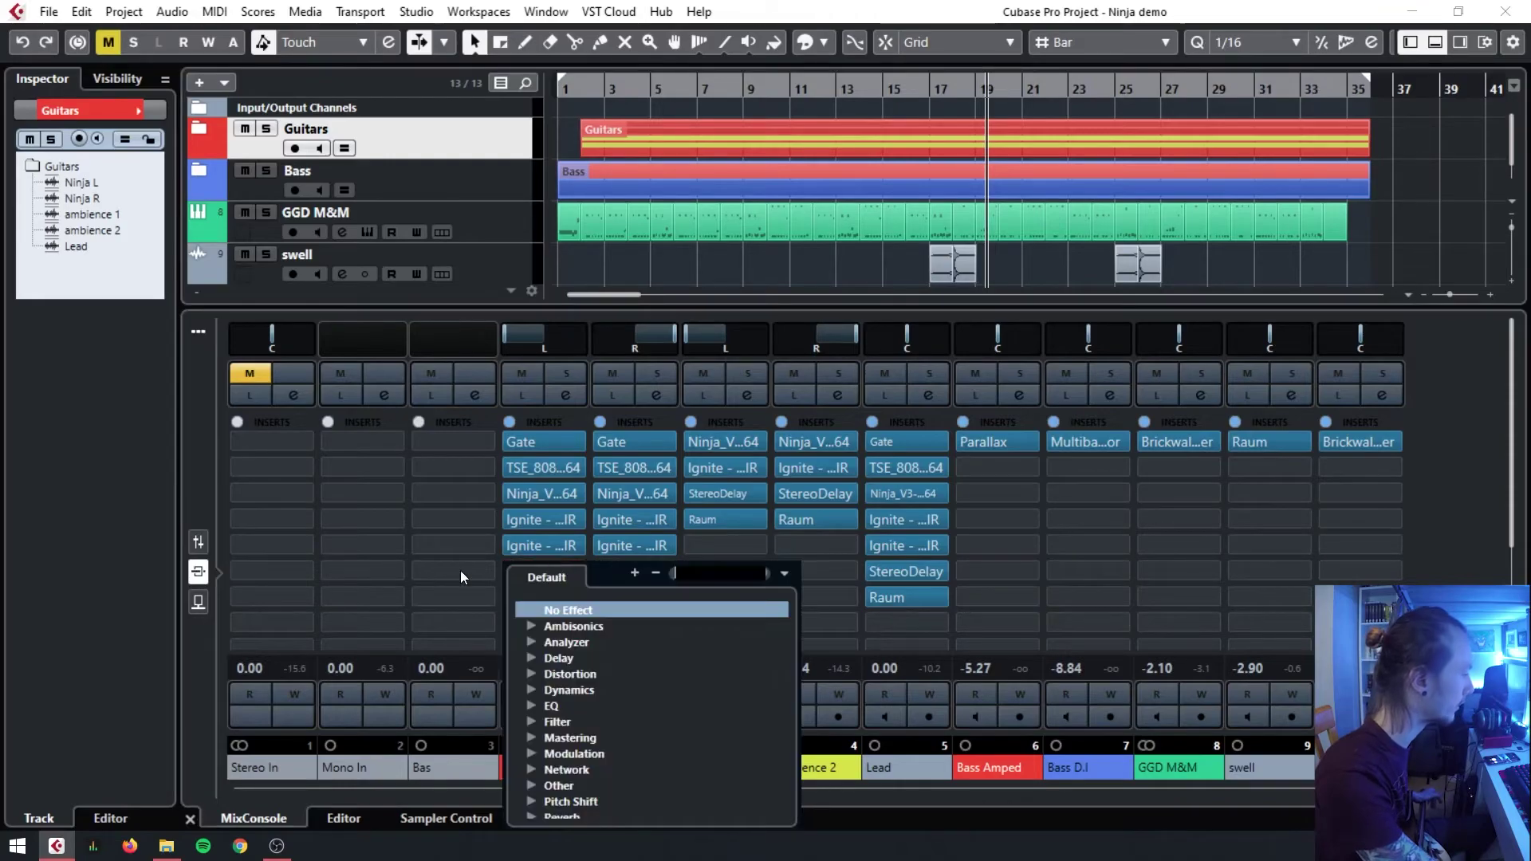
left_click(534, 707)
scroll(546, 731, "down", 3)
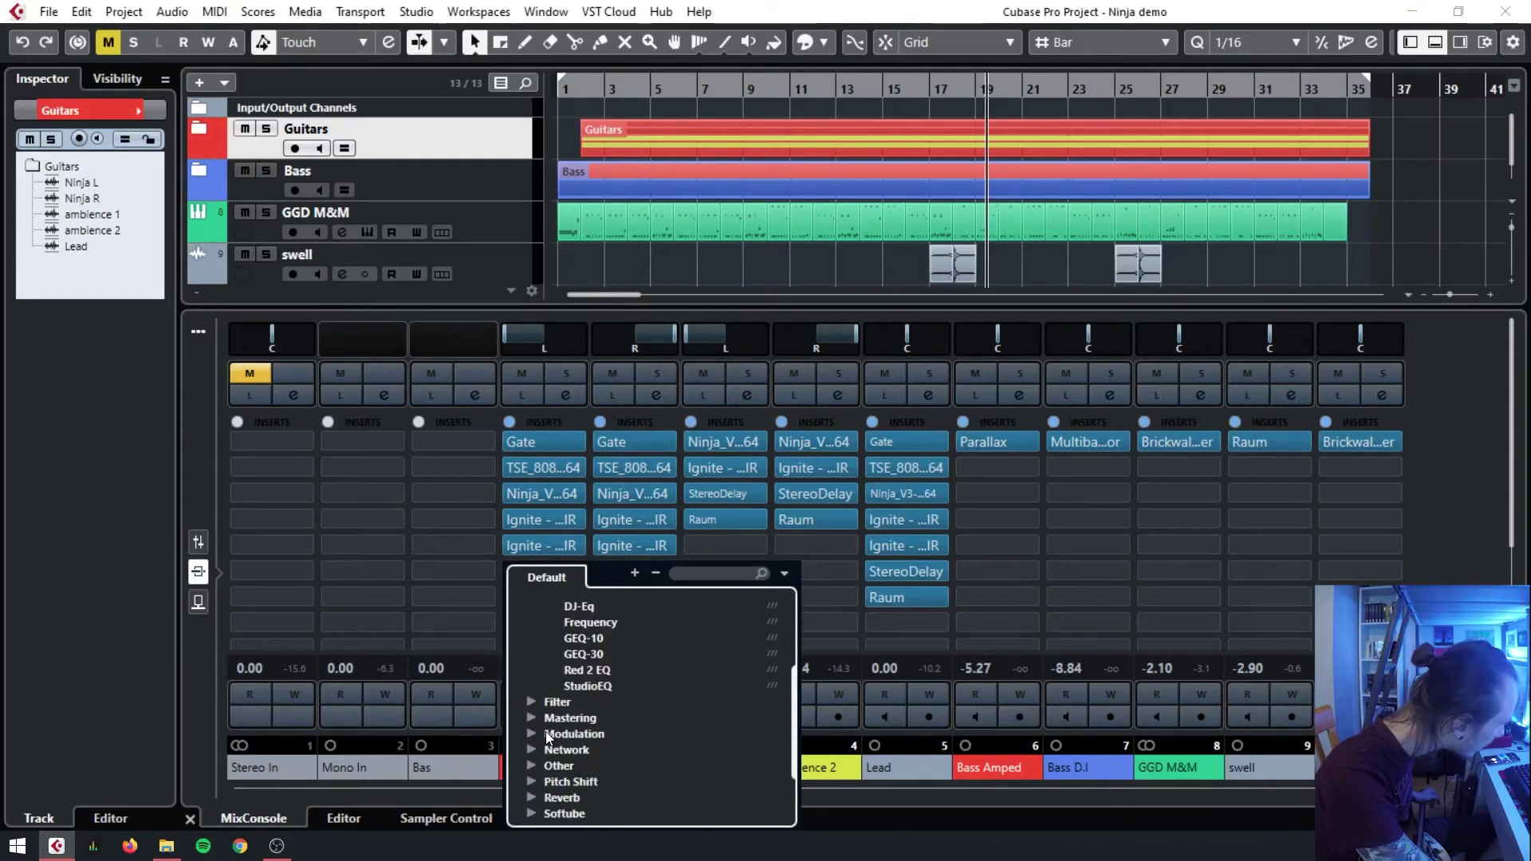
left_click(597, 687)
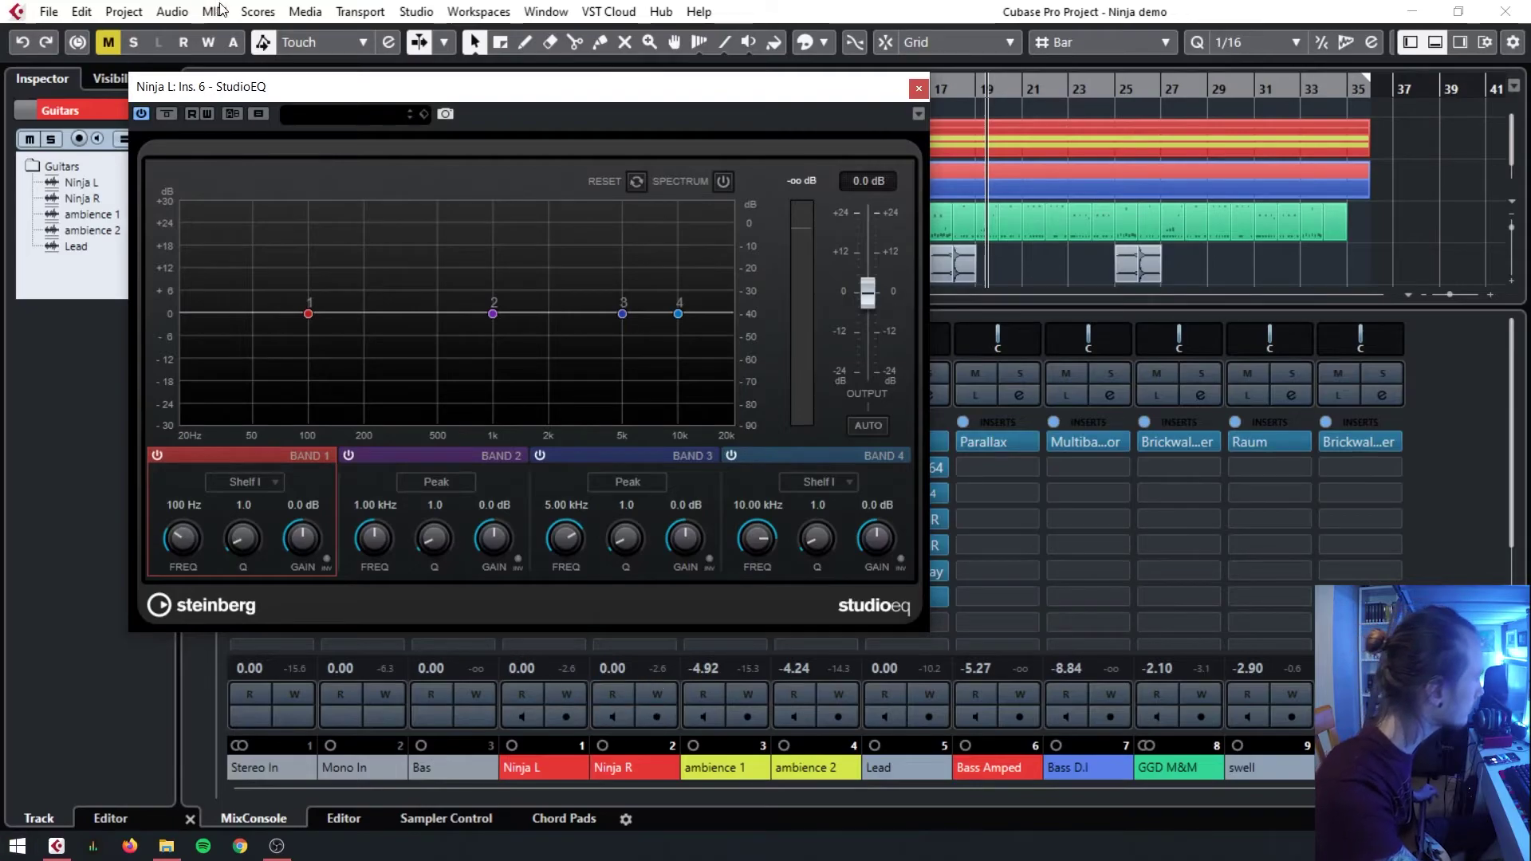
left_click(362, 117)
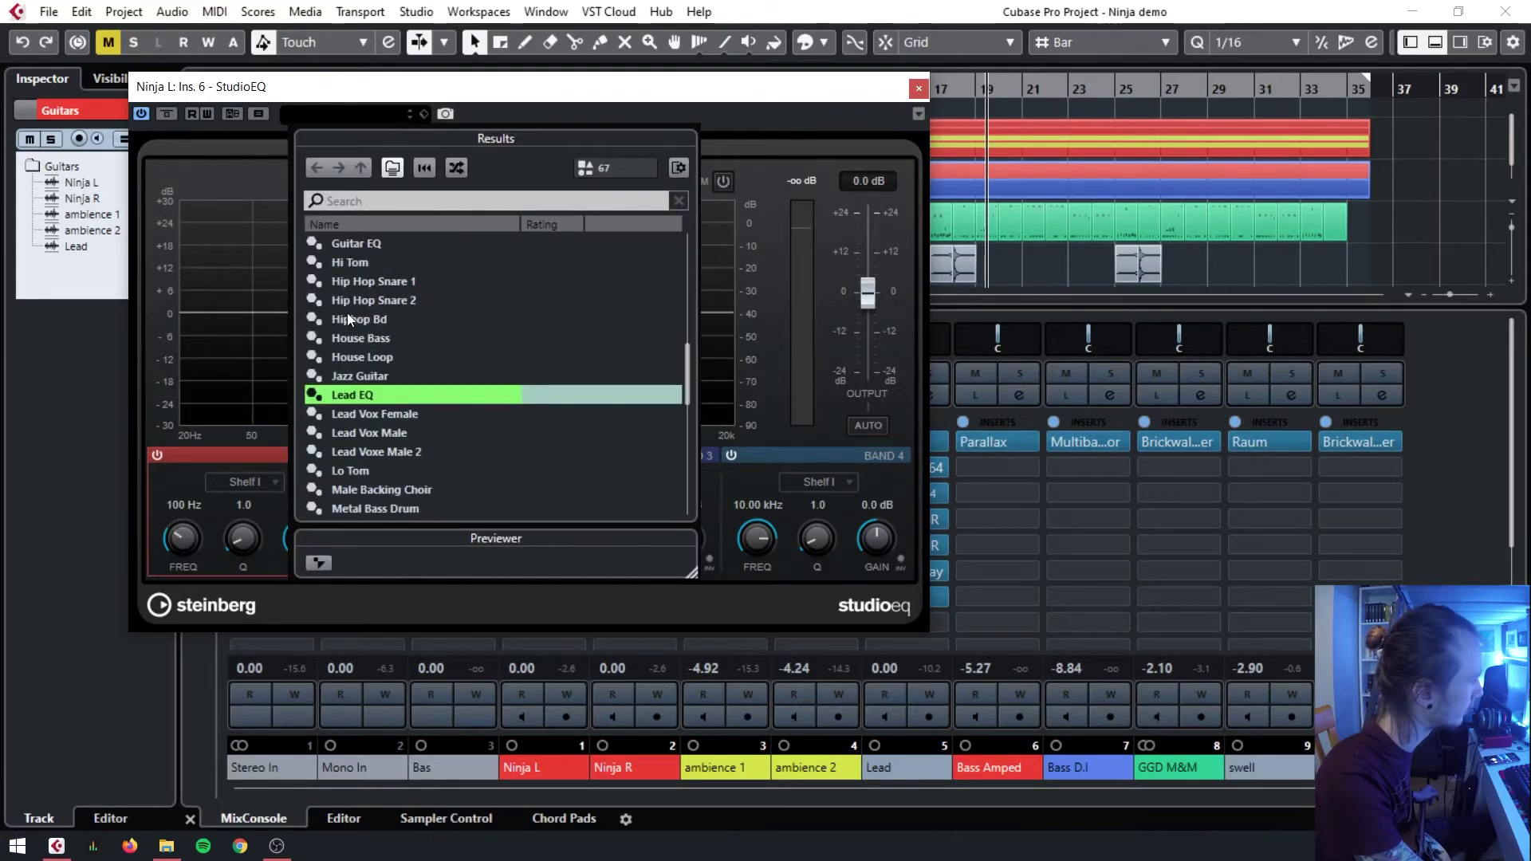
left_click(384, 243)
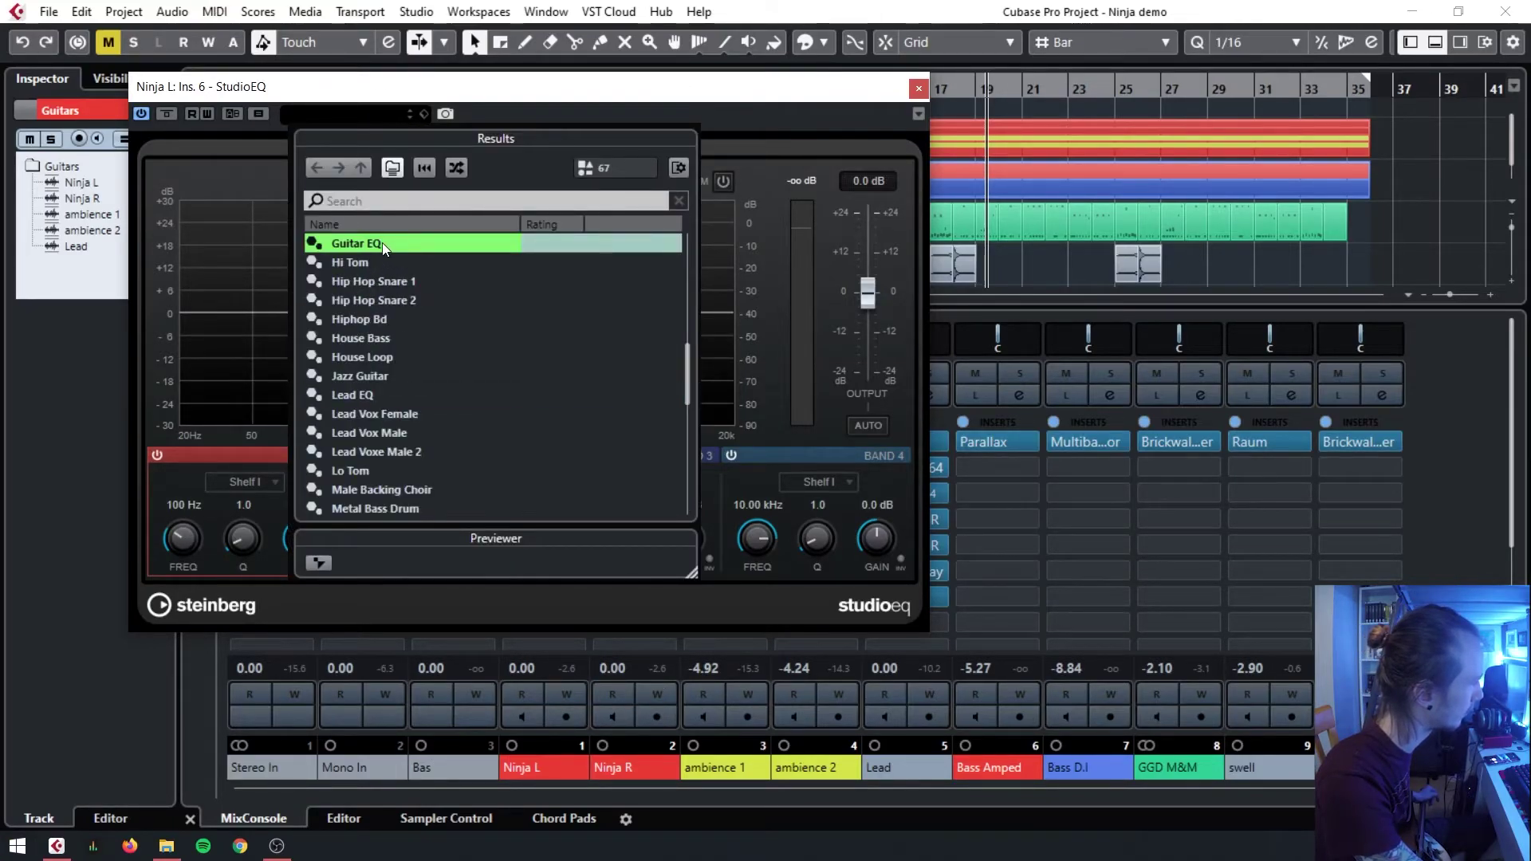
left_click(691, 112)
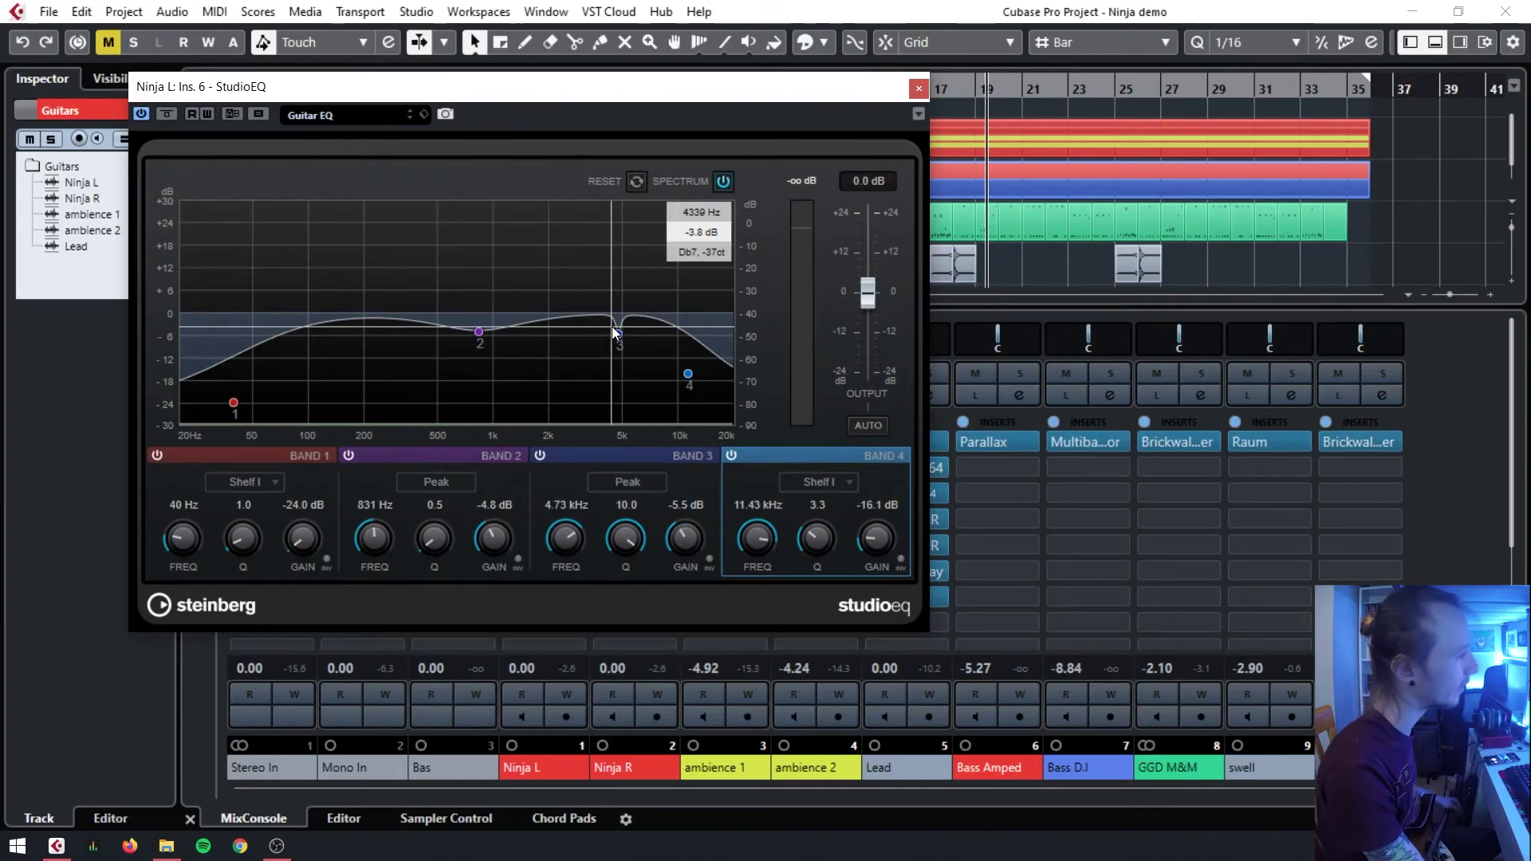
- Close the StudioEQ editor and play the mix back from bar 1
left_click(918, 88)
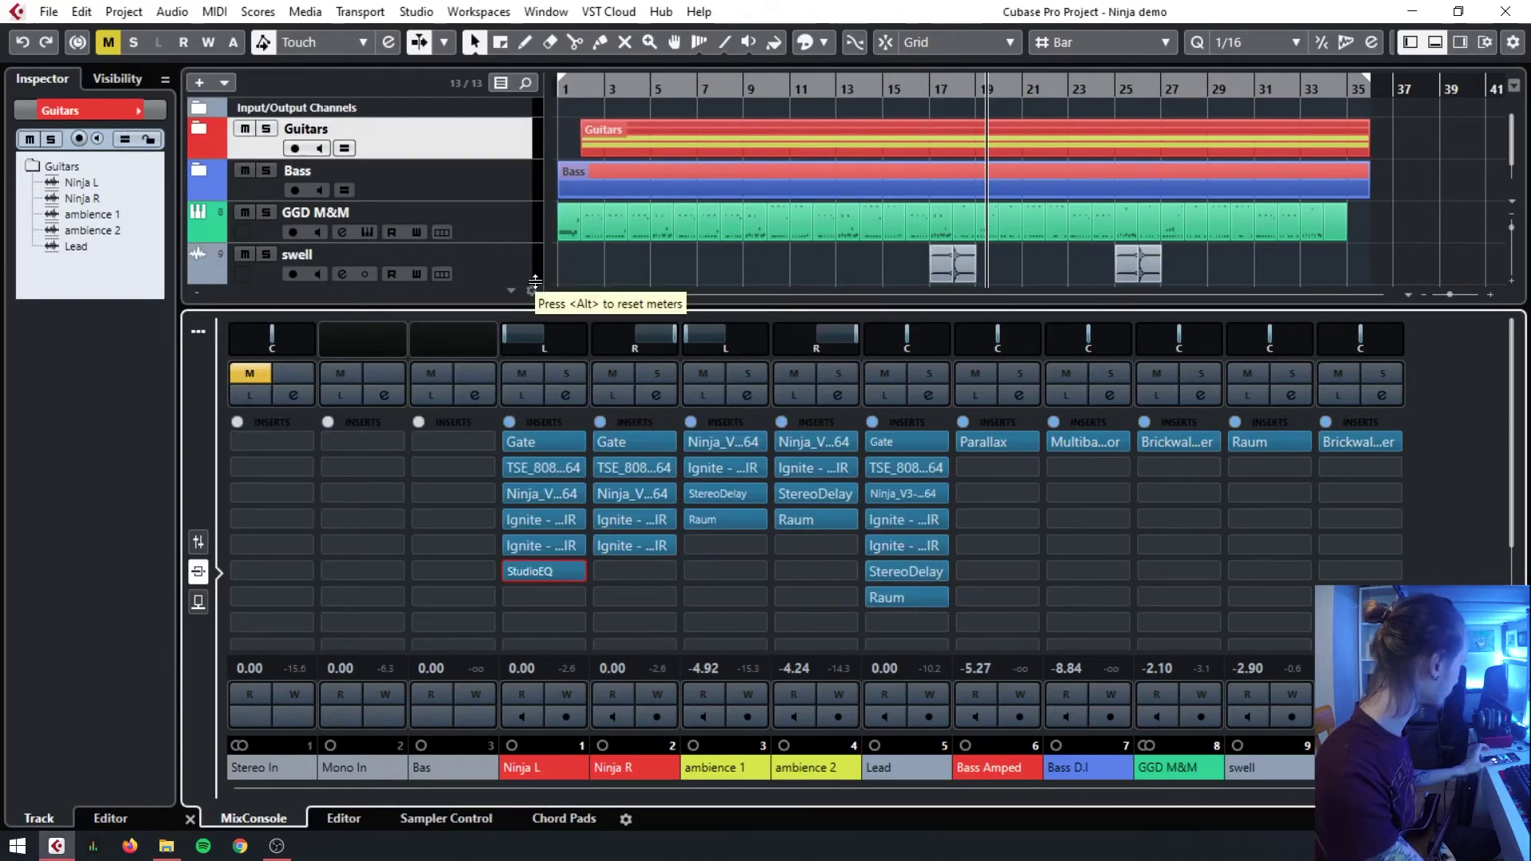
mouse_move(574, 576)
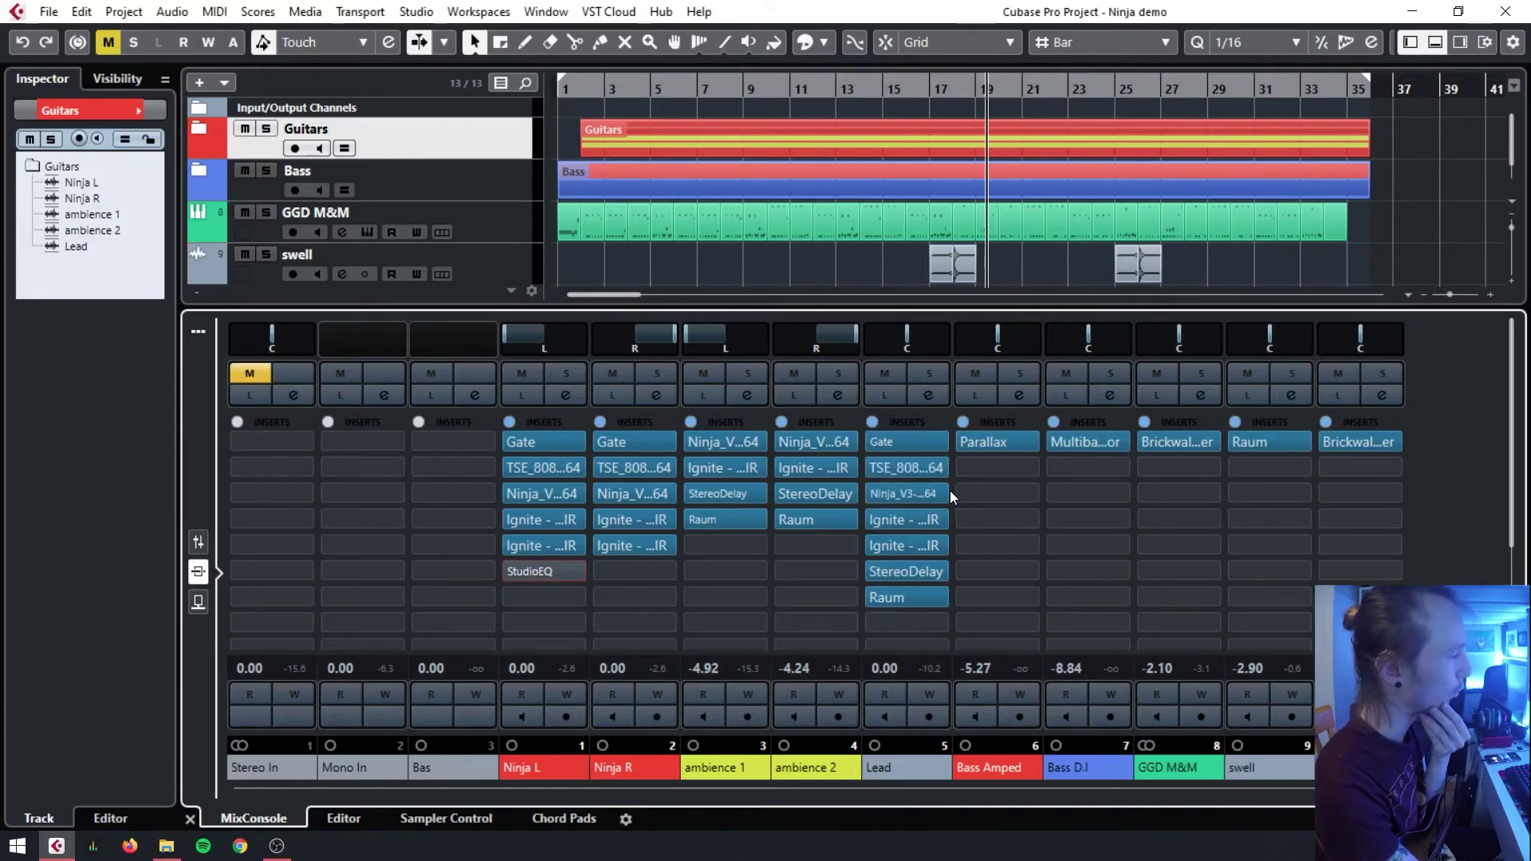
mouse_move(949, 494)
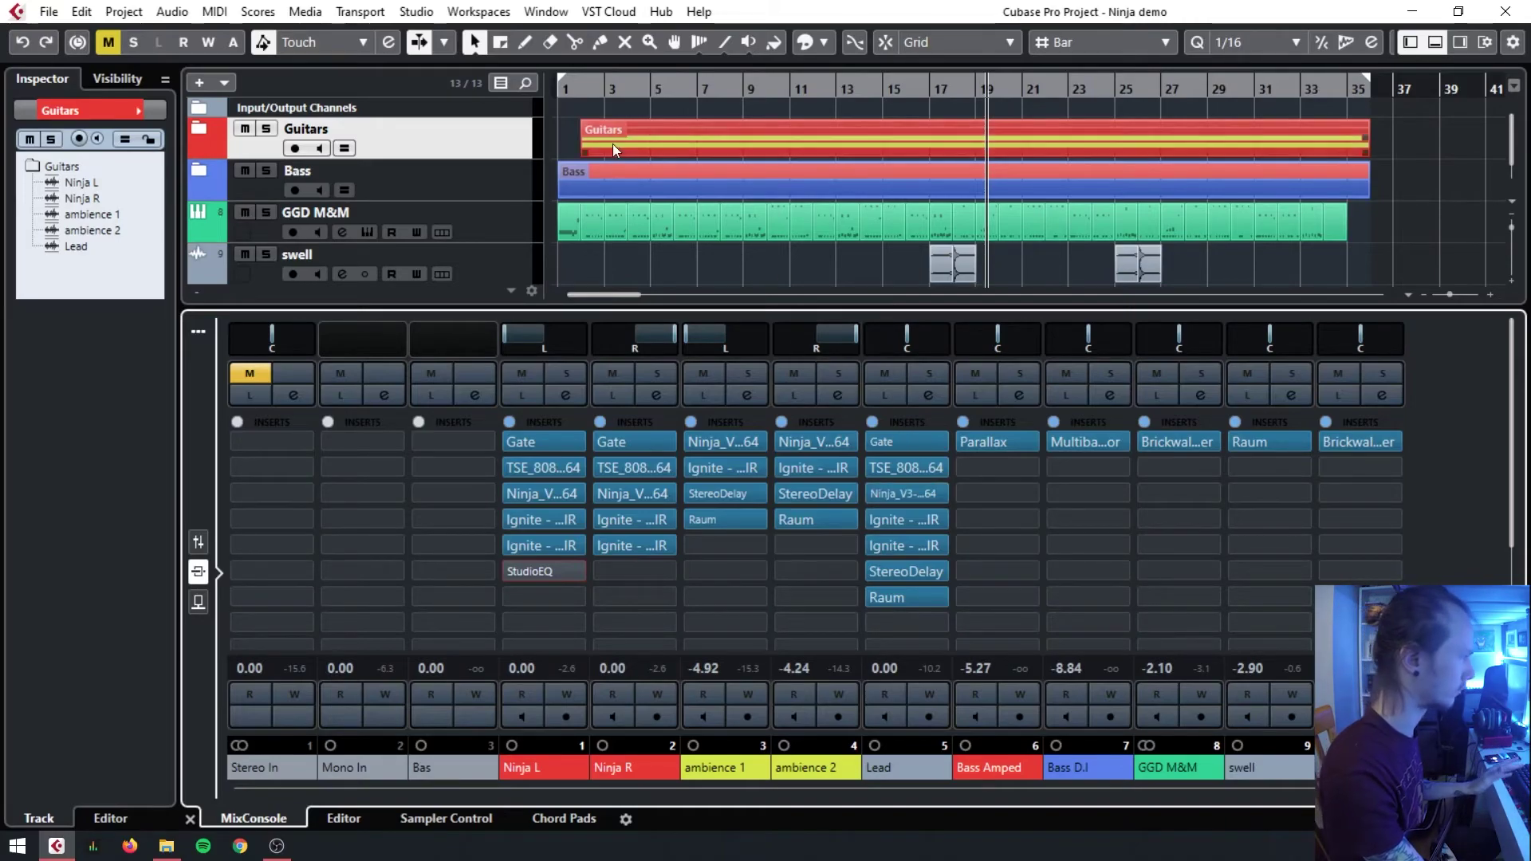
left_click(558, 86)
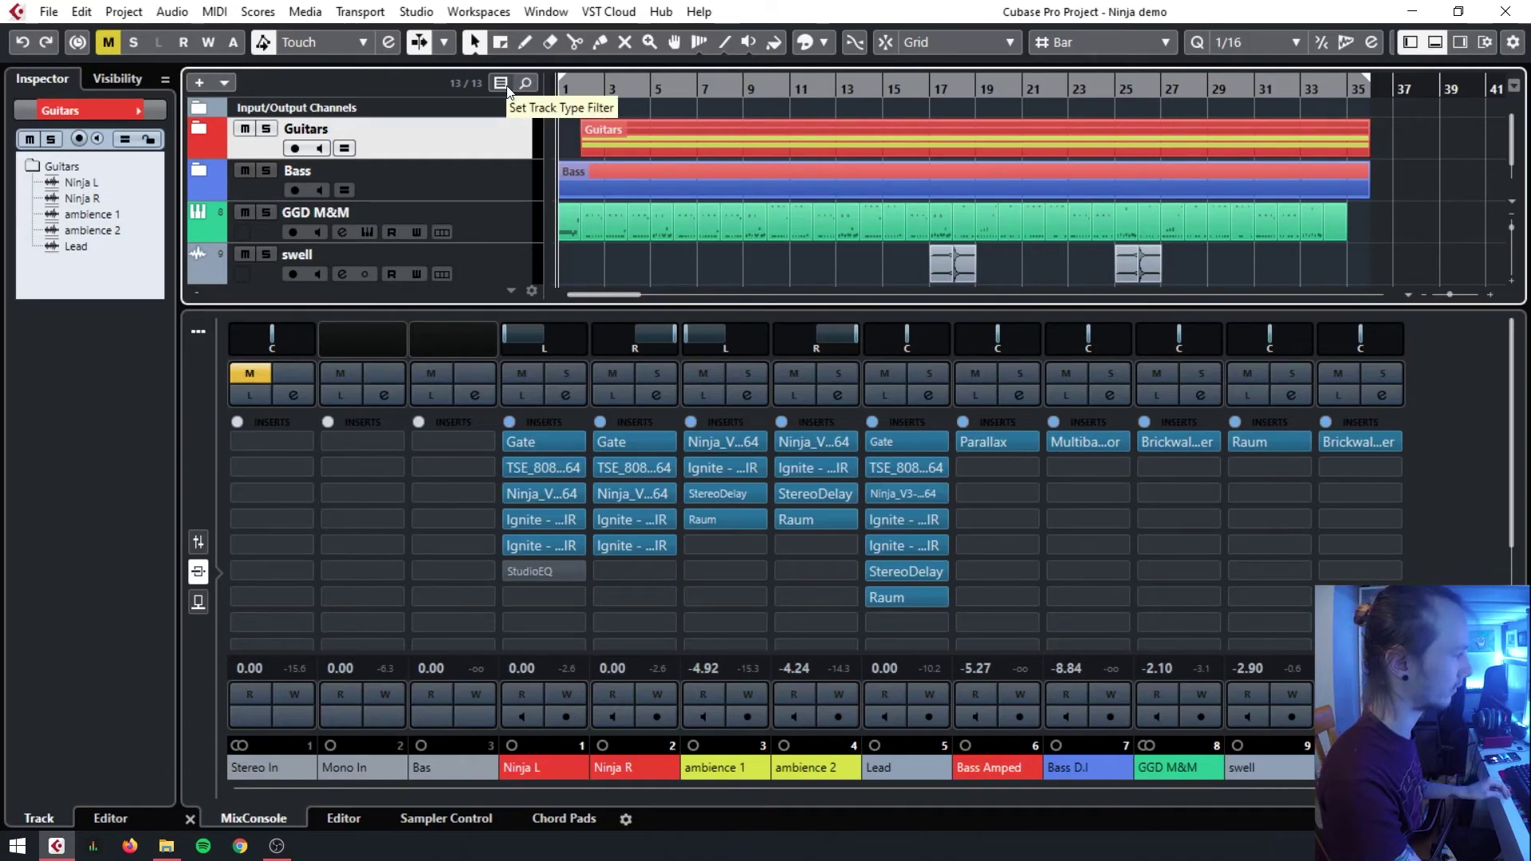
- Bypass the last channel's Brickwall Limiter, replay from bar 1, then stop playback
left_click(1326, 422)
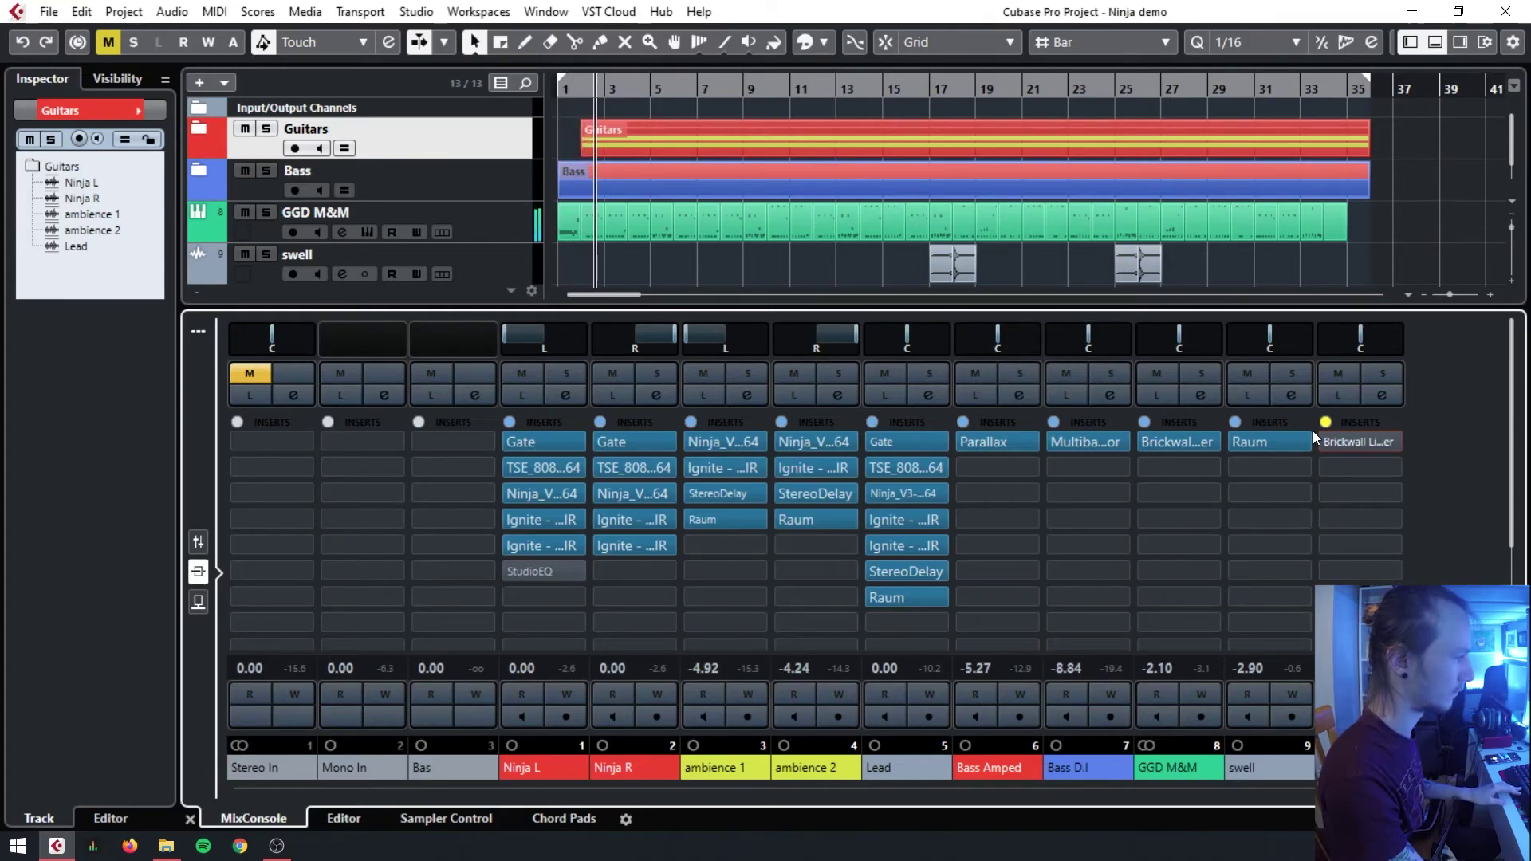
mouse_move(1324, 442)
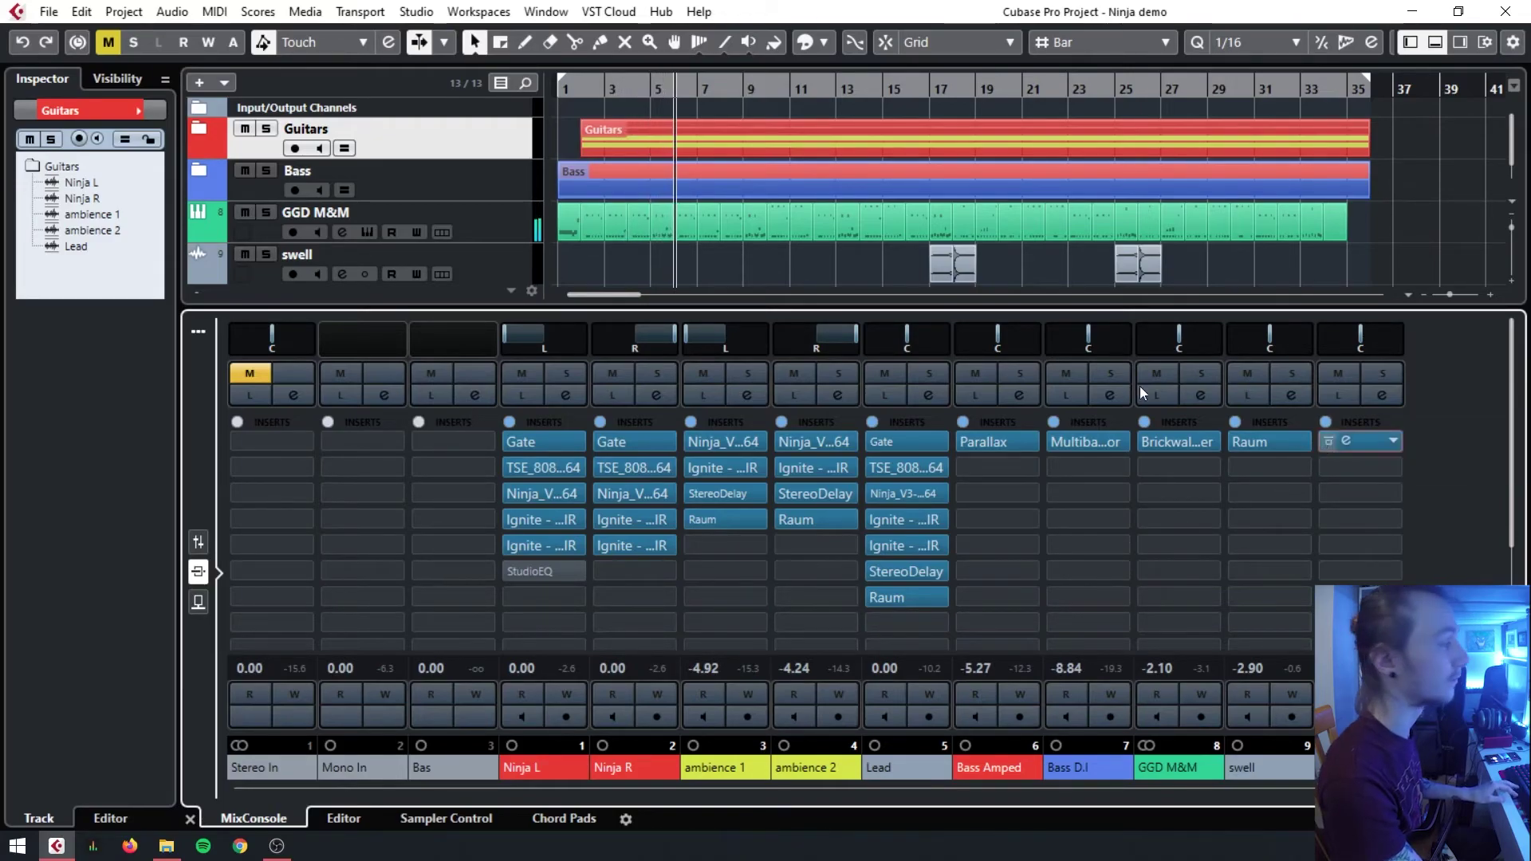
left_click(568, 88)
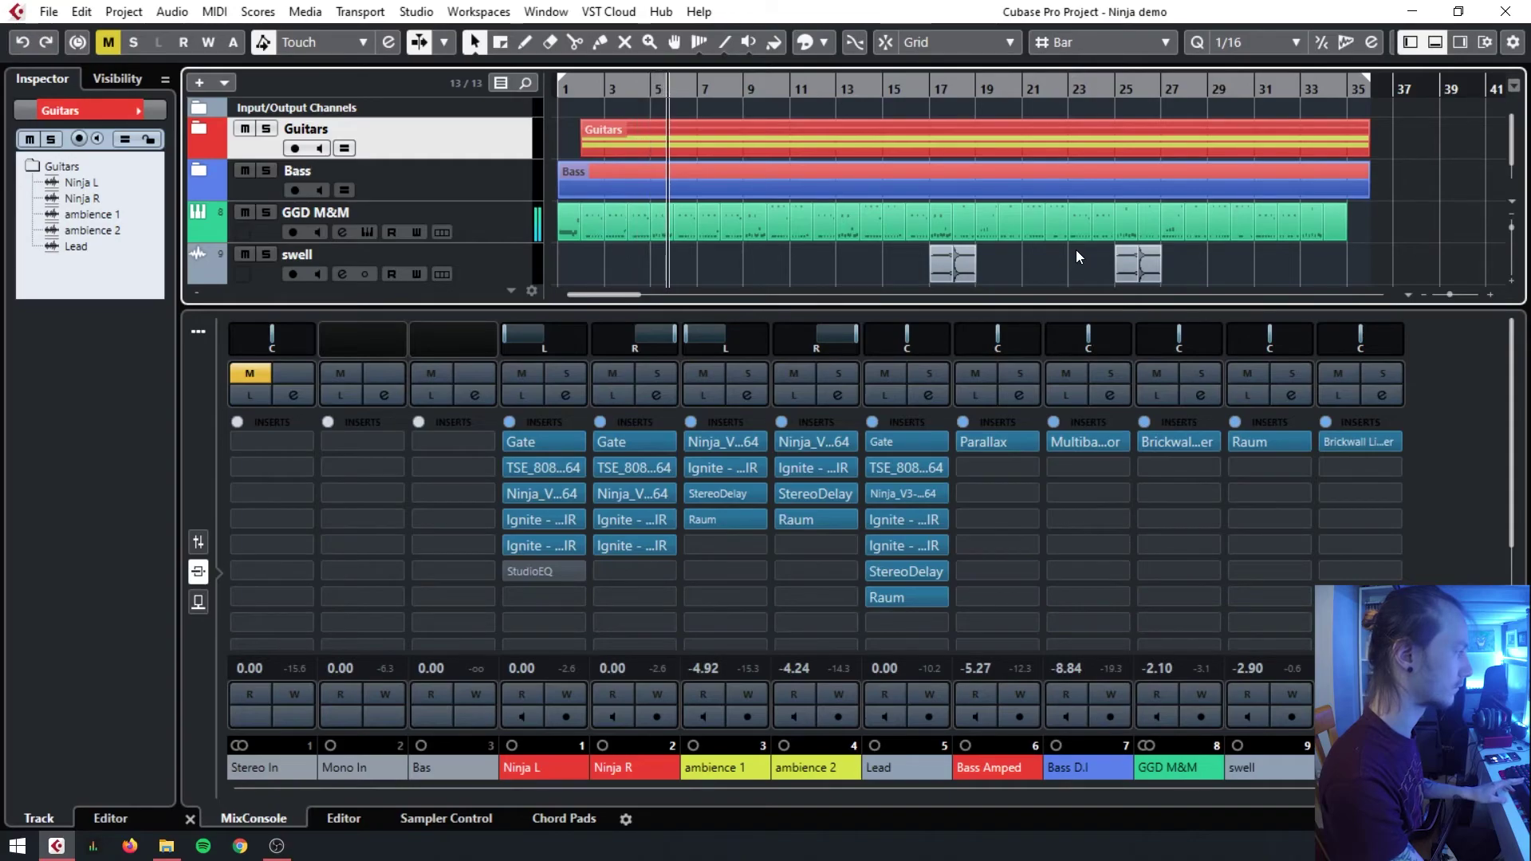
key("space")
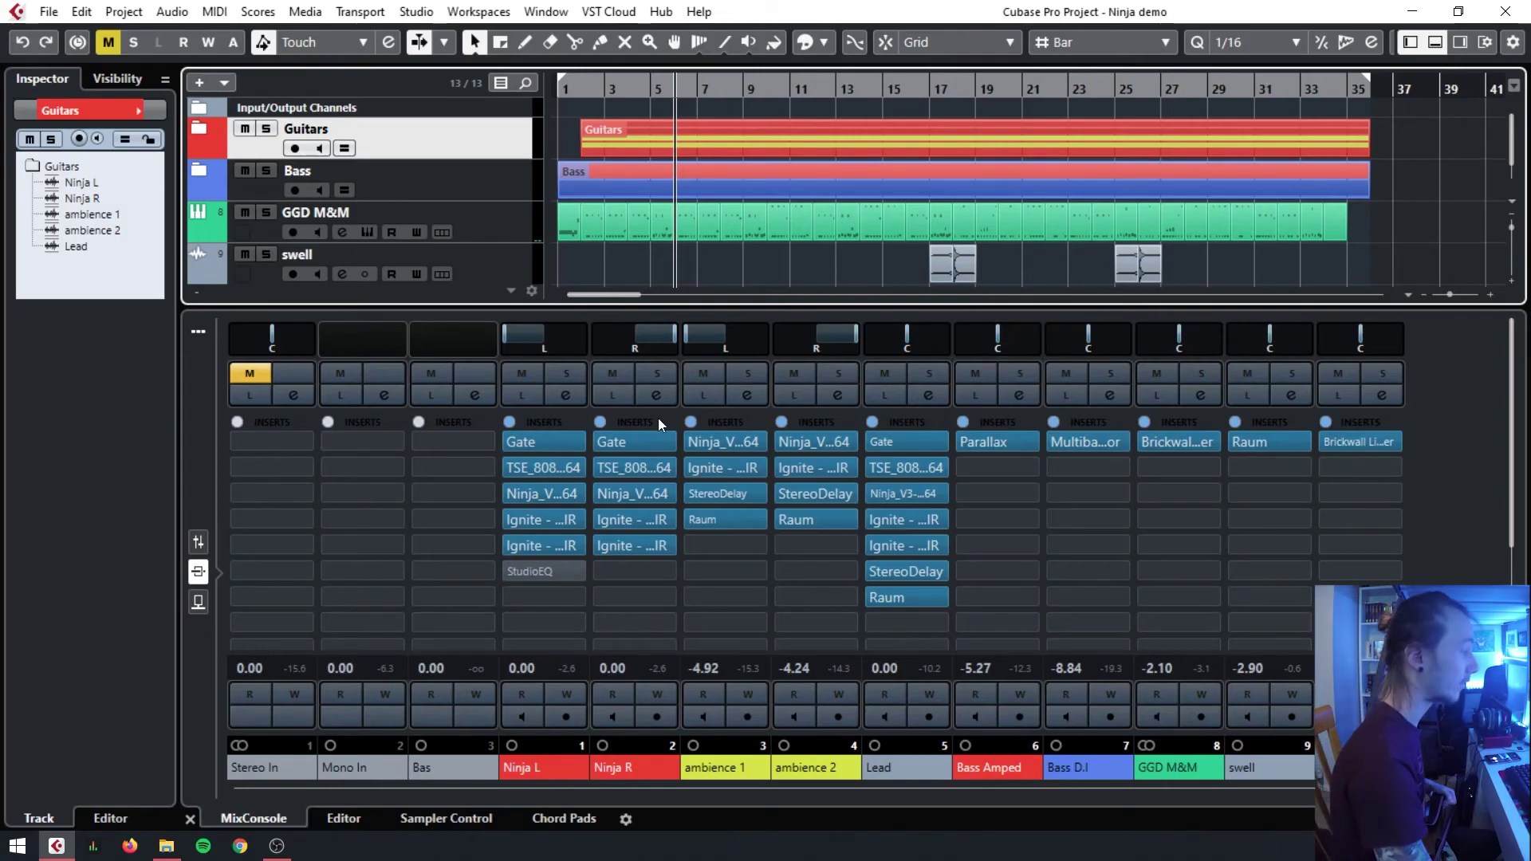
left_click(528, 494)
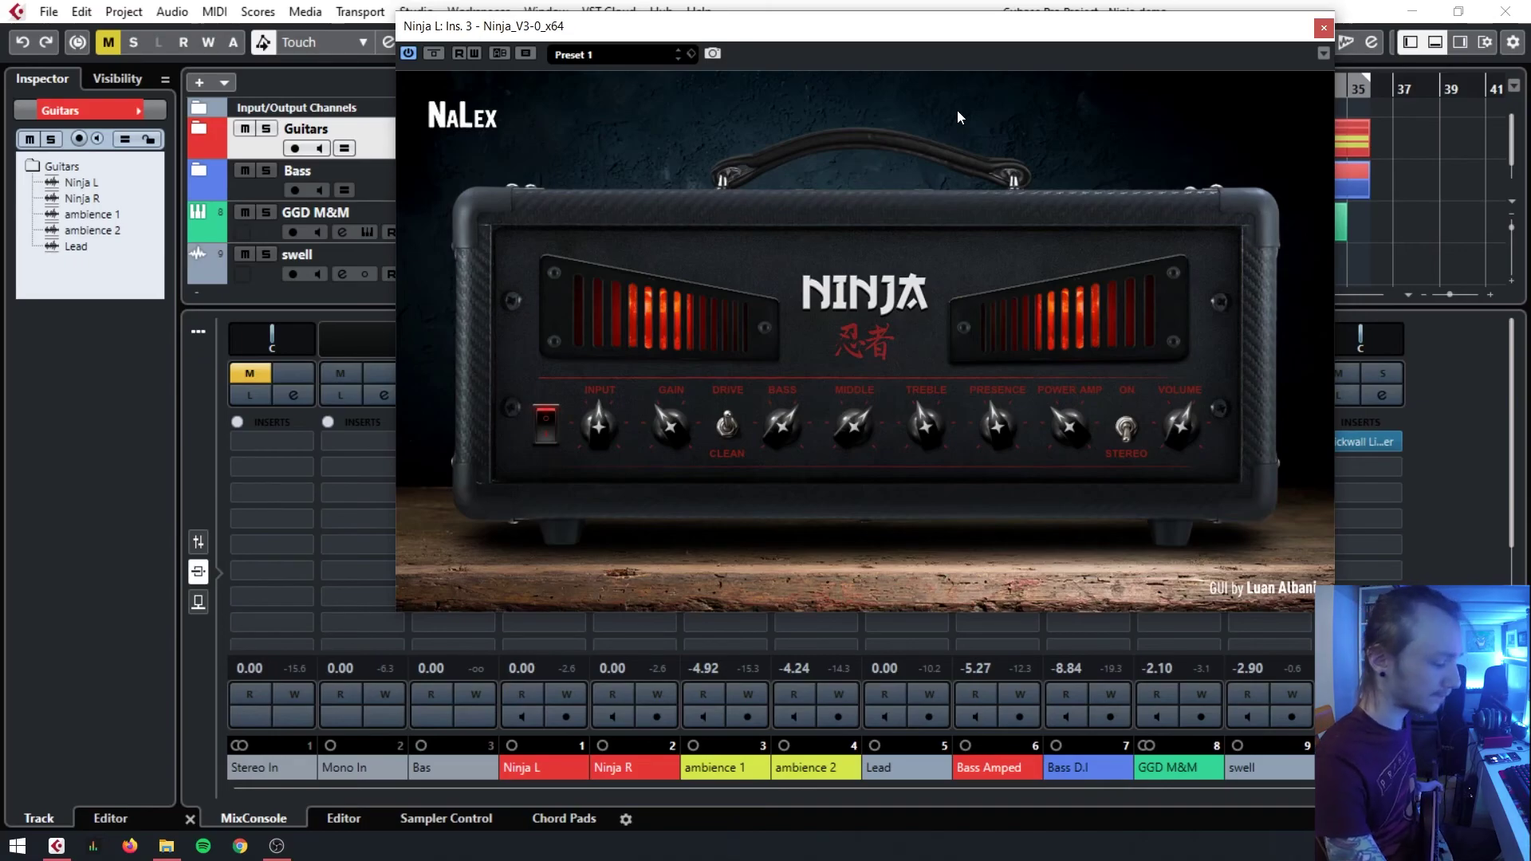
left_click_drag(1182, 33, 986, 18)
left_click(1127, 12)
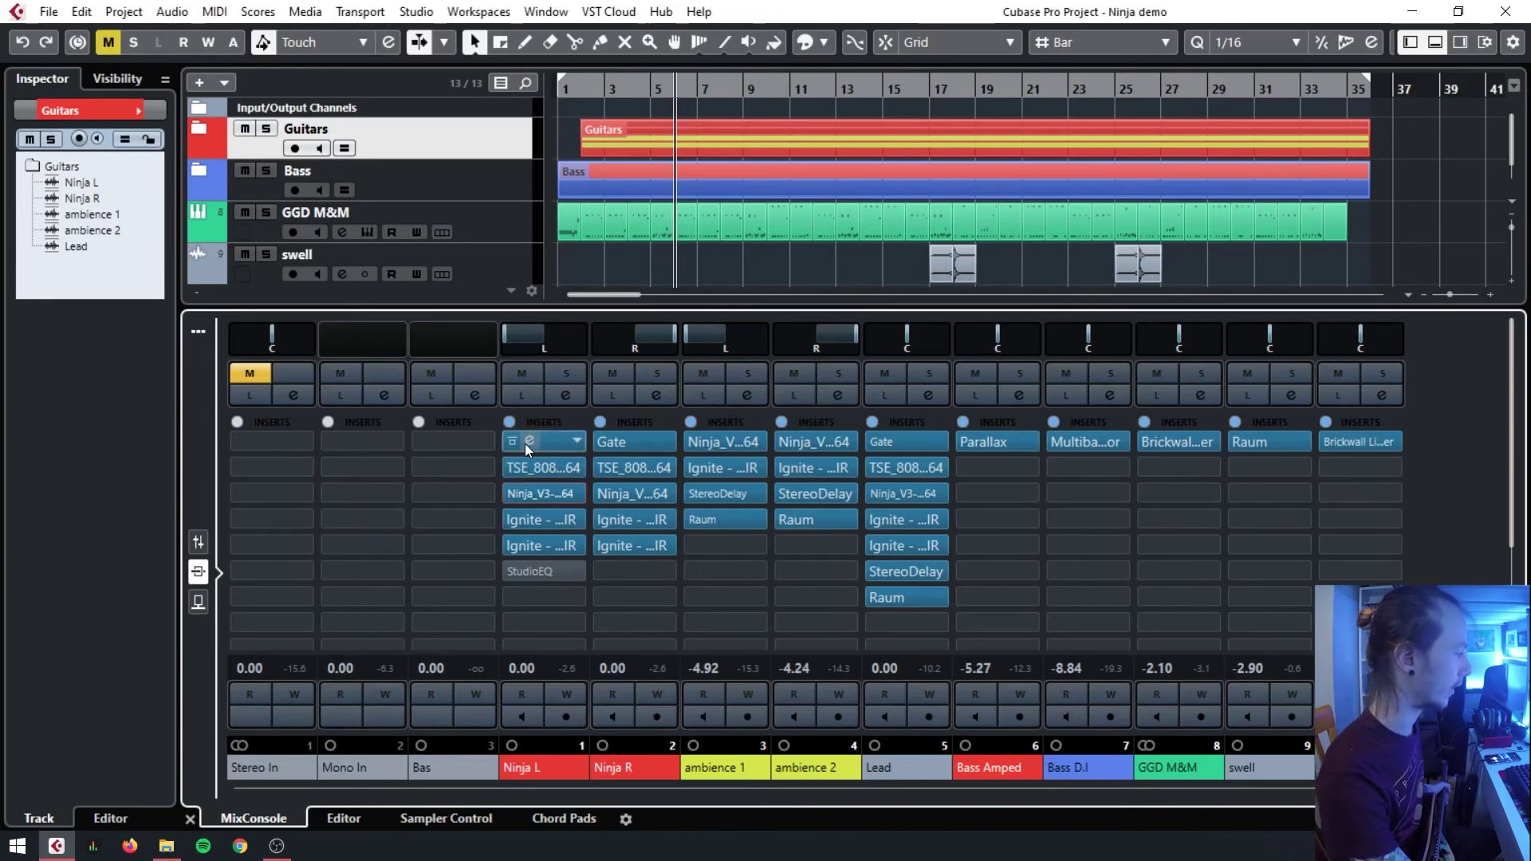
- Deactivate the Ignite - NadIR inserts on Ninja L and Ninja R
left_click(510, 520)
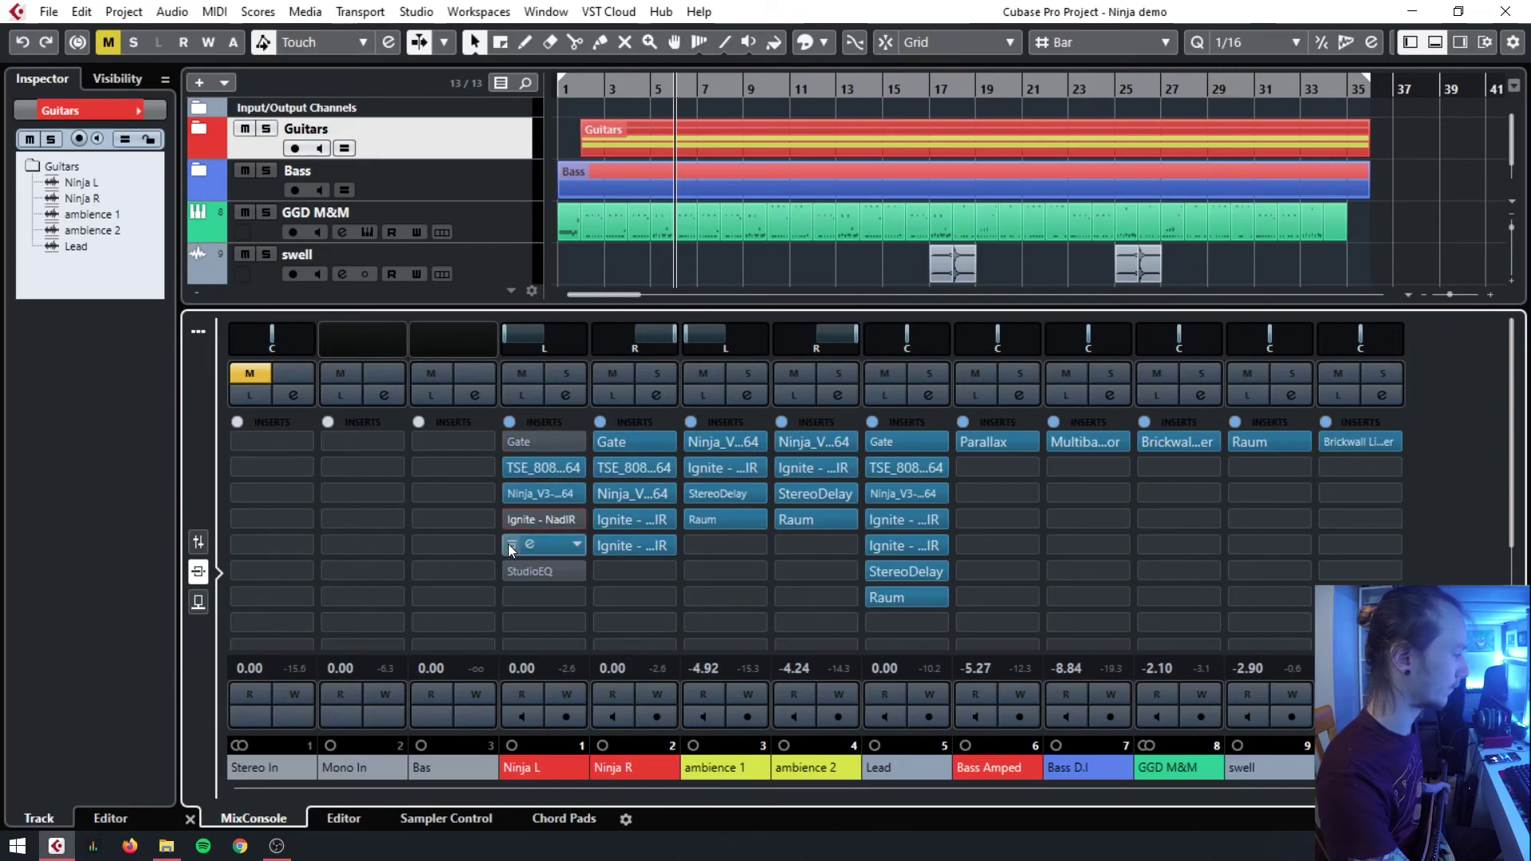
left_click(510, 545)
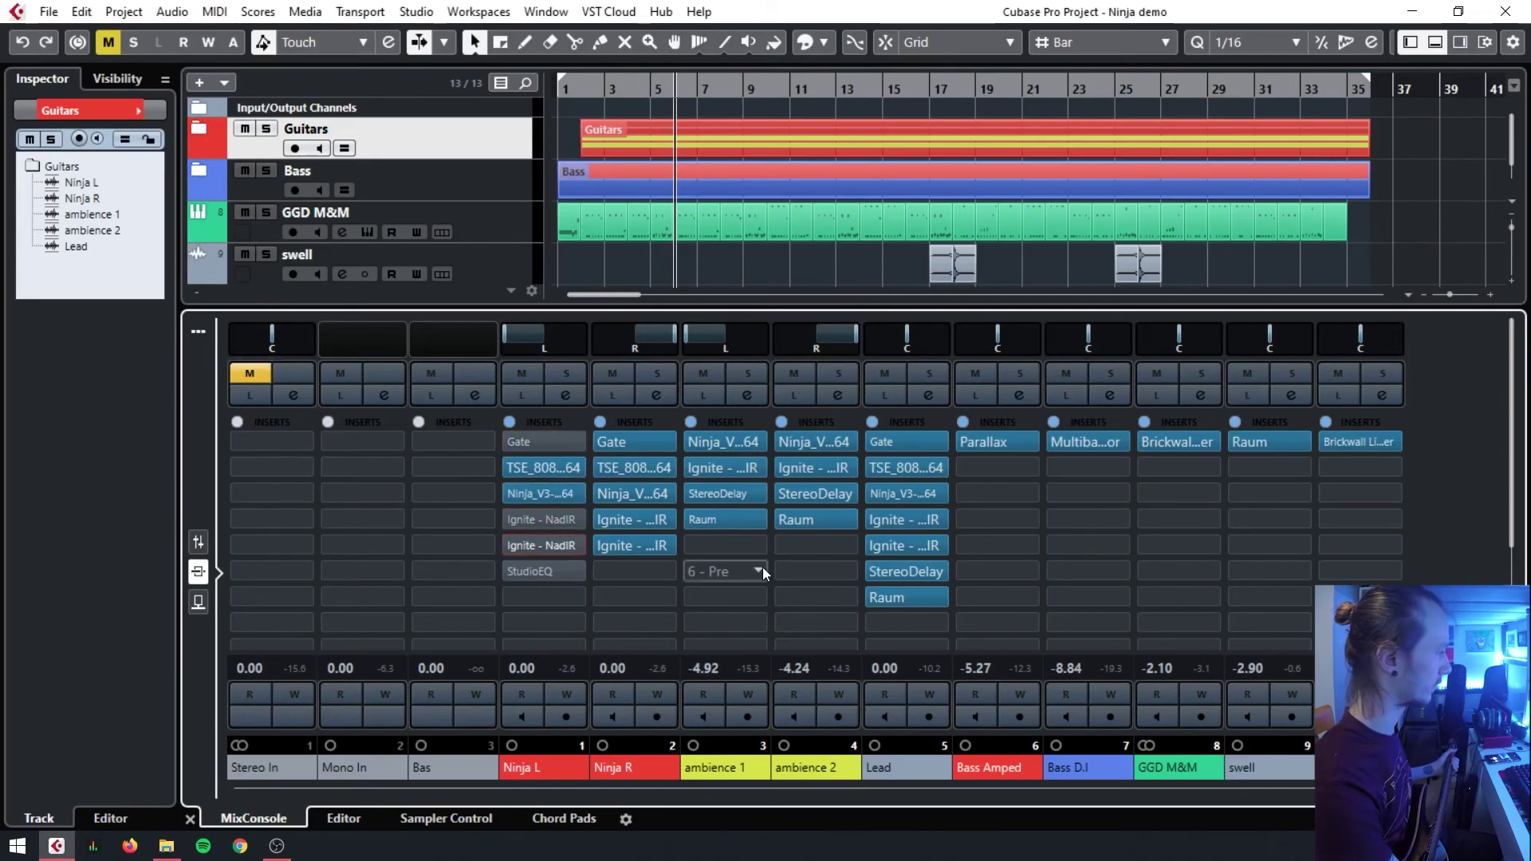
left_click(603, 519)
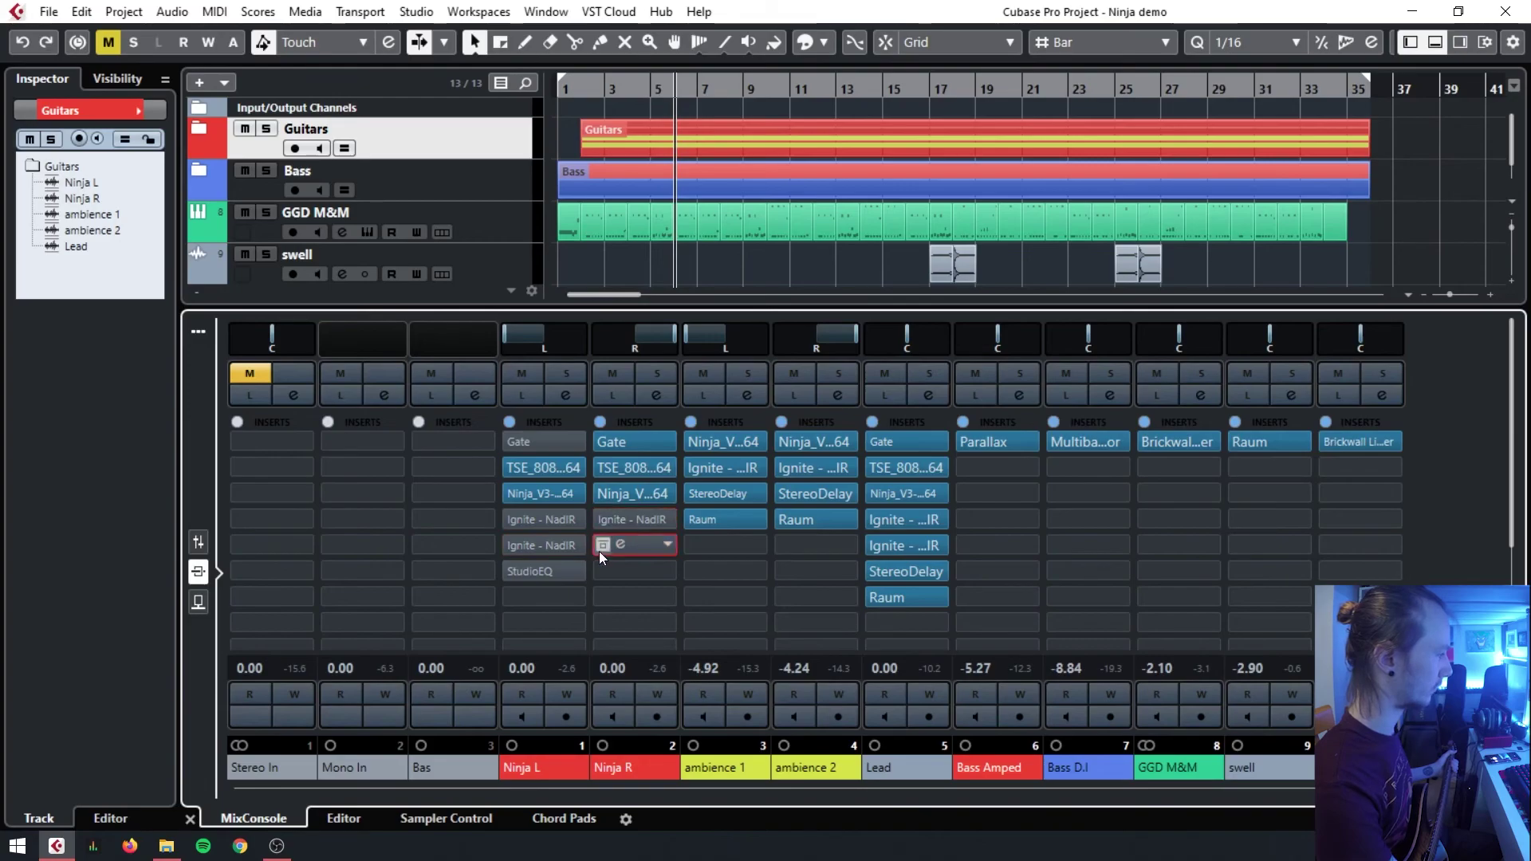
left_click(602, 545)
left_click(604, 442)
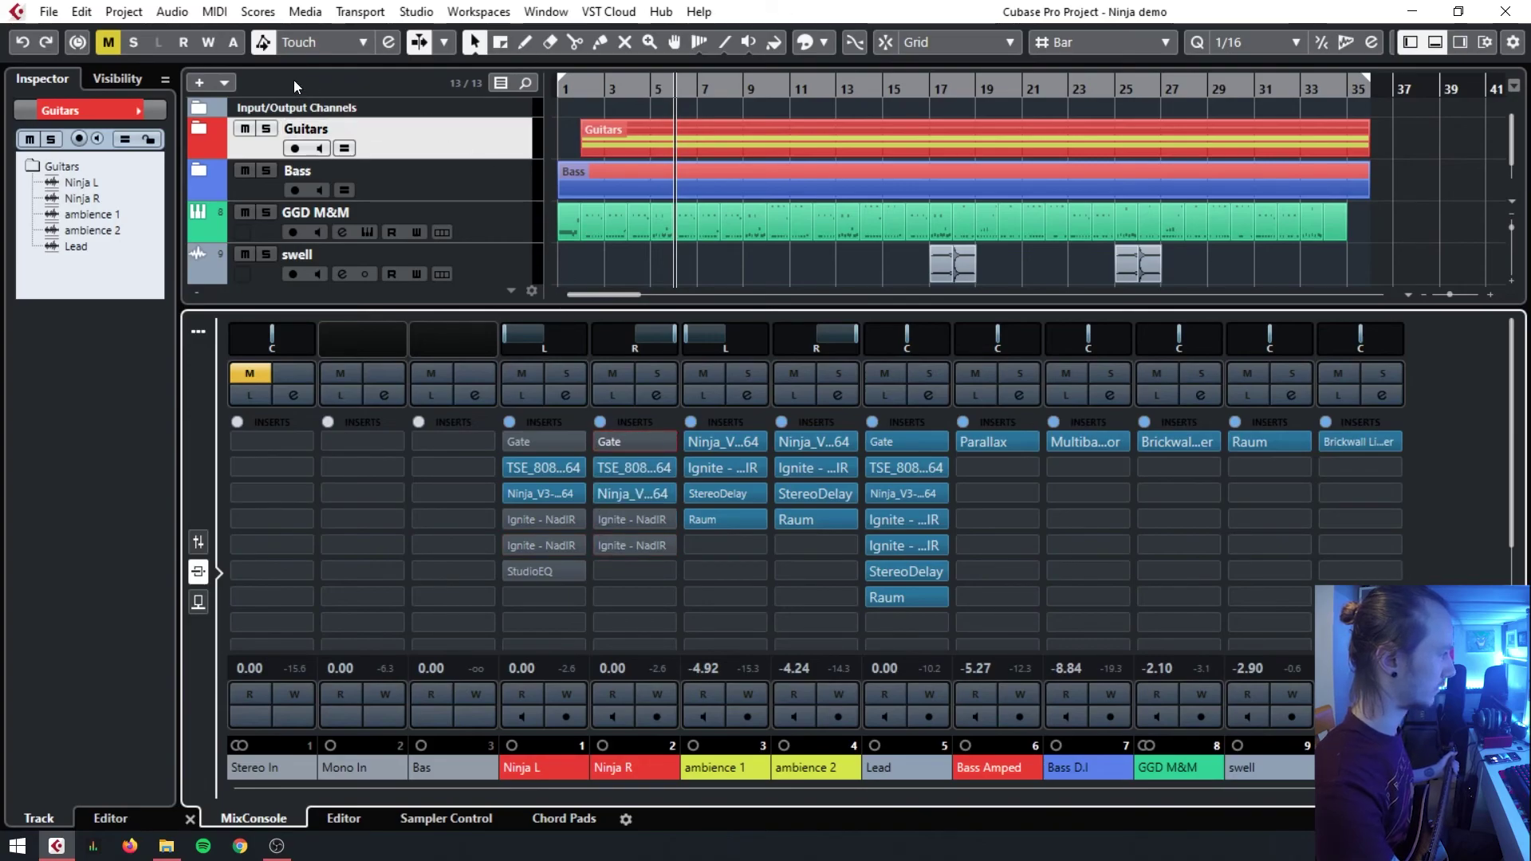
- Expand the Guitars folder and toggle monitoring on, then off, for Ninja L and Ninja R
left_click(209, 142)
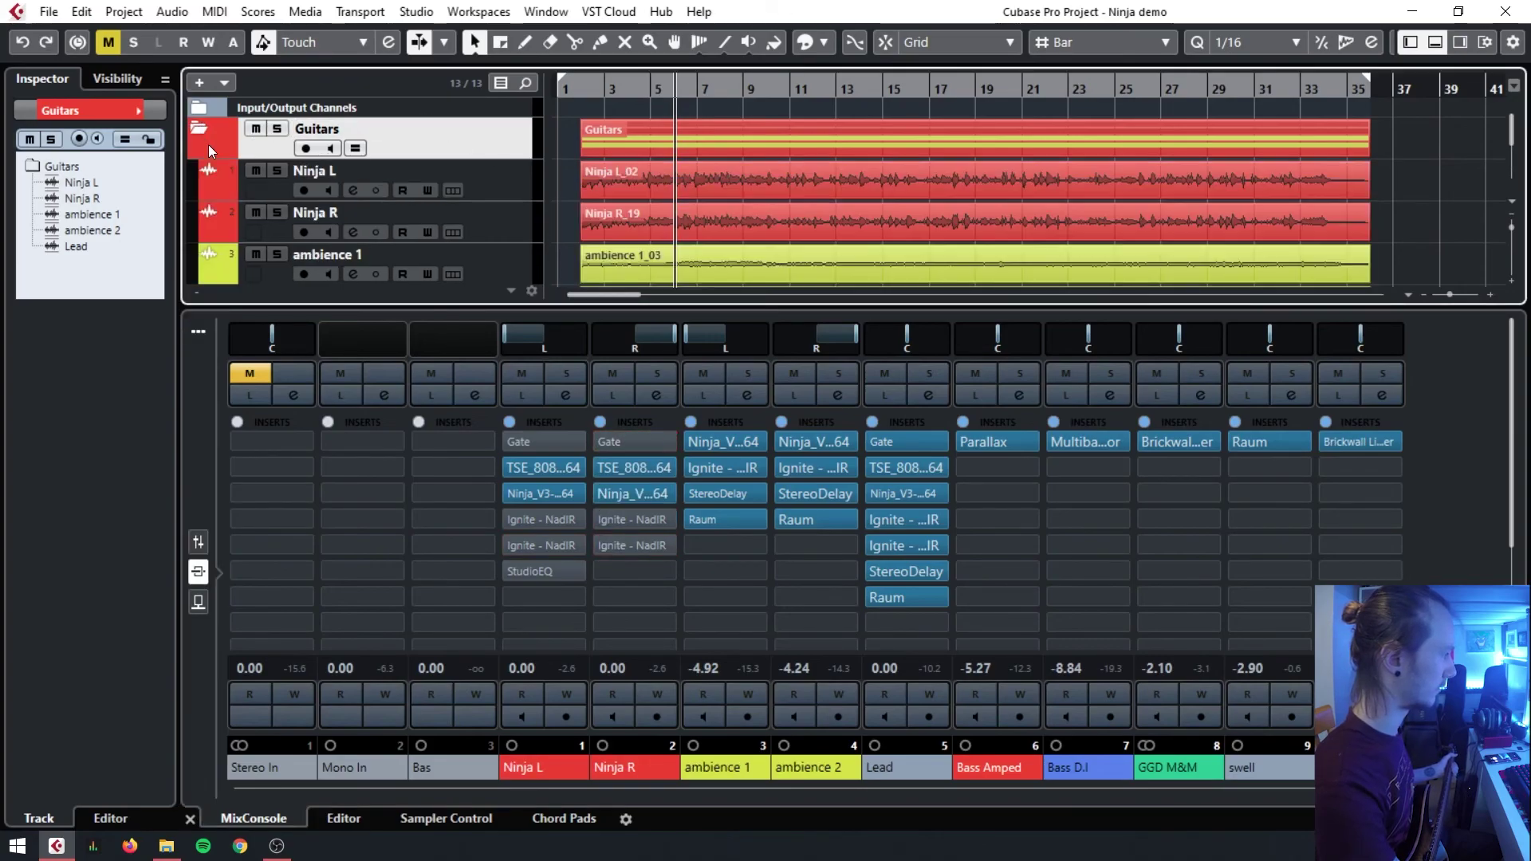
left_click(328, 190)
left_click(326, 232)
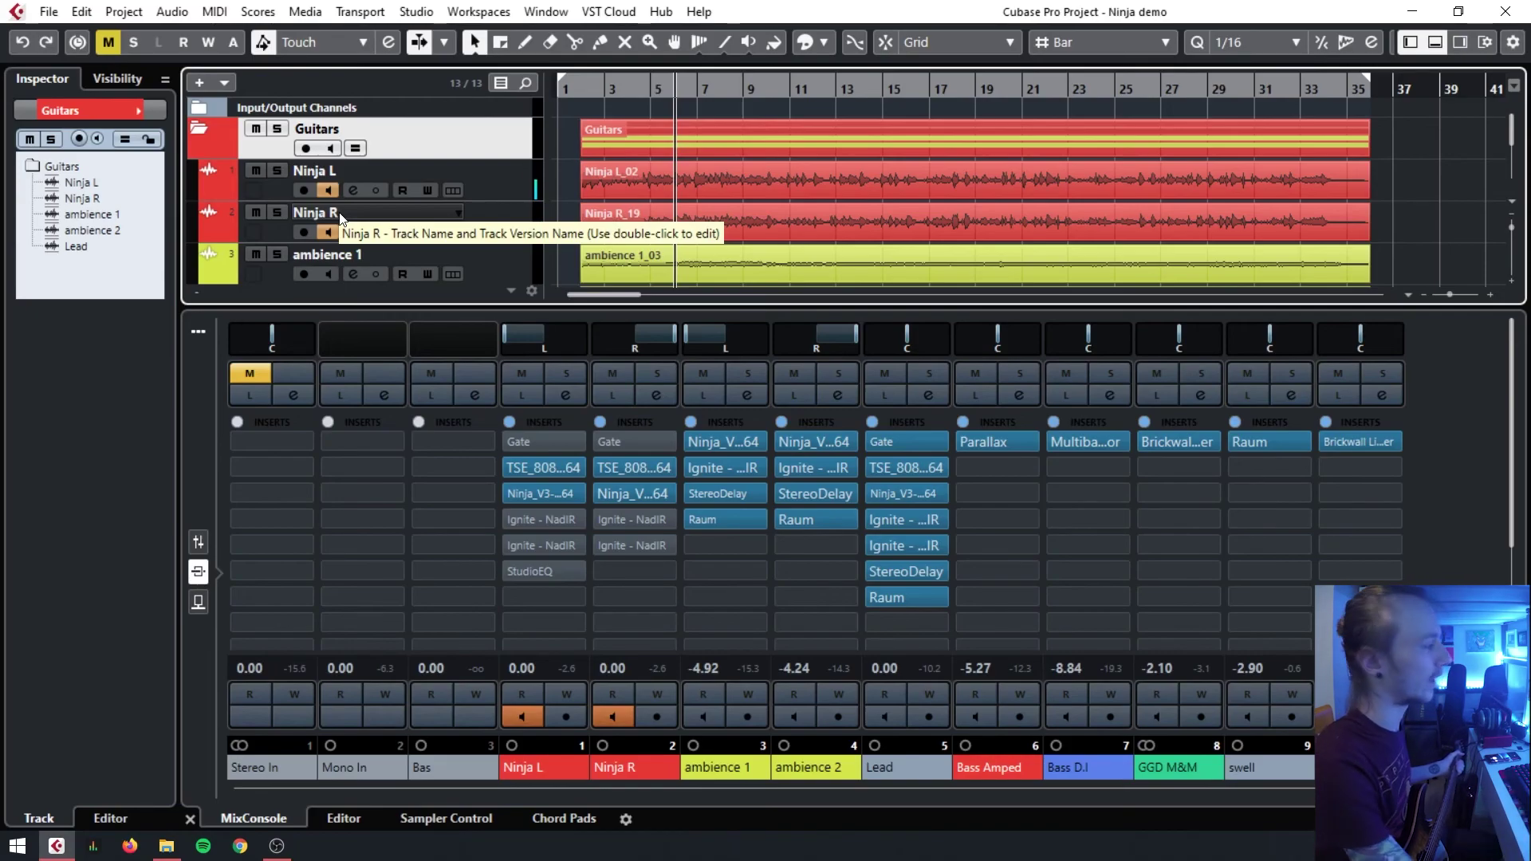
left_click(328, 232)
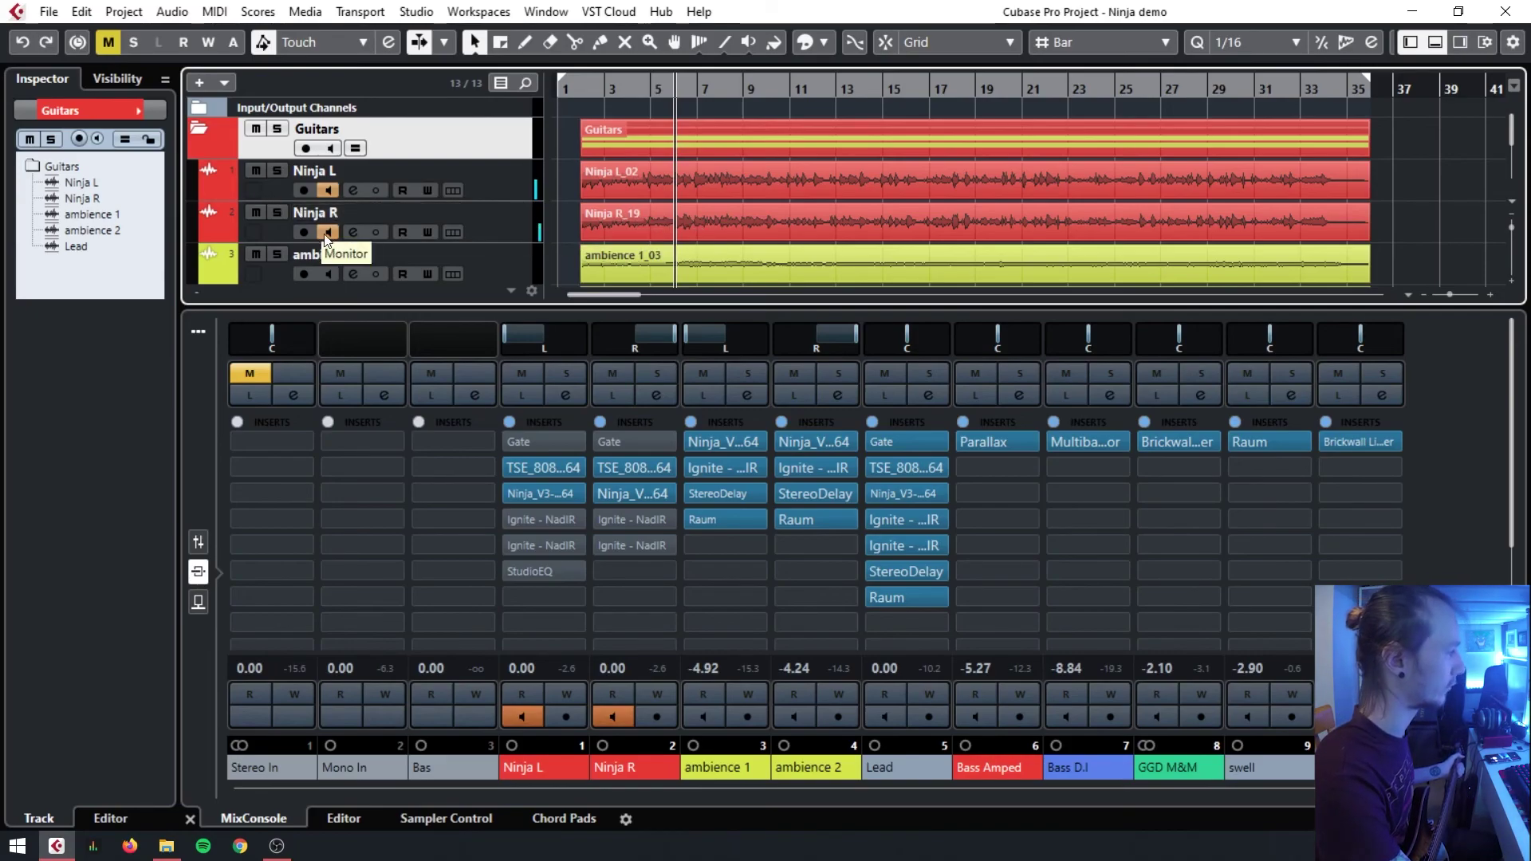
left_click(327, 190)
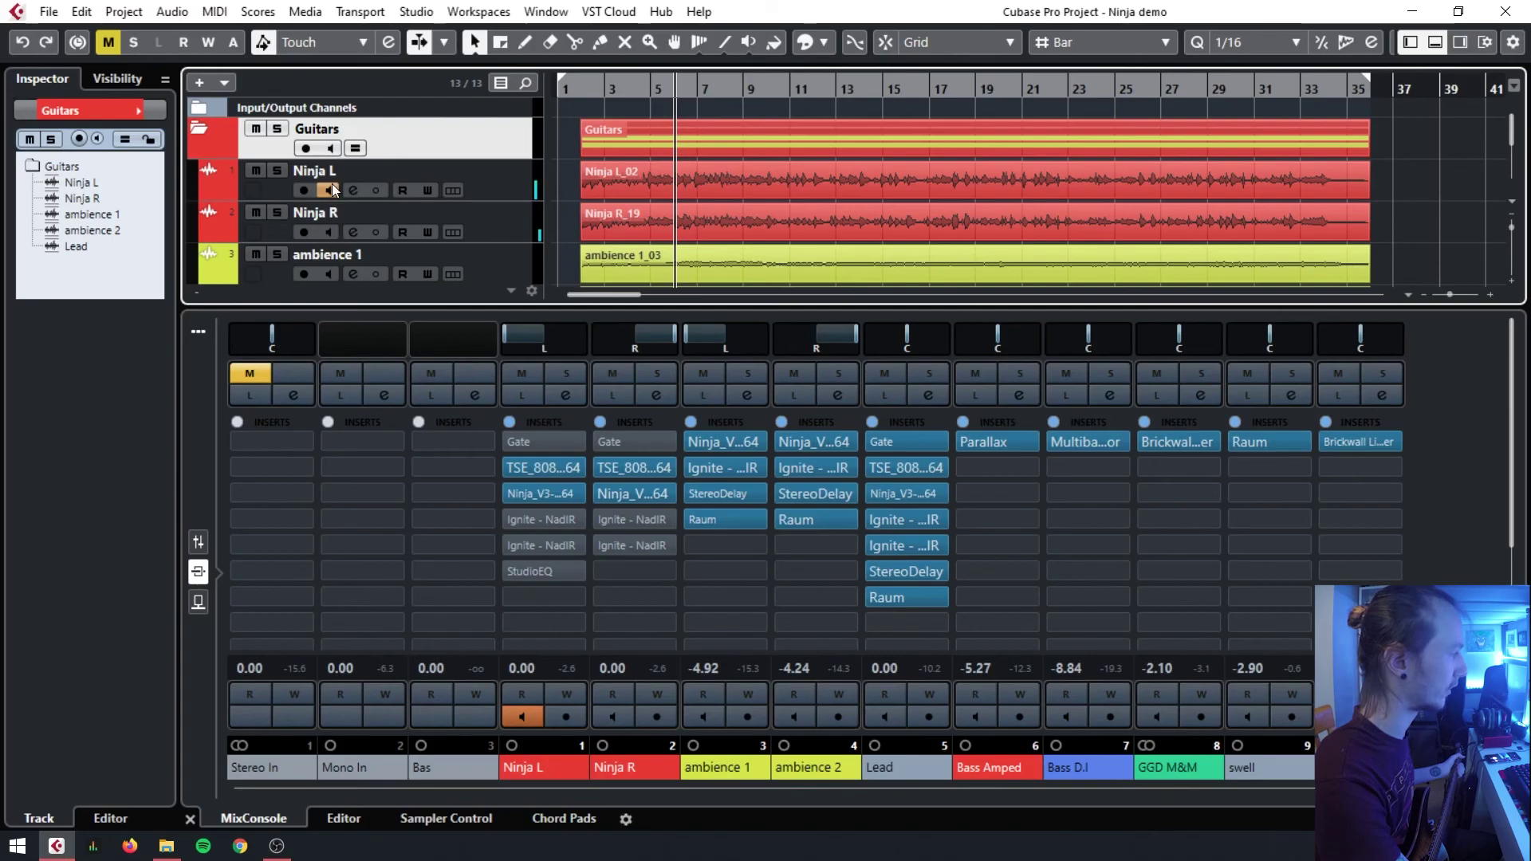
- Reactivate the Ignite - NadIR inserts on Ninja R and Ninja L
left_click(596, 519)
left_click(596, 545)
left_click(506, 545)
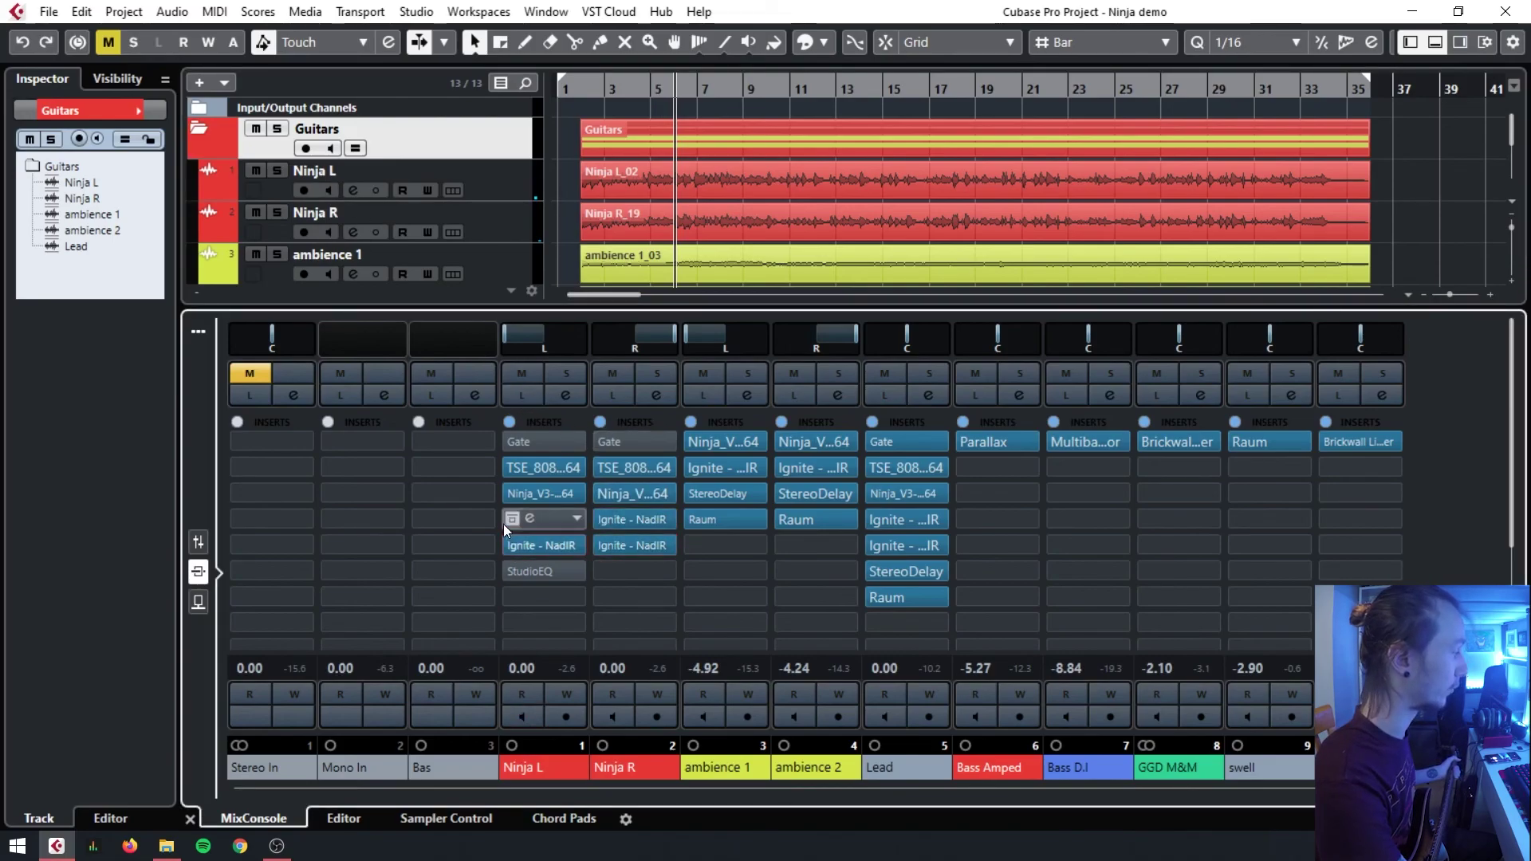
left_click(504, 523)
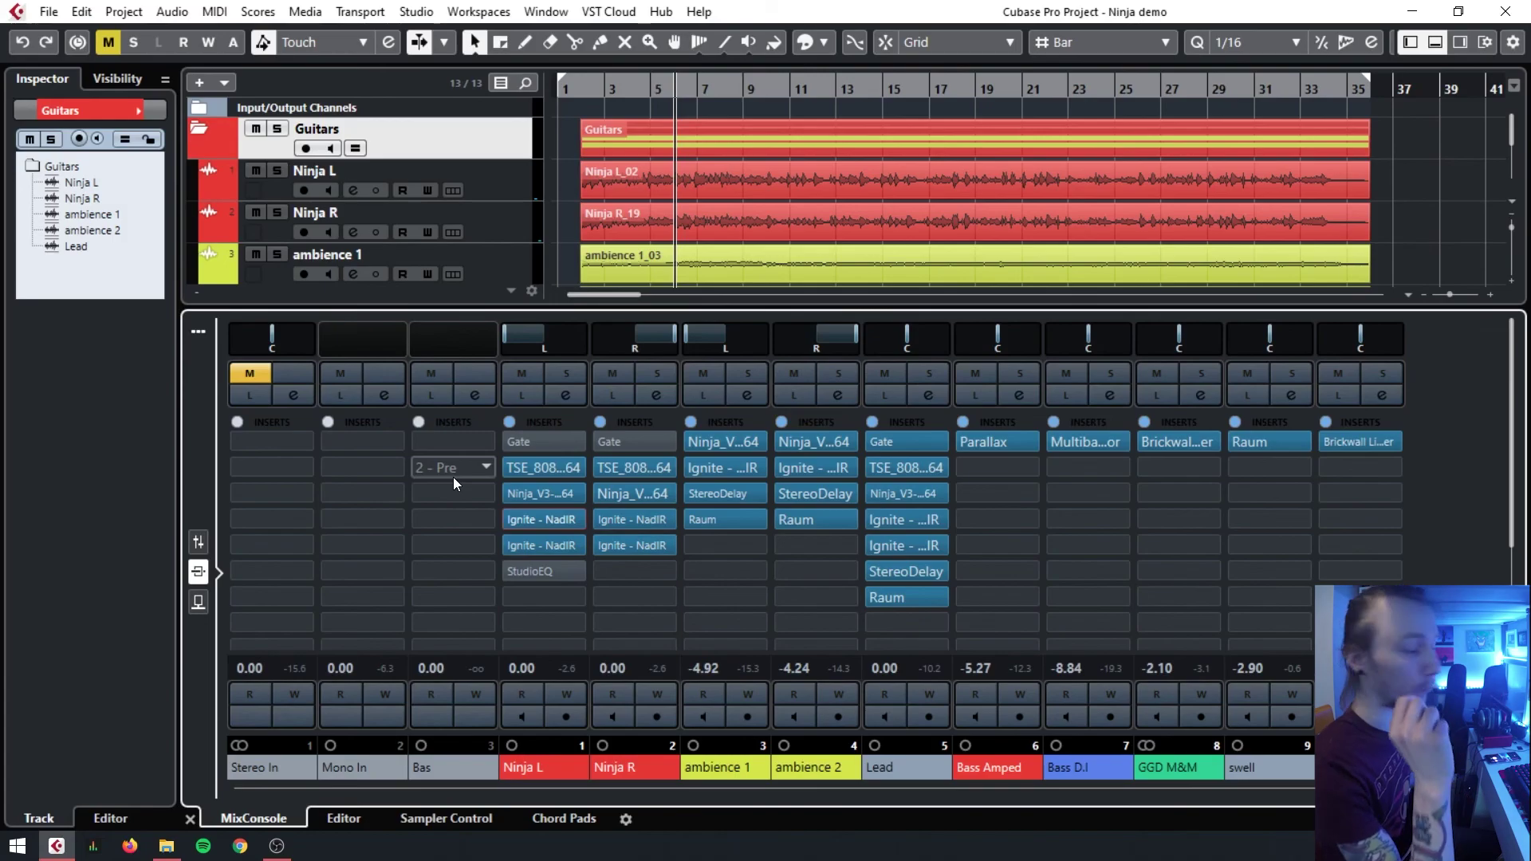